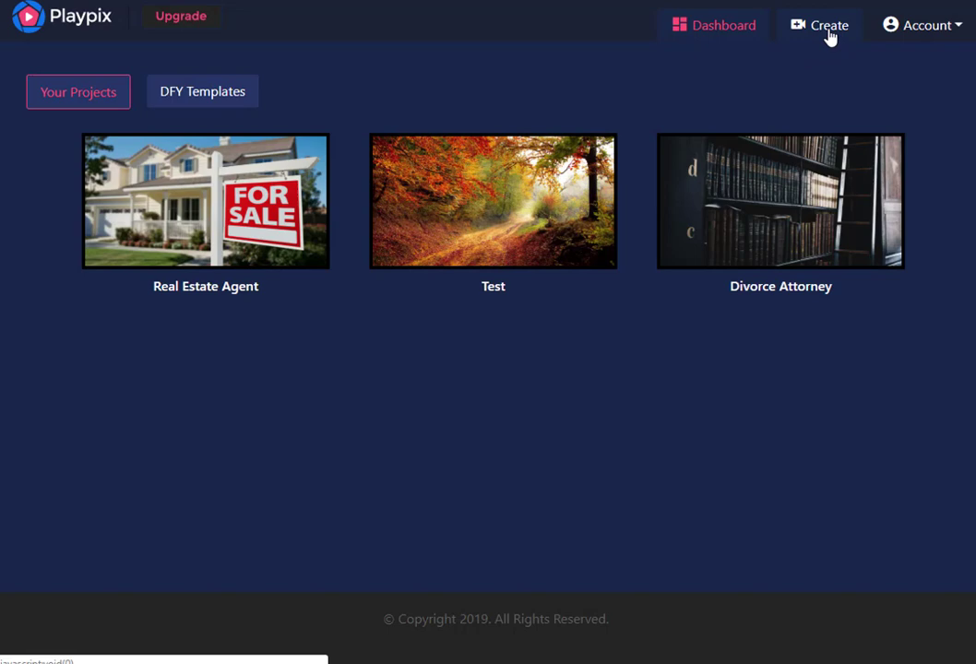
# Browse the DFY templates and start a new project from the Real Estate Agent template
pyautogui.click(227, 102)
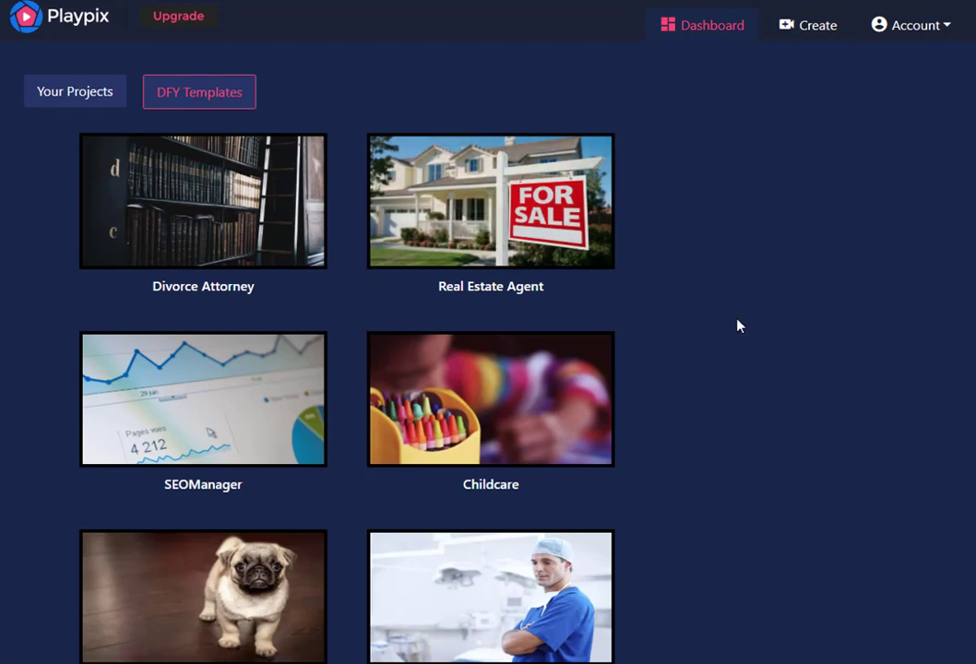
pyautogui.scroll(-4, 738, 328)
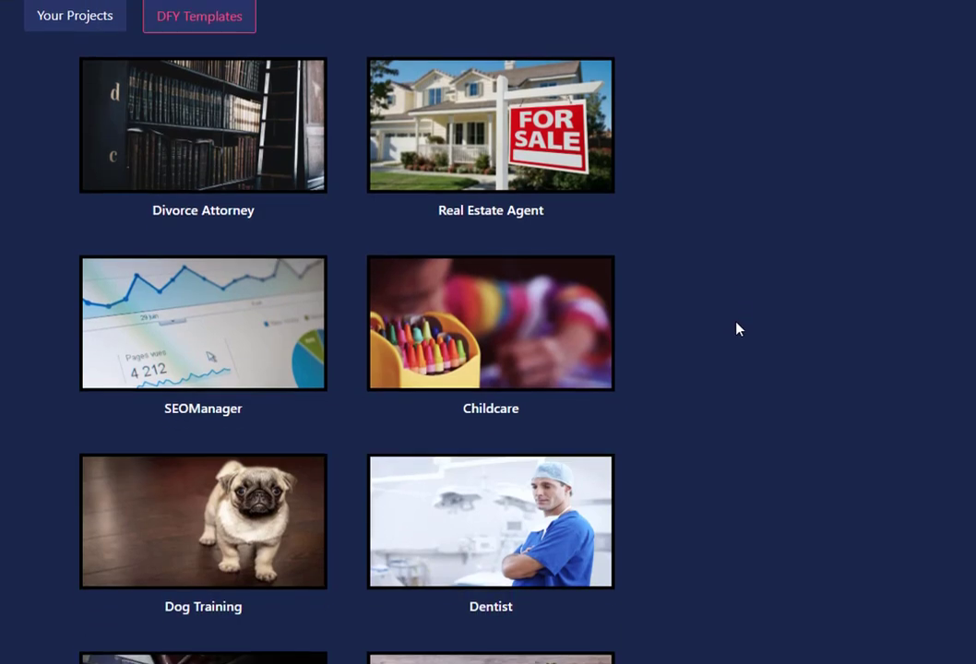
pyautogui.scroll(-2, 738, 329)
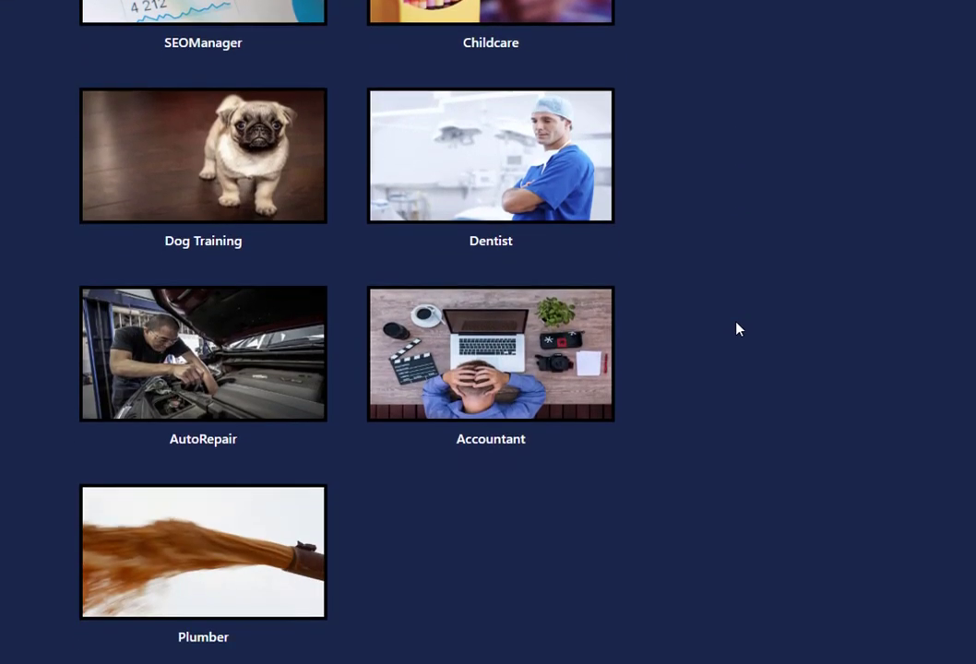
pyautogui.scroll(3, 738, 329)
pyautogui.scroll(3, 740, 327)
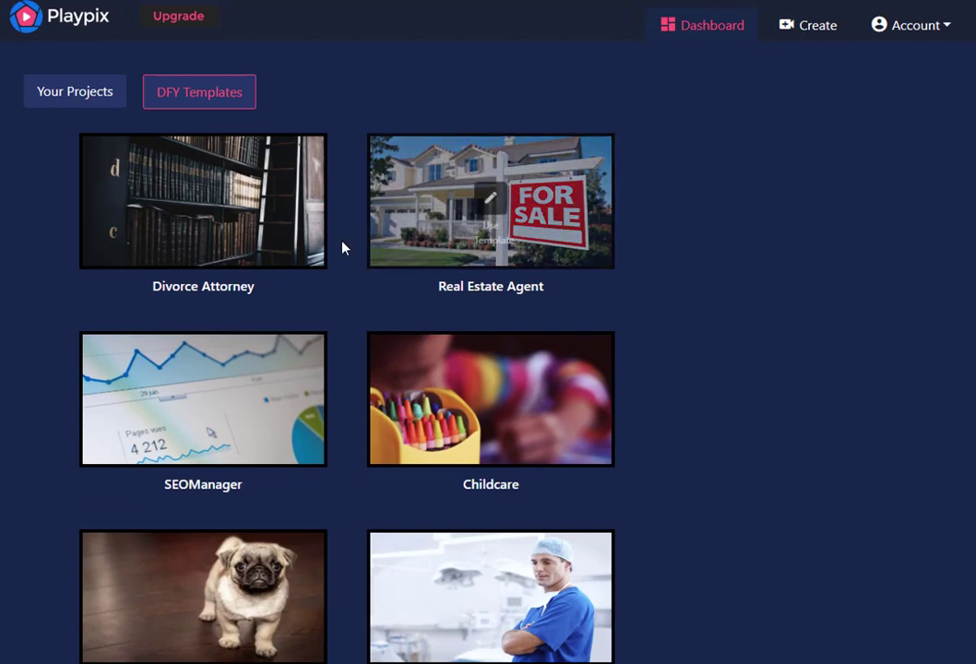
pyautogui.moveTo(236, 227)
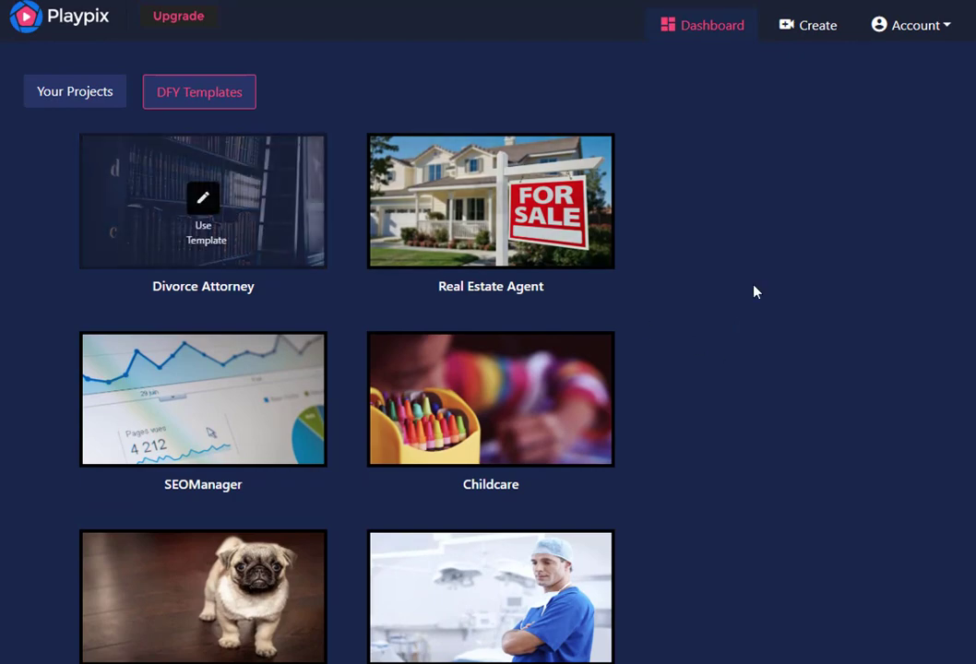
pyautogui.scroll(-2, 675, 314)
pyautogui.scroll(2, 622, 318)
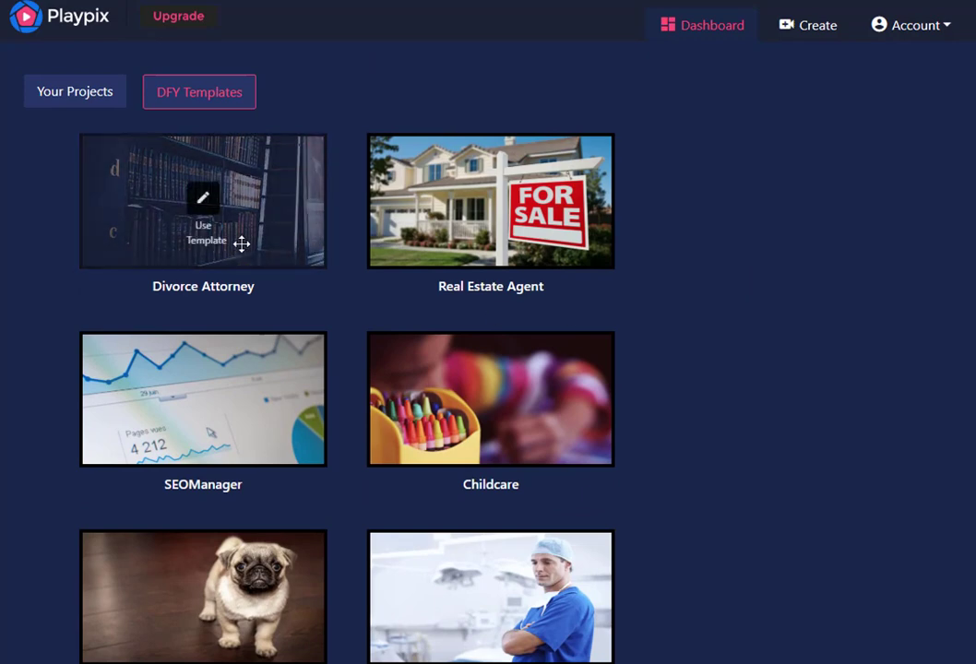
pyautogui.moveTo(507, 249)
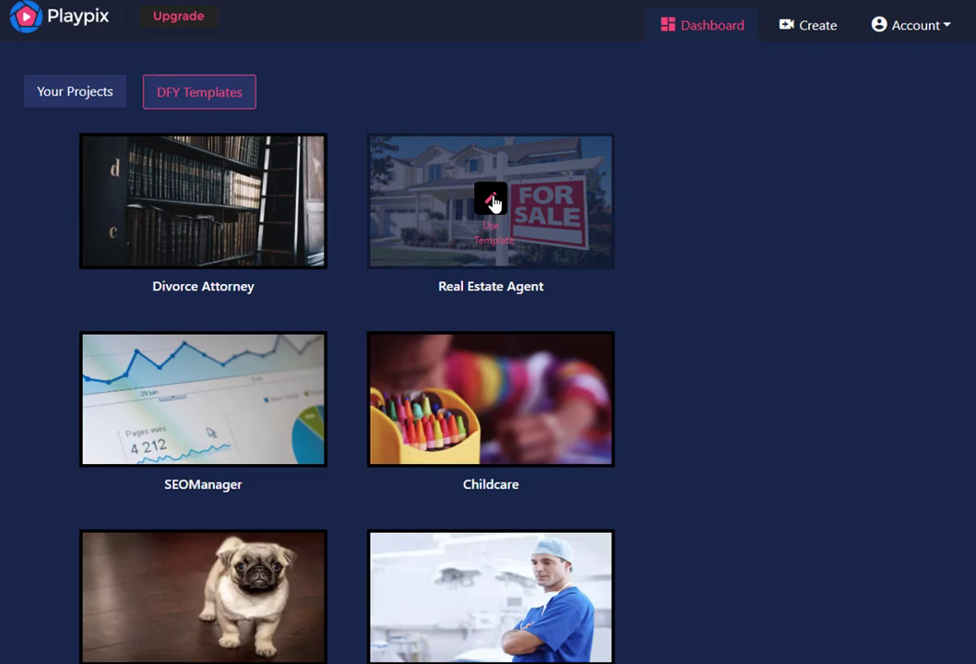
pyautogui.click(492, 200)
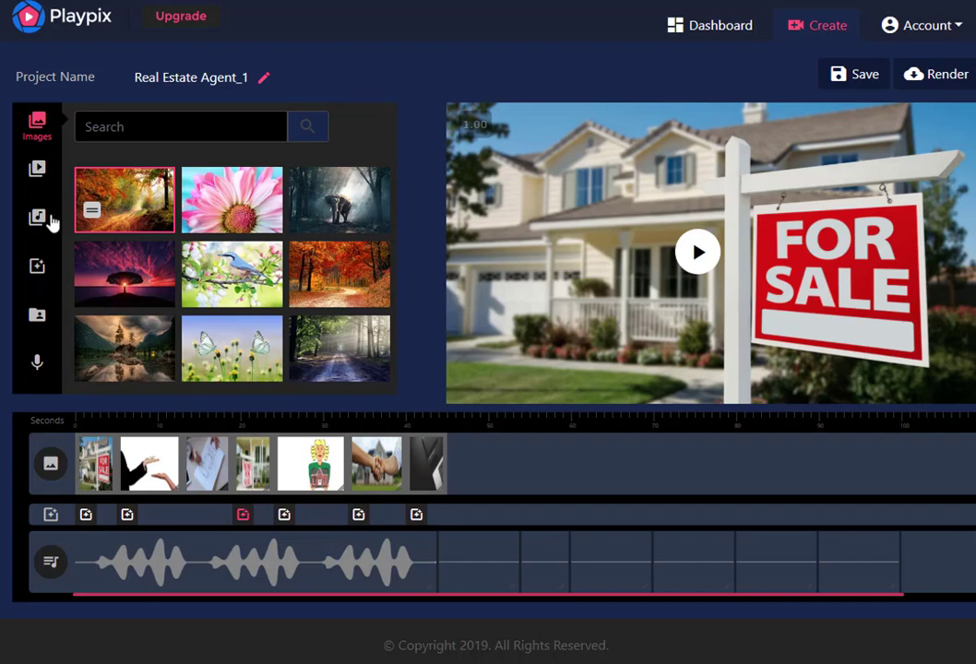
# View the stock video library and the music library available for the project
pyautogui.click(38, 175)
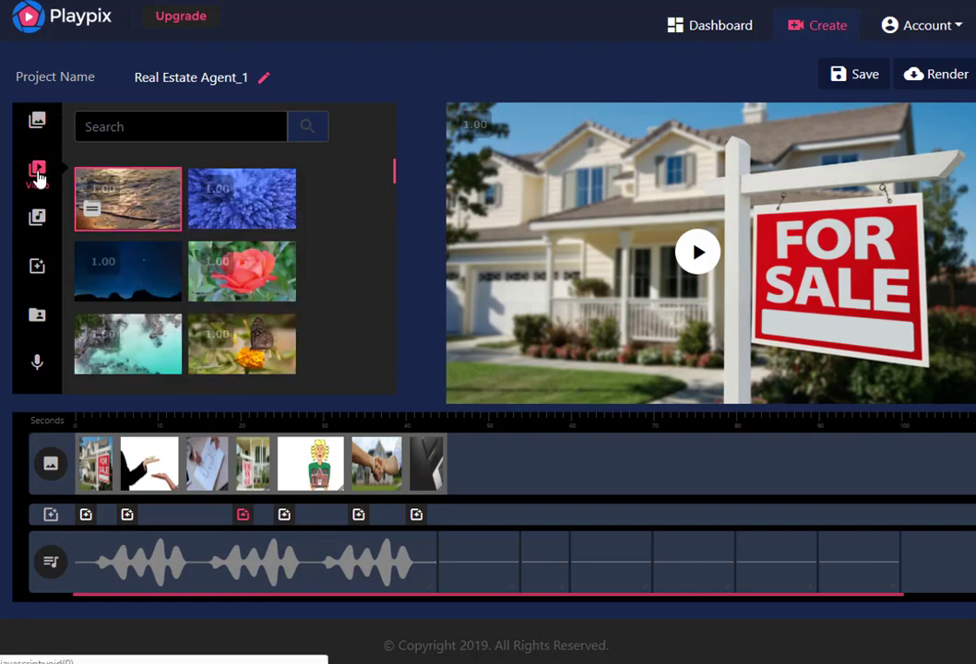
pyautogui.click(37, 219)
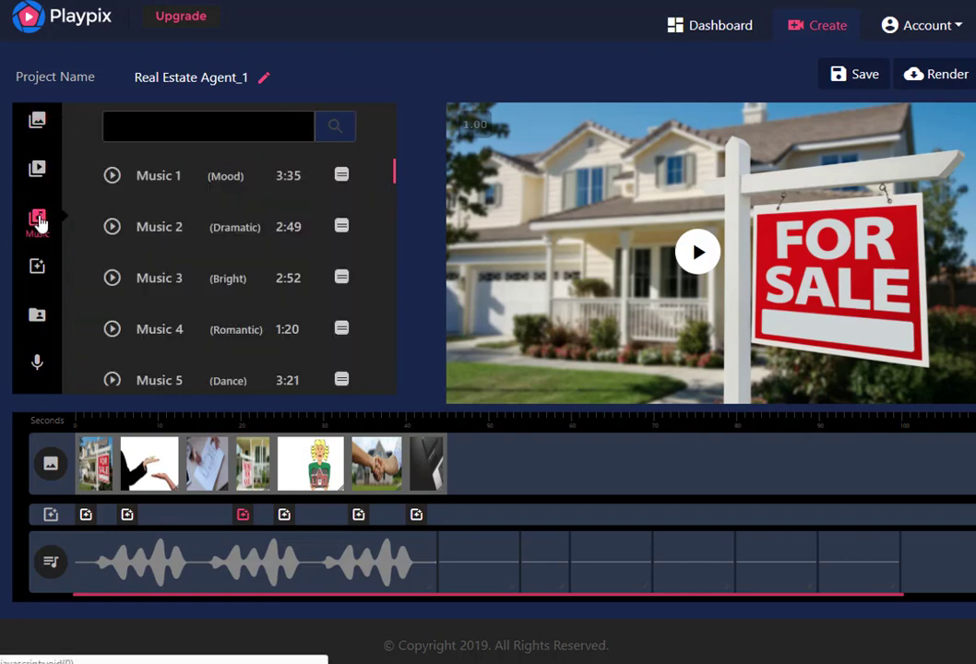
# Search the stock image library for "house" and look through the results
pyautogui.click(41, 129)
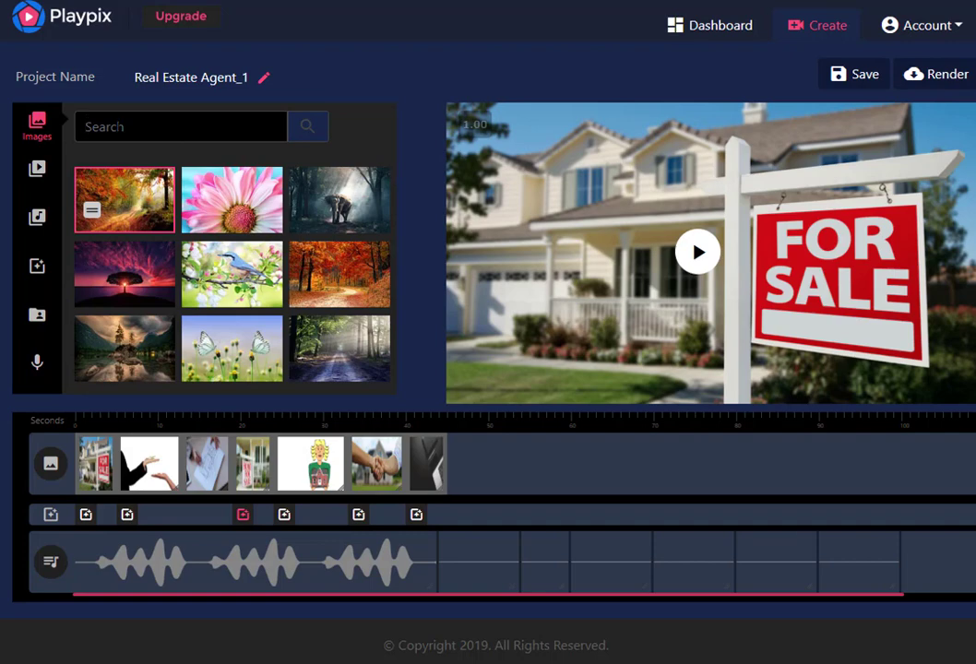
pyautogui.write('house')
pyautogui.press('Return')
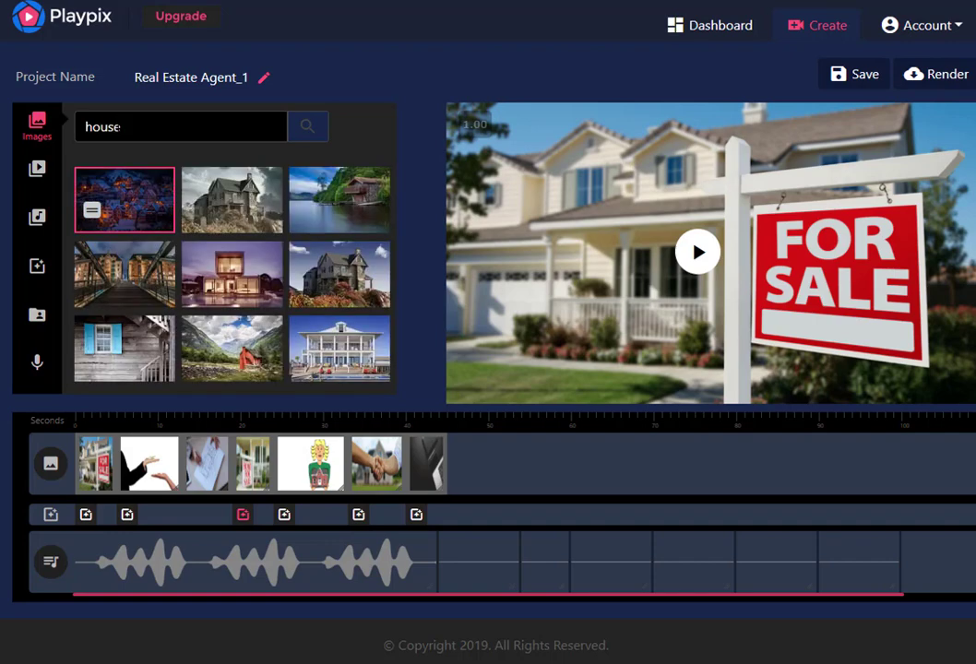
pyautogui.scroll(-1, 320, 262)
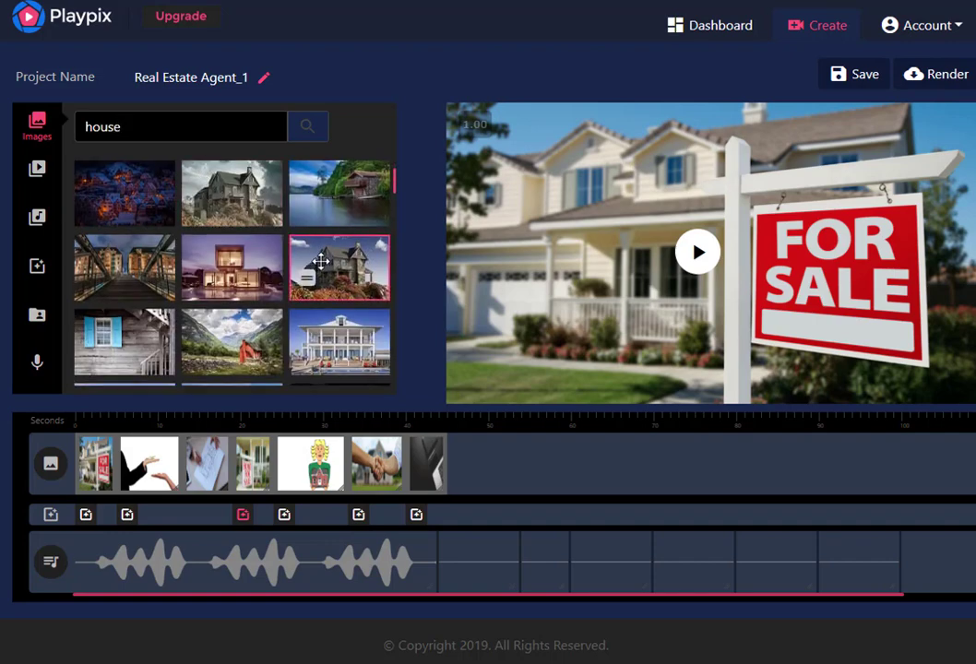
pyautogui.scroll(-3, 321, 262)
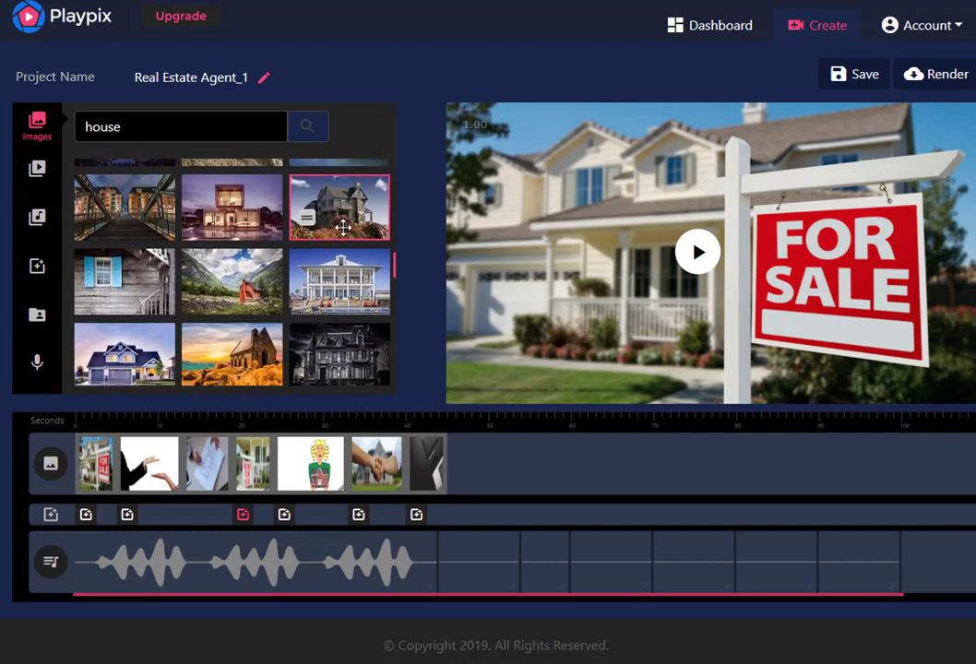
pyautogui.scroll(-10, 342, 227)
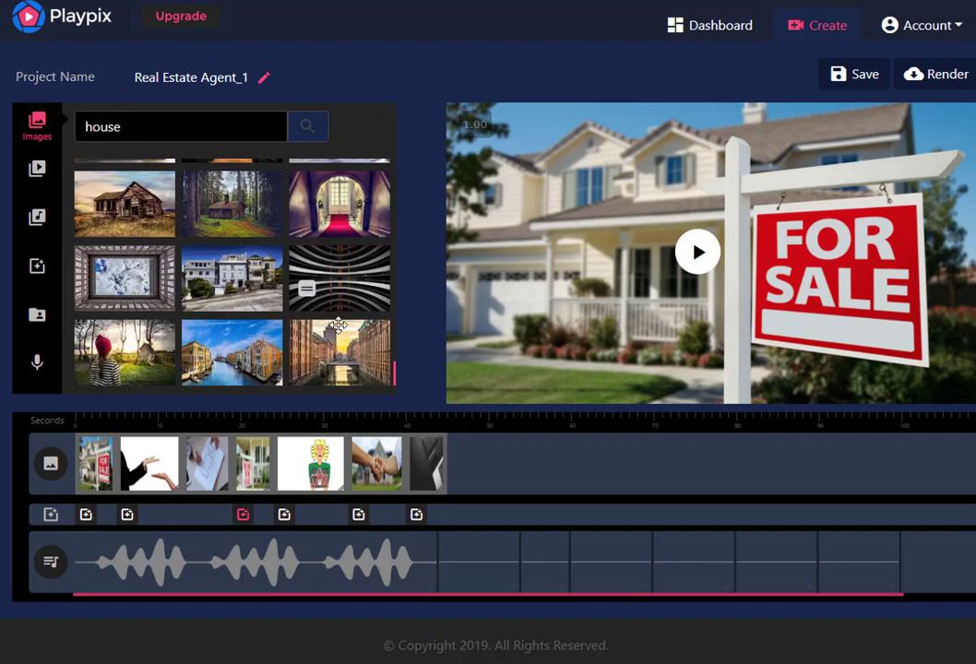
pyautogui.scroll(10, 339, 325)
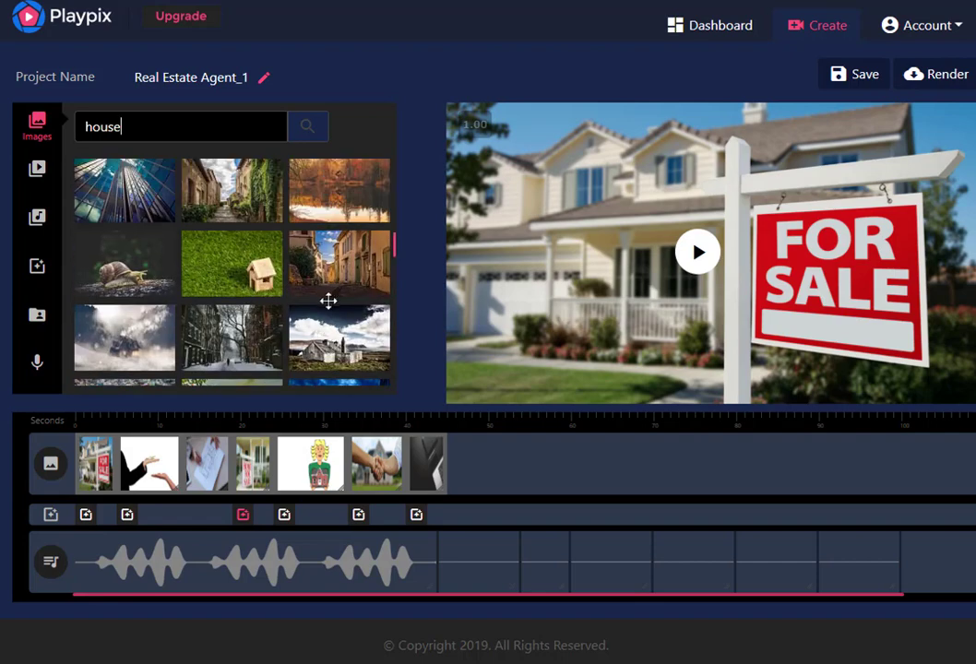
pyautogui.scroll(5, 329, 301)
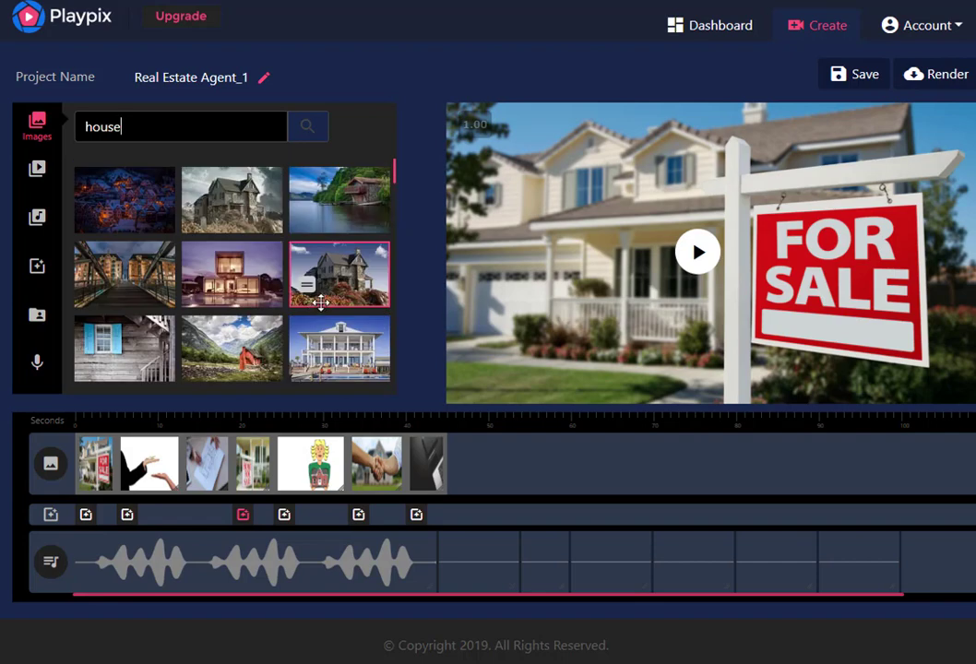
# Search the stock video library for "dog" and preview the clip of the puppy outdoors
pyautogui.click(40, 173)
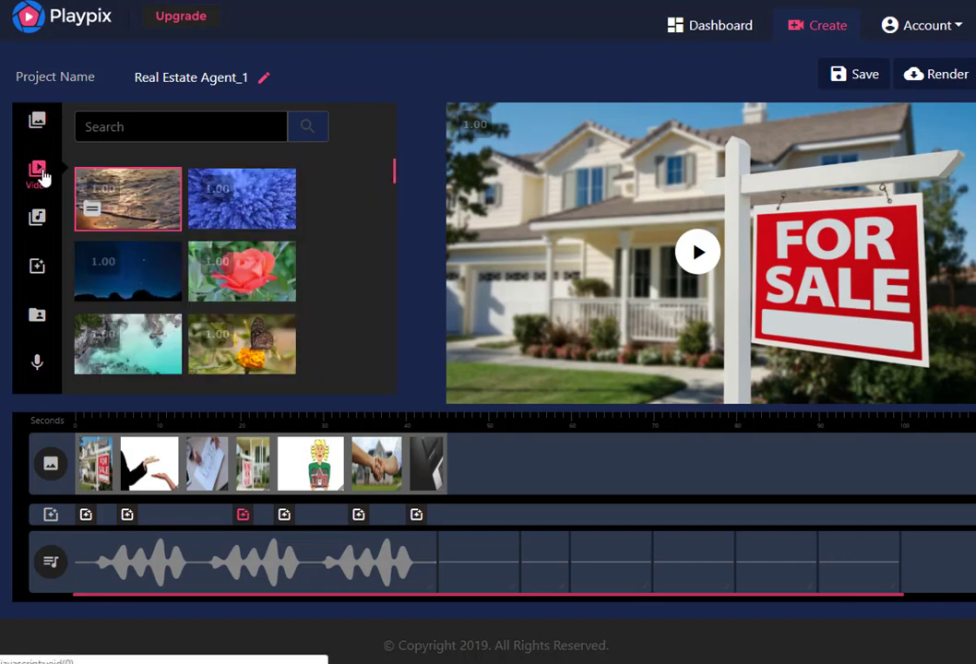
pyautogui.click(181, 127)
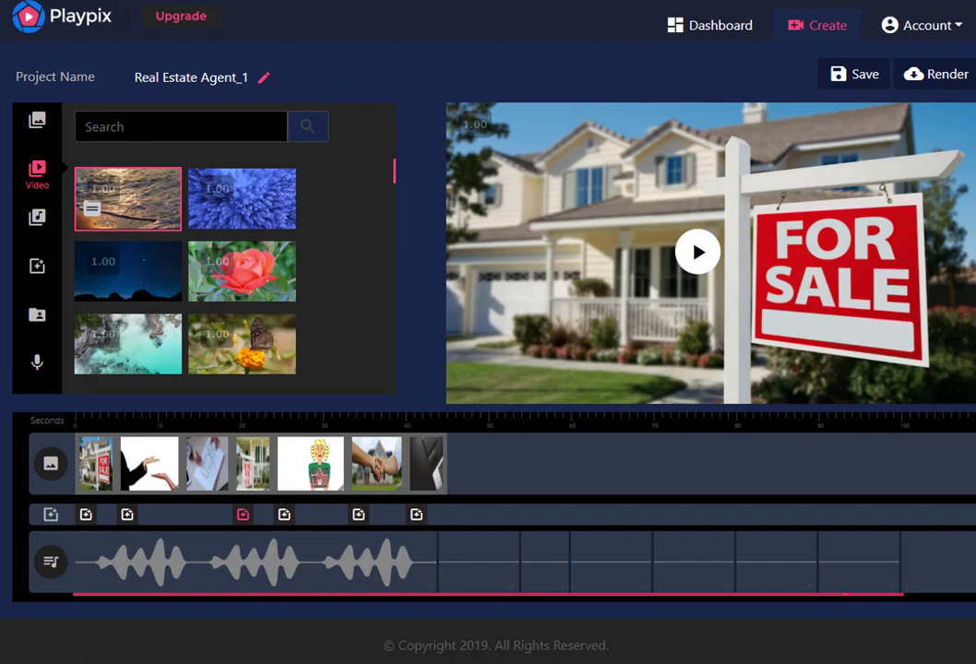
pyautogui.write('dog')
pyautogui.press('Return')
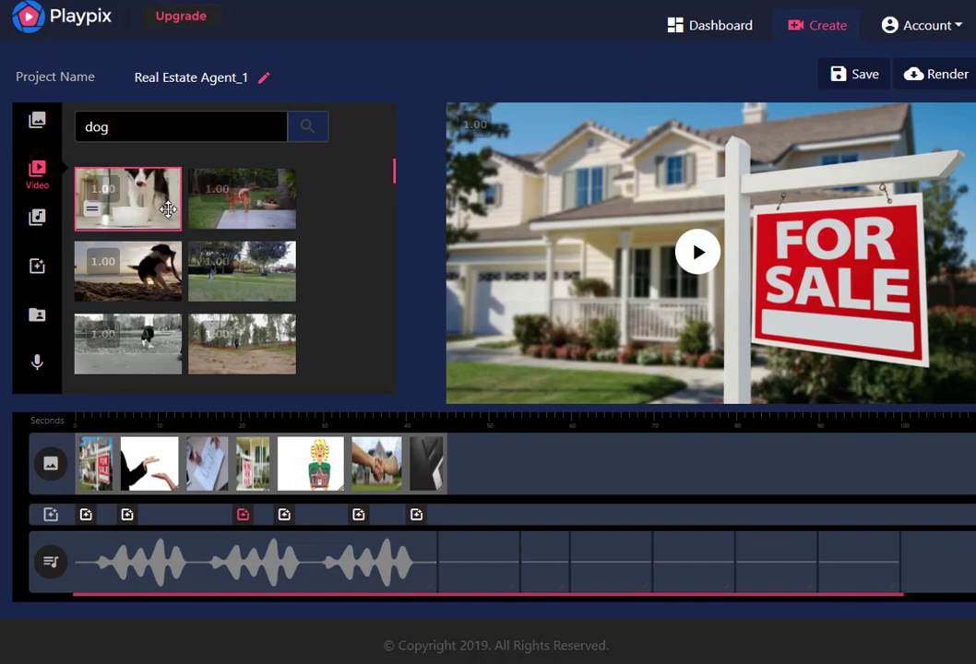
pyautogui.moveTo(164, 257)
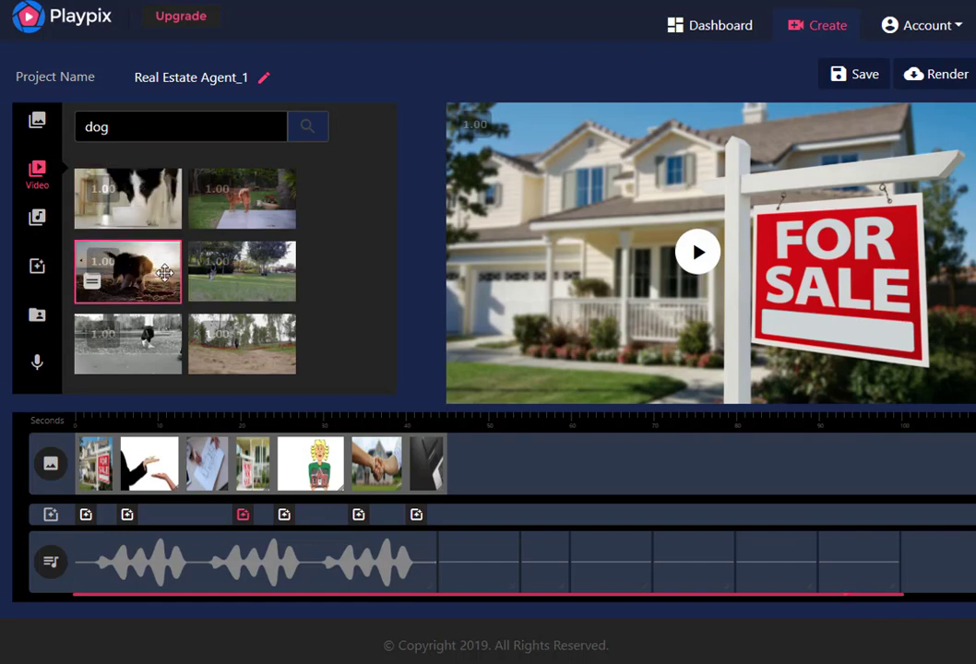
# Preview the Music 1 (Mood) track in the music library and stop its playback
pyautogui.click(38, 218)
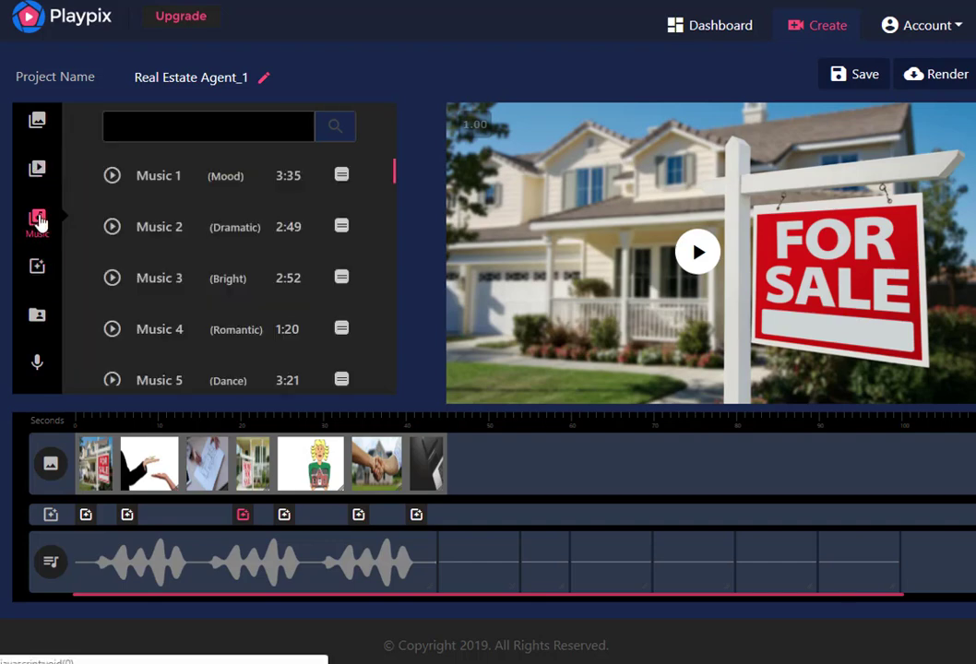
pyautogui.click(111, 177)
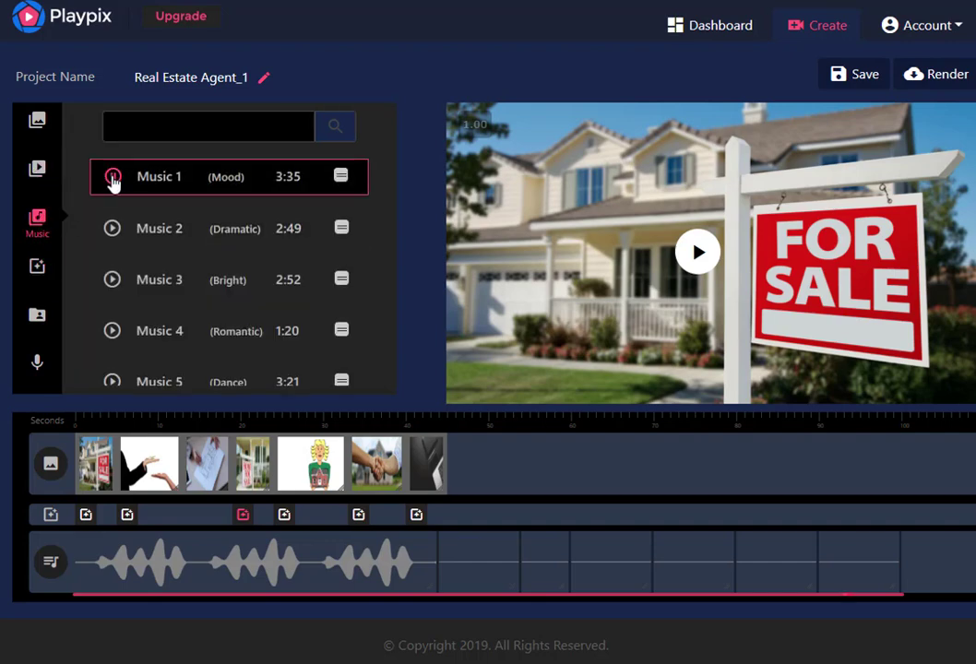
pyautogui.click(112, 177)
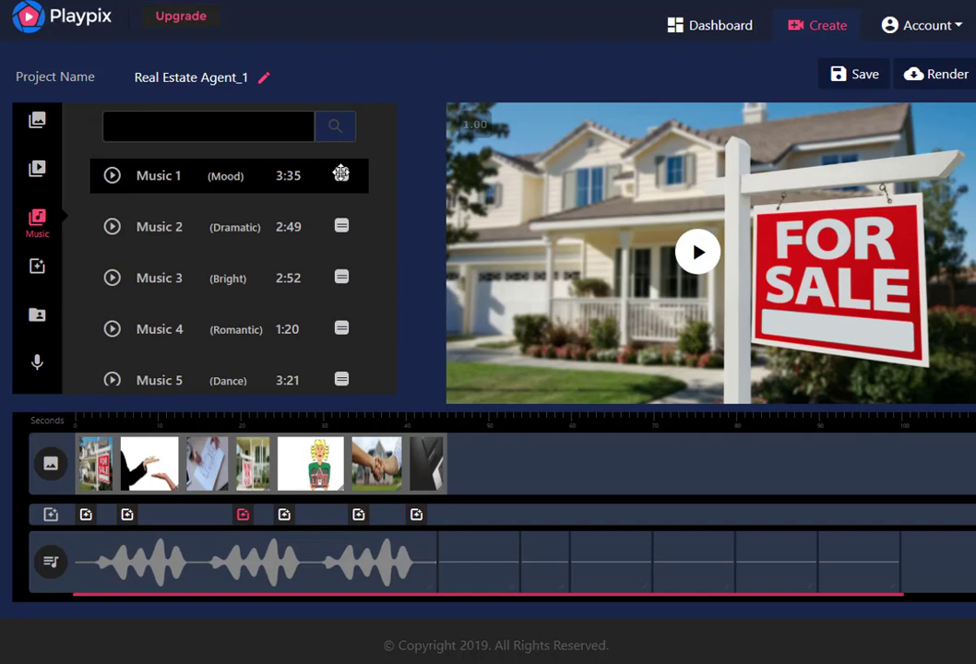
pyautogui.moveTo(341, 174)
pyautogui.mouseDown()
pyautogui.moveTo(288, 392)
pyautogui.moveTo(333, 268)
pyautogui.moveTo(351, 182)
pyautogui.mouseUp()
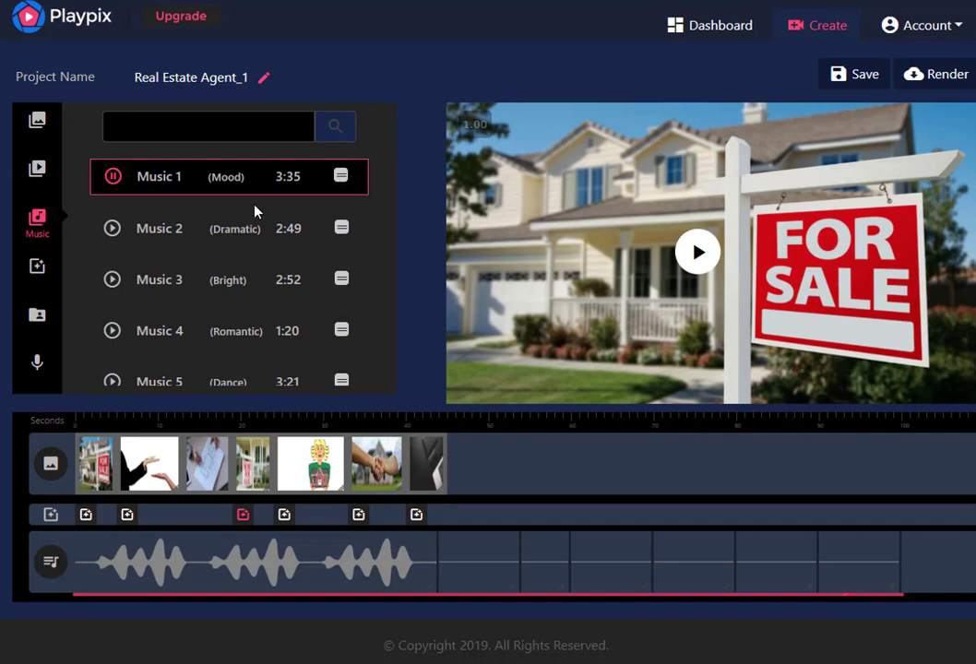
pyautogui.click(113, 177)
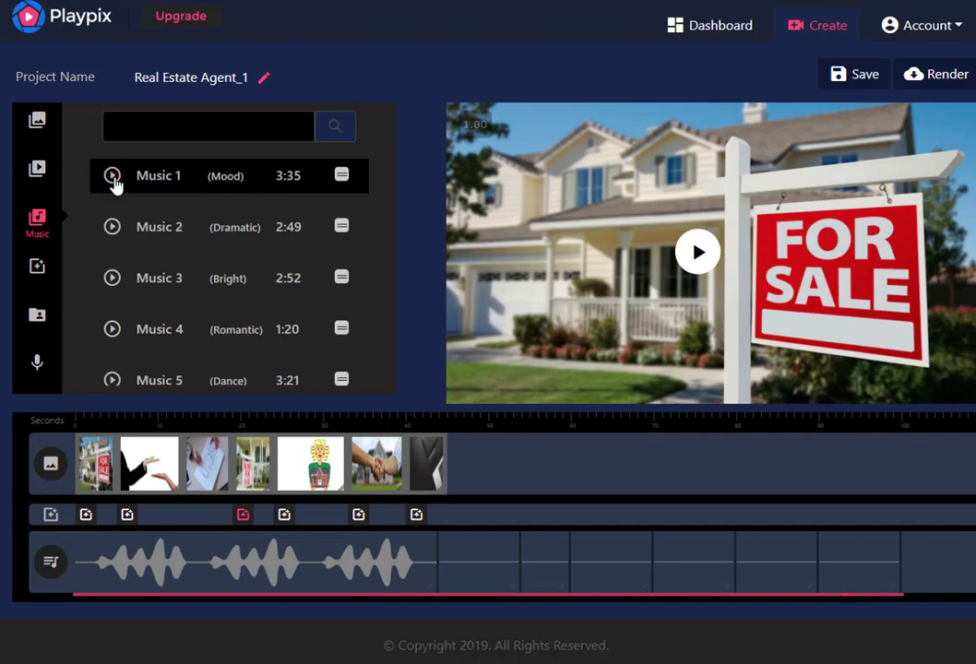
# Add the video of the dog at the white bowl to the timeline and move it after the last clip
pyautogui.click(40, 174)
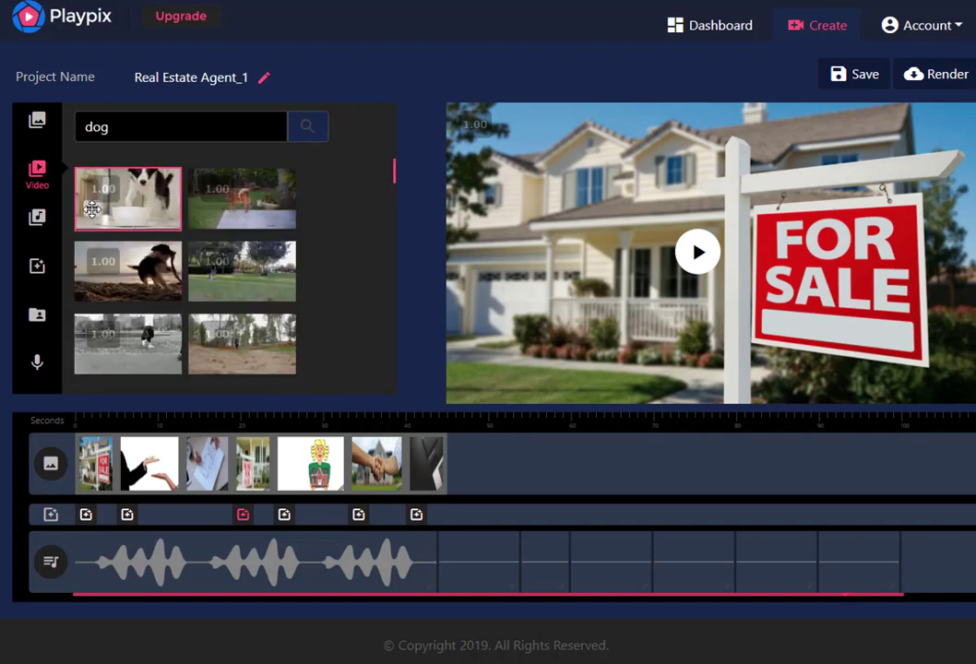
pyautogui.moveTo(93, 210); pyautogui.dragTo(481, 440)
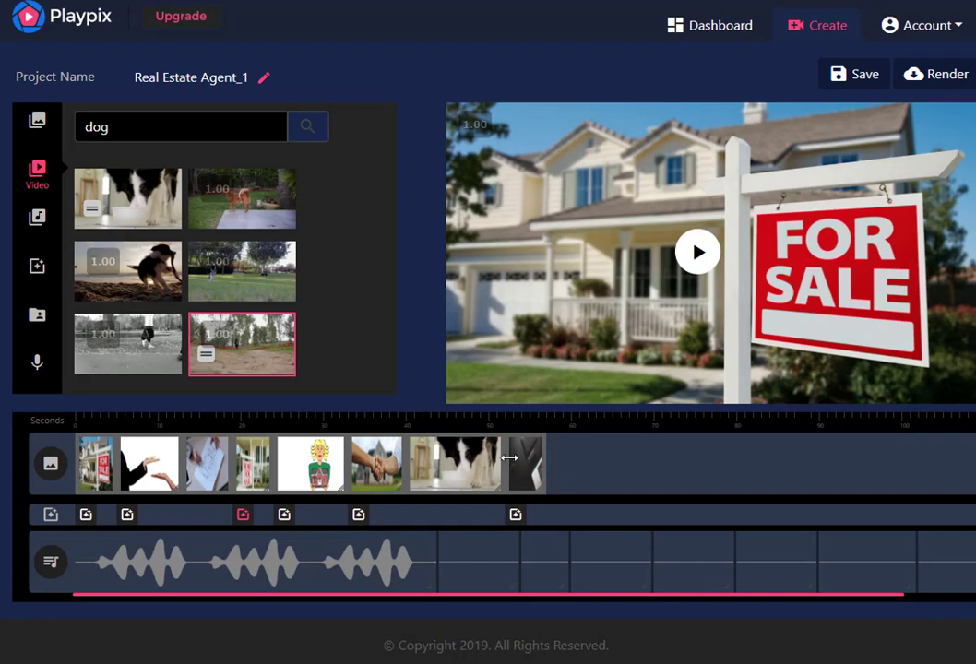
pyautogui.moveTo(461, 476); pyautogui.dragTo(600, 469)
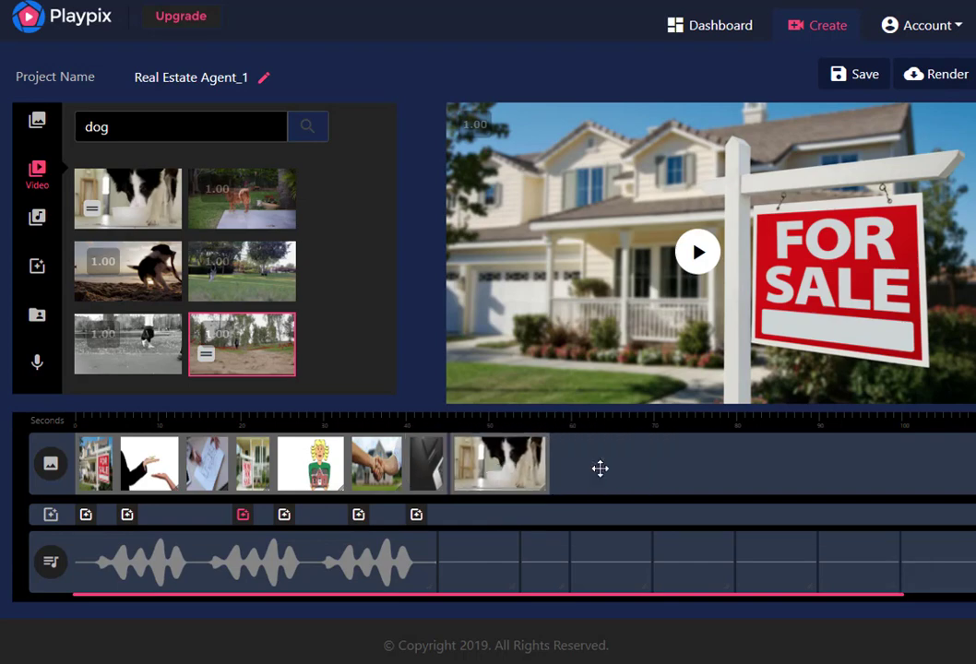
# Delete the dog video clip from the end of the timeline
pyautogui.click(510, 464)
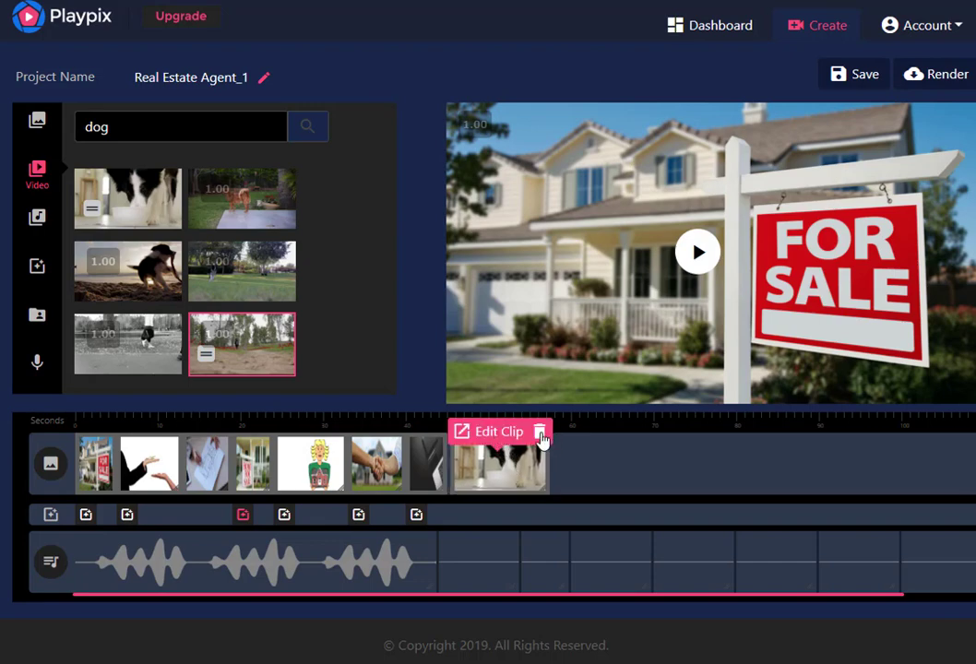
pyautogui.click(542, 437)
pyautogui.click(447, 381)
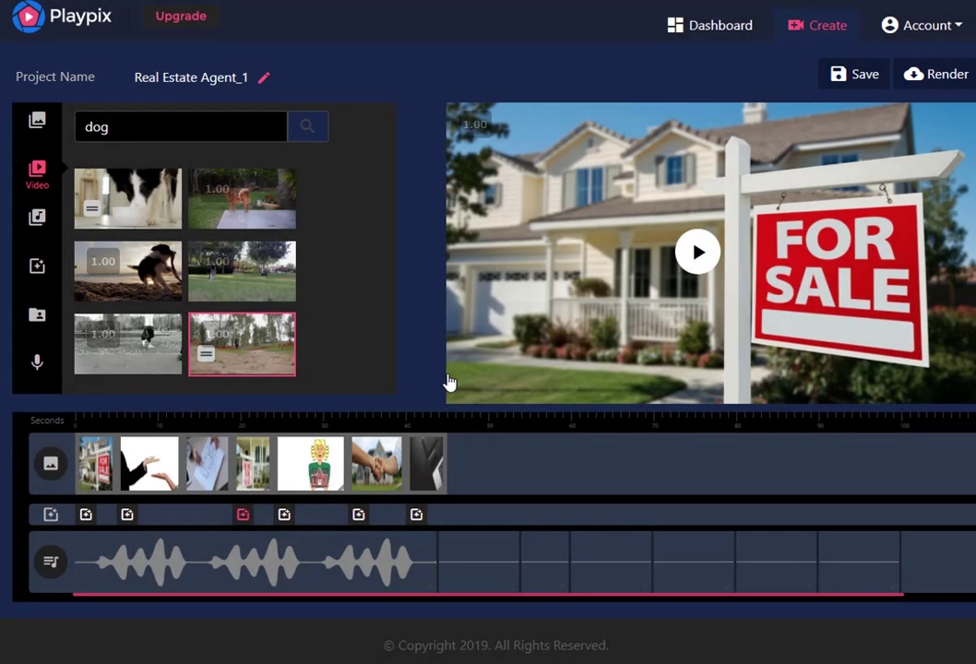
# View the file types available in the personal uploads library, leaving Image selected
pyautogui.click(38, 124)
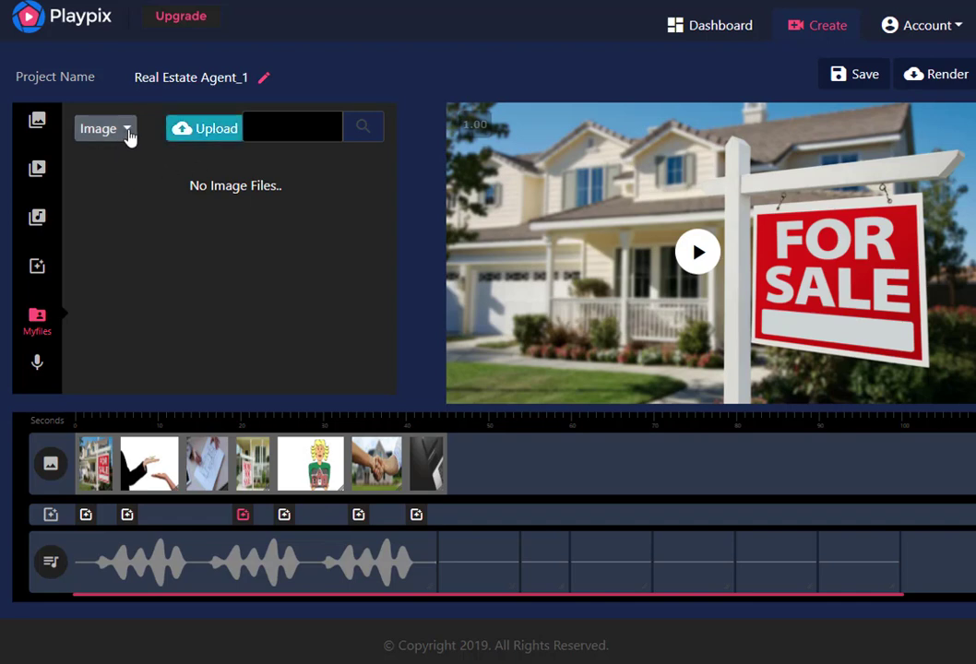
pyautogui.click(130, 136)
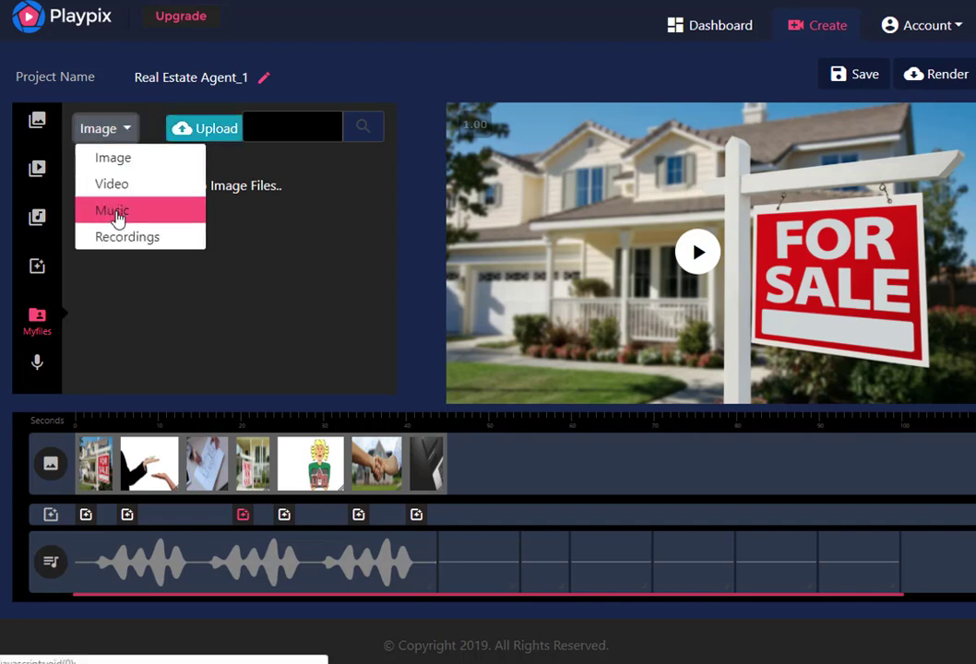
pyautogui.click(251, 255)
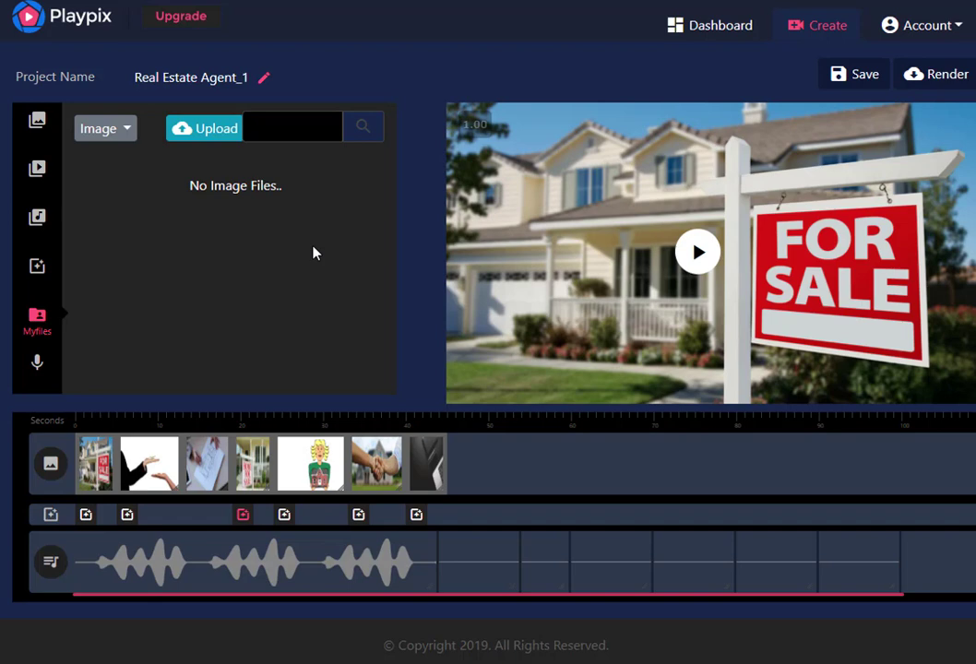
# Play the preview of the real estate video from the start
pyautogui.click(695, 254)
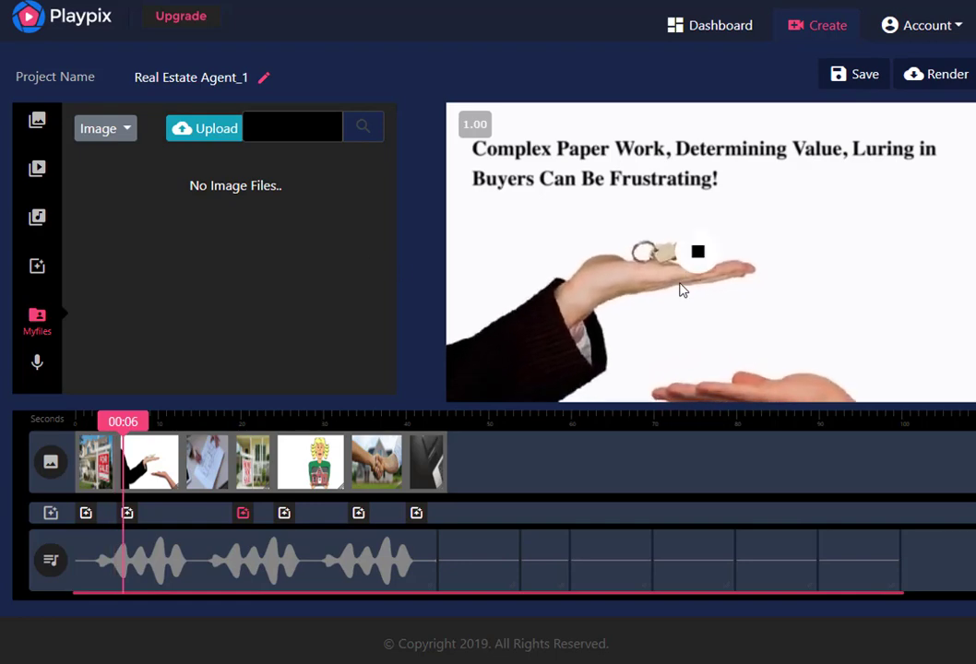
# Stop the preview and open the first timeline clip, the For Sale house photo, for editing
pyautogui.click(697, 252)
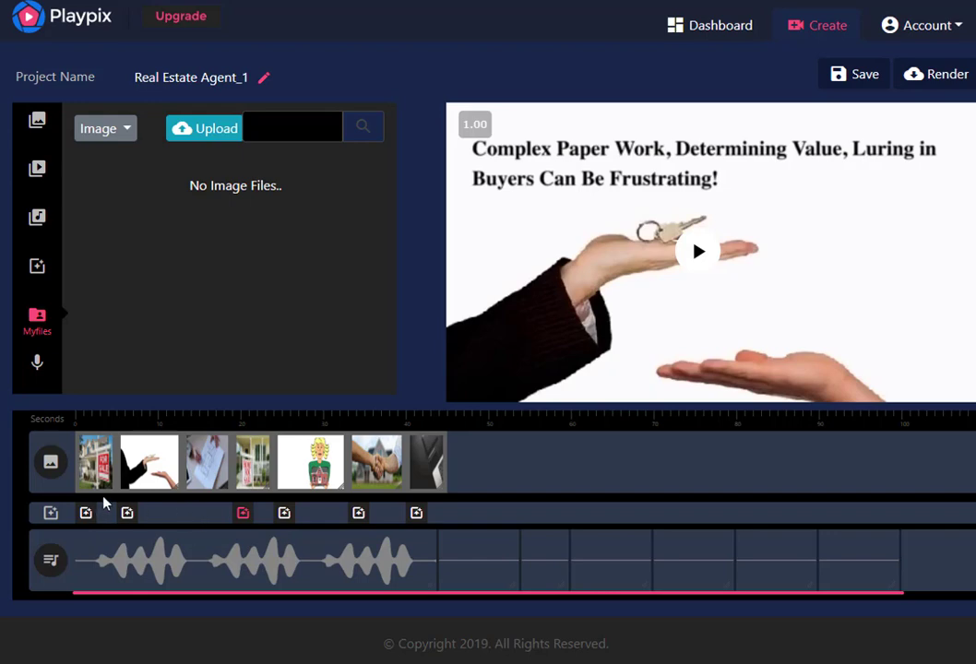
pyautogui.click(89, 471)
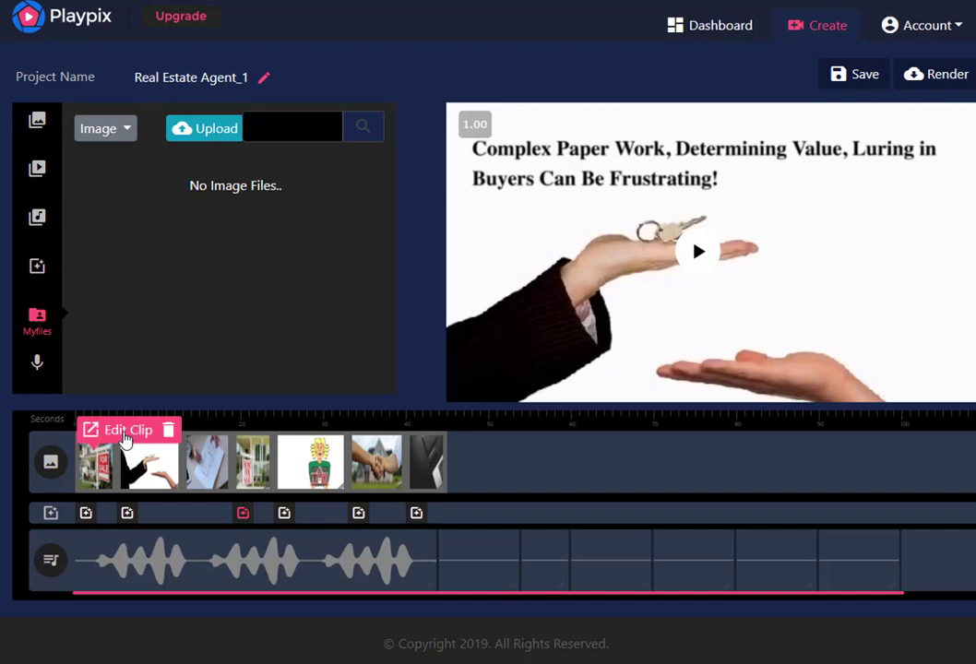
pyautogui.click(125, 432)
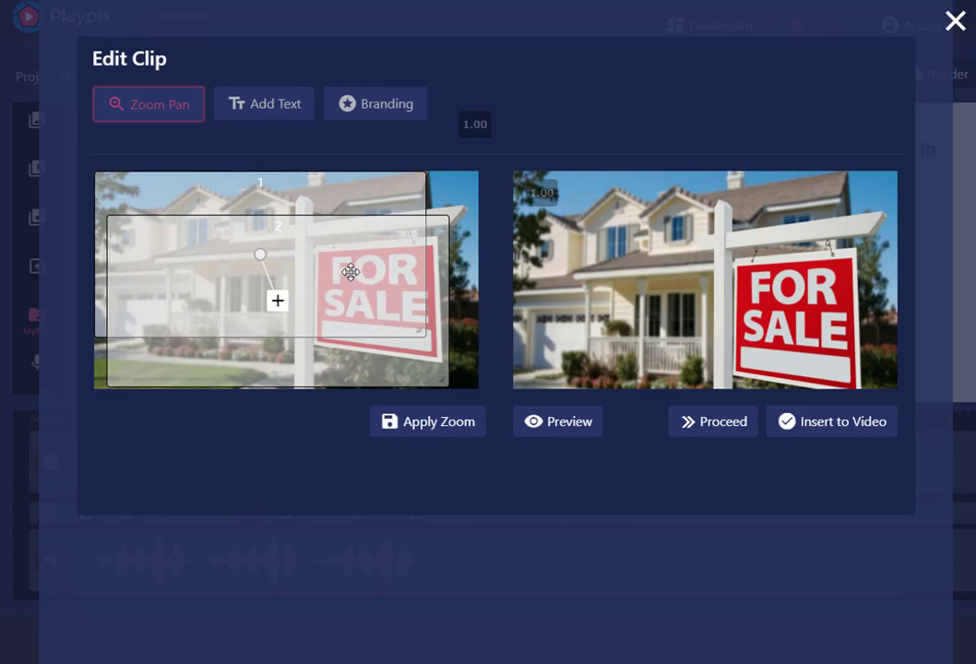
# Try moving zoom frame 2 around the house photo and shrinking it to a small area
pyautogui.moveTo(349, 259)
pyautogui.mouseDown()
pyautogui.moveTo(372, 258)
pyautogui.moveTo(378, 281)
pyautogui.moveTo(386, 257)
pyautogui.mouseUp()
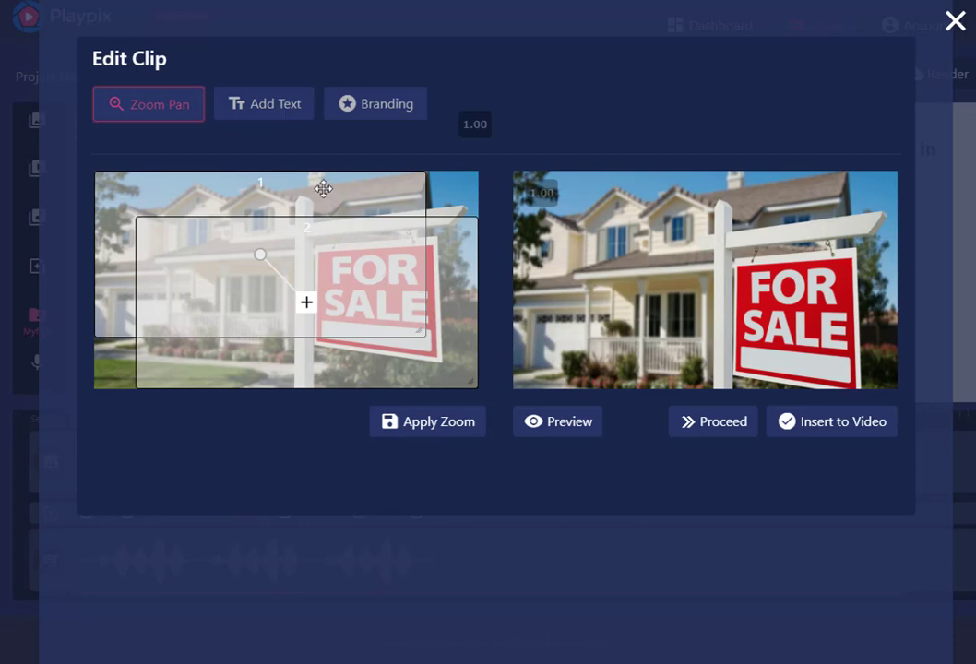
pyautogui.moveTo(336, 193)
pyautogui.mouseDown()
pyautogui.moveTo(360, 190)
pyautogui.moveTo(323, 189)
pyautogui.mouseUp()
pyautogui.moveTo(361, 270)
pyautogui.mouseDown()
pyautogui.moveTo(305, 260)
pyautogui.moveTo(316, 270)
pyautogui.mouseUp()
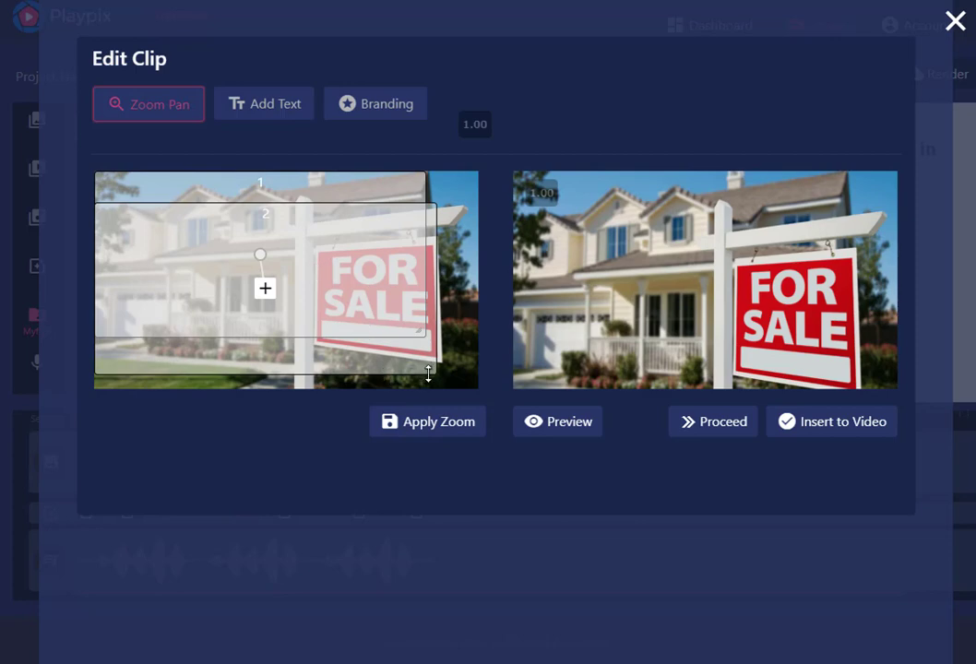
pyautogui.moveTo(429, 369)
pyautogui.mouseDown()
pyautogui.moveTo(329, 298)
pyautogui.moveTo(256, 285)
pyautogui.mouseUp()
pyautogui.moveTo(213, 222)
pyautogui.mouseDown()
pyautogui.moveTo(398, 341)
pyautogui.moveTo(435, 340)
pyautogui.mouseUp()
pyautogui.moveTo(303, 211)
pyautogui.mouseDown()
pyautogui.moveTo(290, 236)
pyautogui.moveTo(312, 222)
pyautogui.moveTo(301, 215)
pyautogui.moveTo(309, 212)
pyautogui.mouseUp()
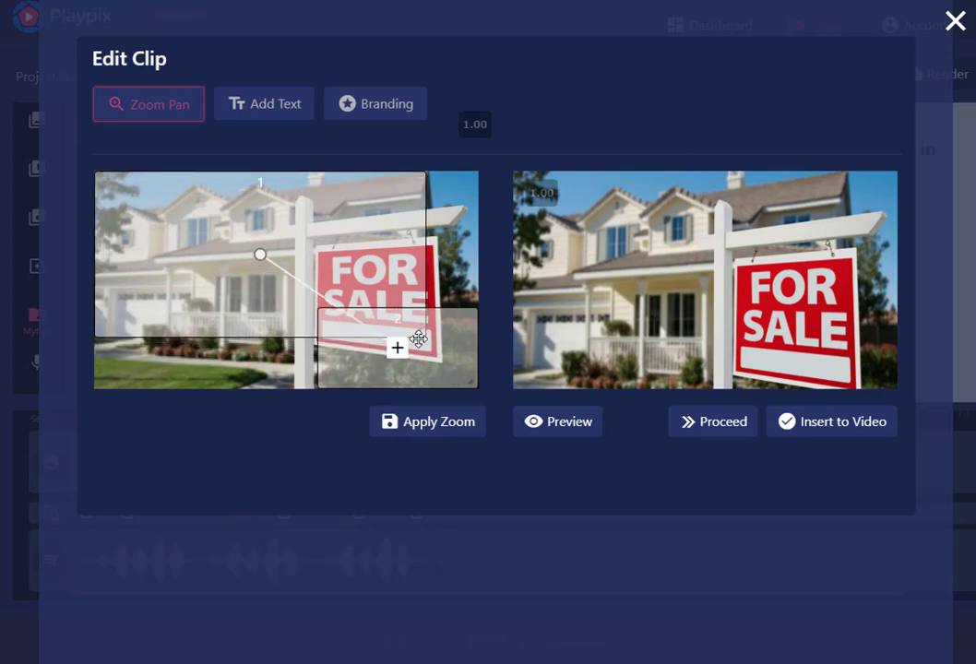
pyautogui.moveTo(428, 360)
pyautogui.mouseDown()
pyautogui.moveTo(323, 343)
pyautogui.moveTo(310, 351)
pyautogui.mouseUp()
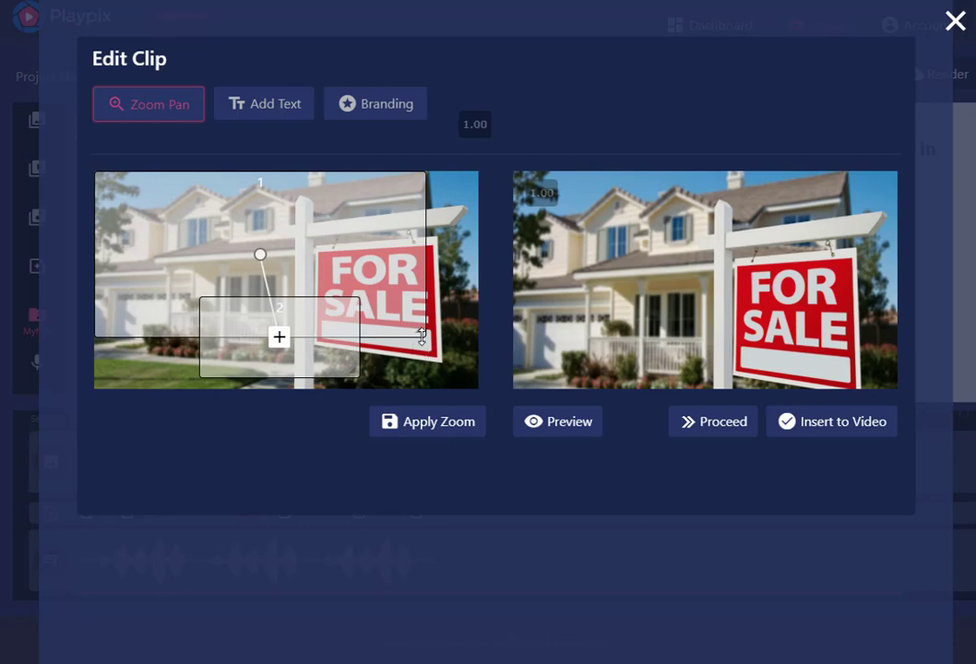
# Shrink zoom frame 1 slightly, fit an enlarged frame 2 around the sign in the photo's lower right corner, and apply and preview the zoom
pyautogui.moveTo(422, 333)
pyautogui.mouseDown()
pyautogui.moveTo(456, 397)
pyautogui.moveTo(428, 321)
pyautogui.moveTo(320, 246)
pyautogui.moveTo(400, 275)
pyautogui.moveTo(405, 338)
pyautogui.moveTo(388, 372)
pyautogui.moveTo(385, 333)
pyautogui.moveTo(365, 309)
pyautogui.moveTo(416, 374)
pyautogui.mouseUp()
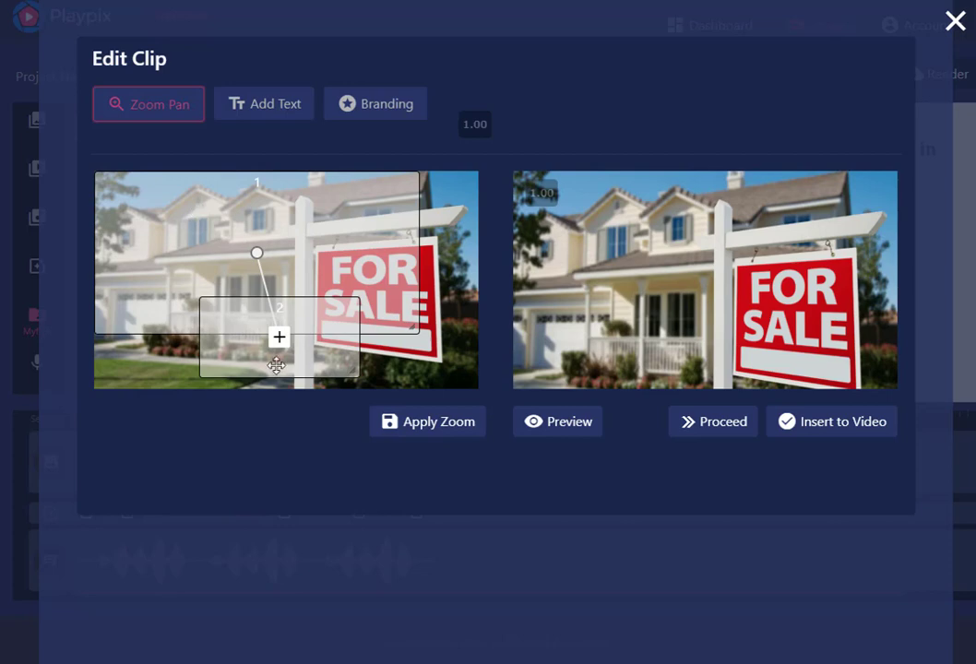
pyautogui.moveTo(305, 320); pyautogui.dragTo(340, 291)
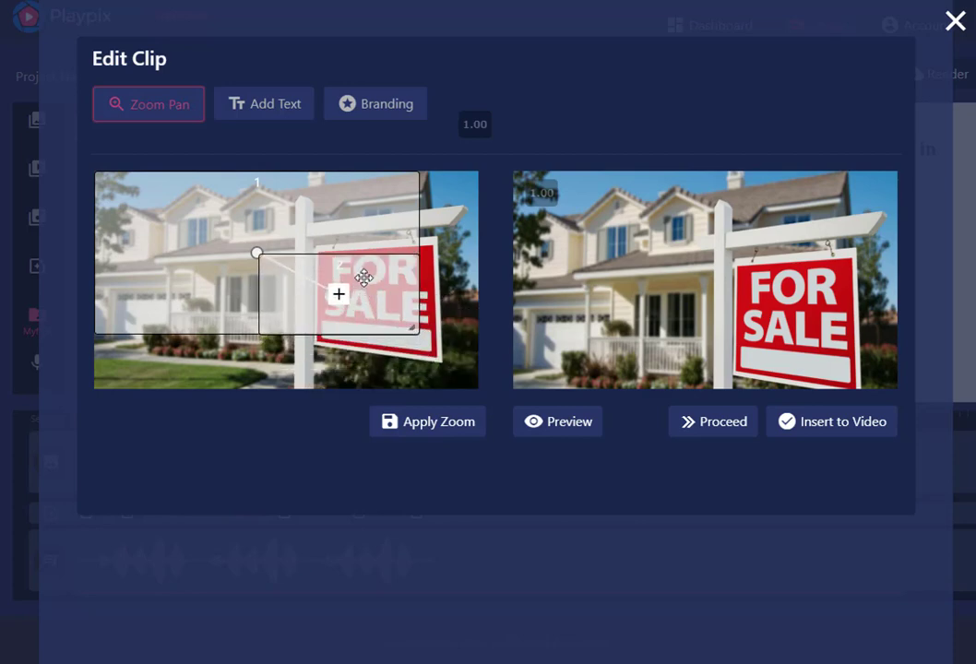
pyautogui.moveTo(411, 328); pyautogui.dragTo(482, 399)
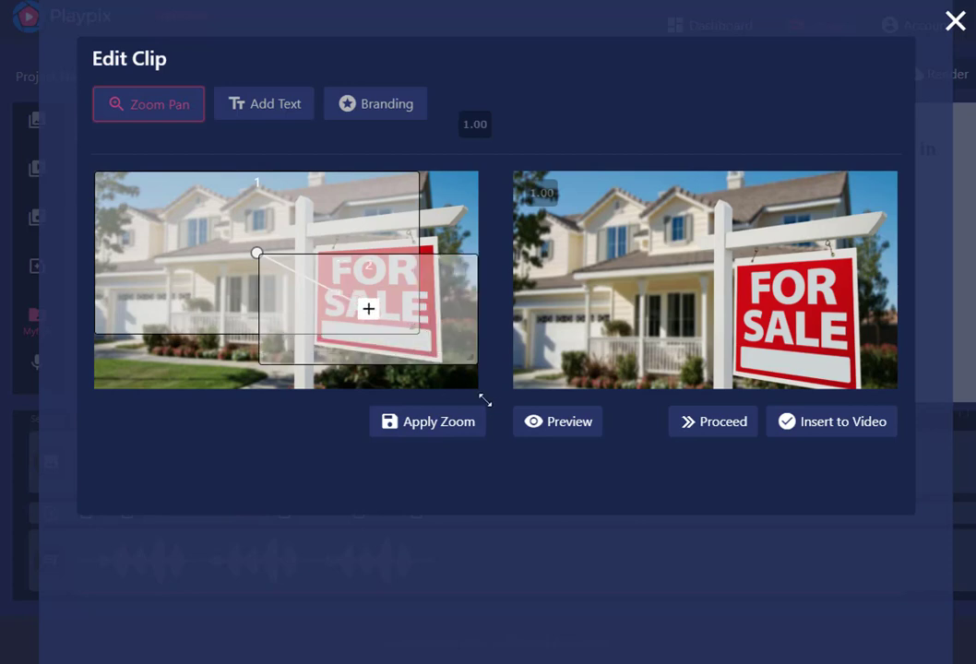
pyautogui.moveTo(449, 349); pyautogui.dragTo(511, 444)
pyautogui.moveTo(430, 337); pyautogui.dragTo(434, 369)
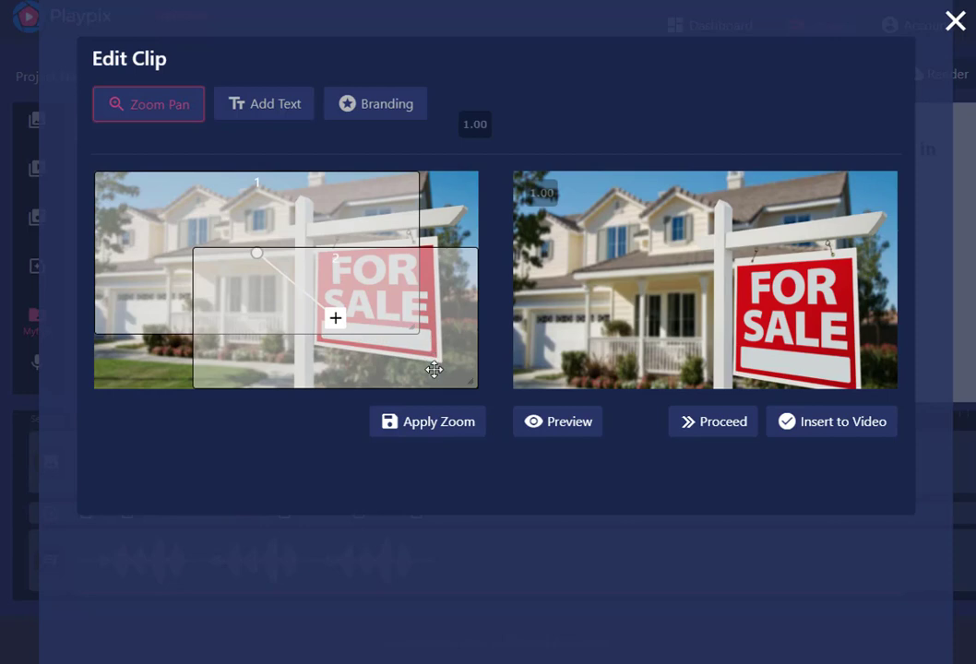
pyautogui.click(429, 424)
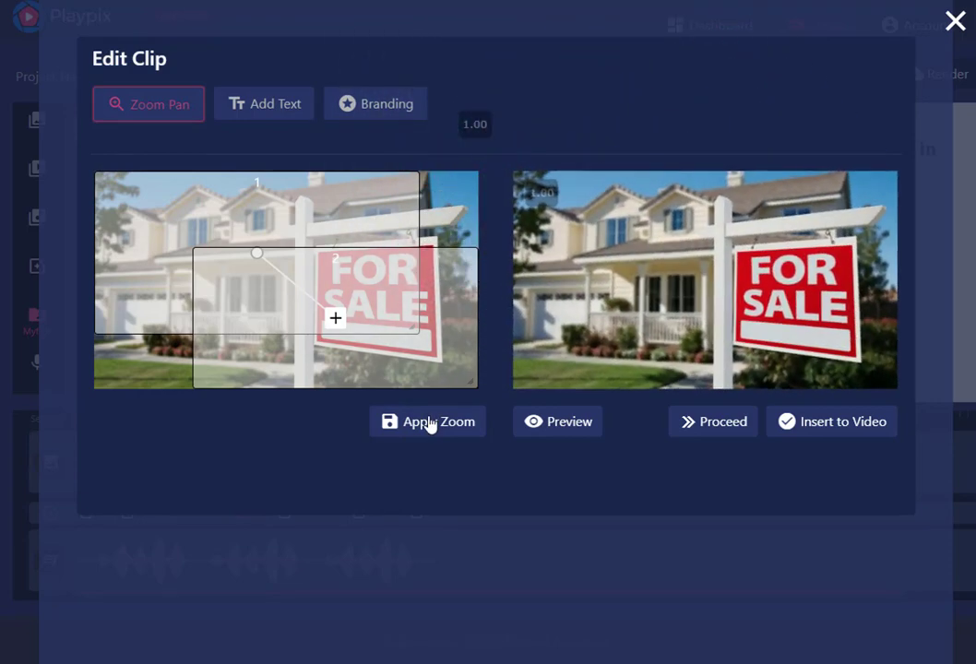
pyautogui.click(560, 426)
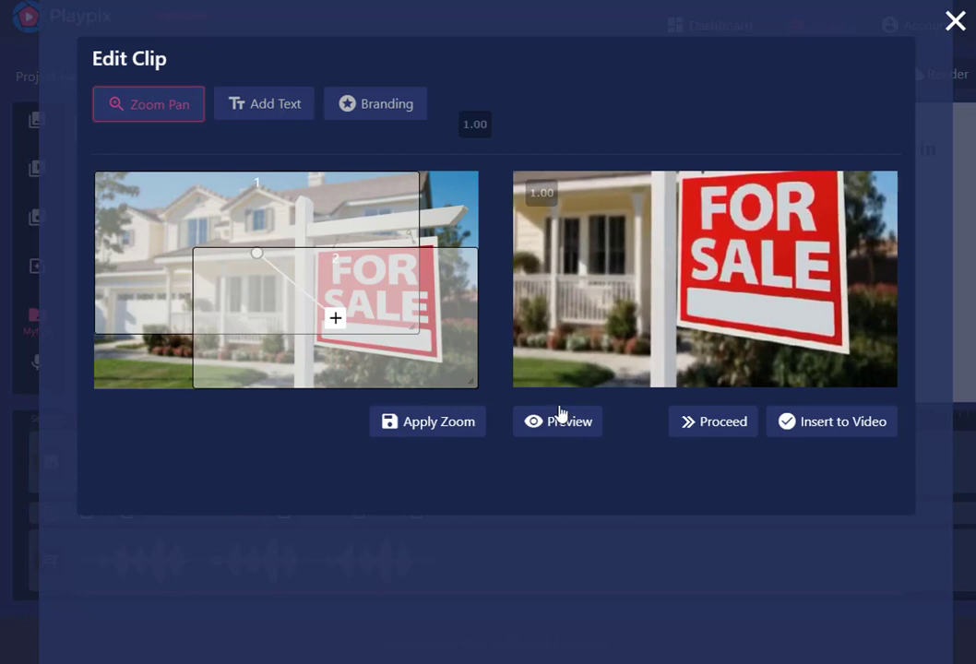
# Add a third zoom frame over the photo's lower left area, apply and preview the zoom, and insert the clip into the video
pyautogui.click(335, 322)
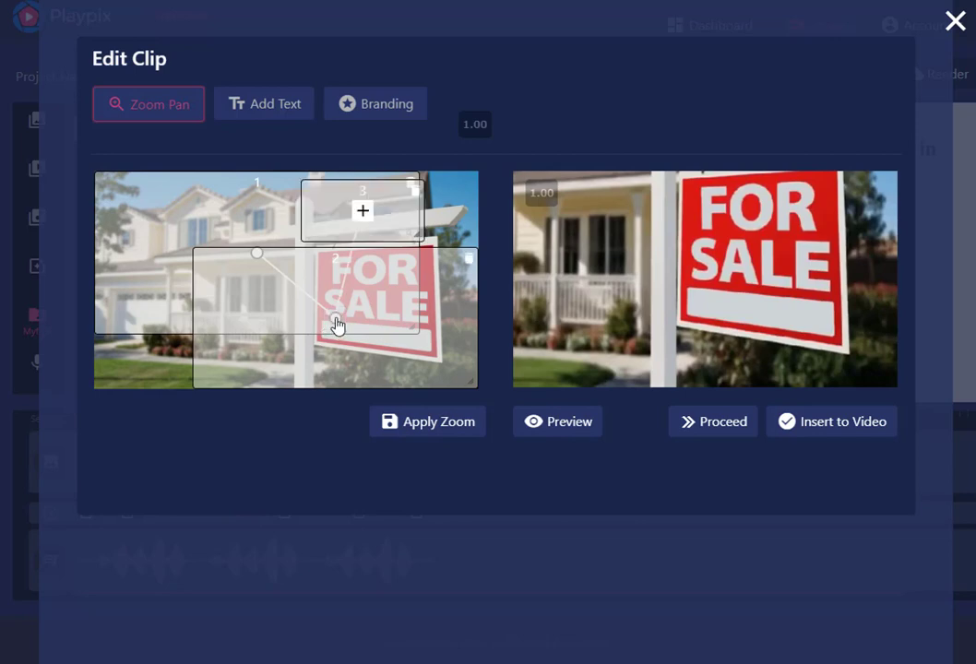
pyautogui.moveTo(395, 202); pyautogui.dragTo(382, 434)
pyautogui.moveTo(351, 280); pyautogui.dragTo(328, 338)
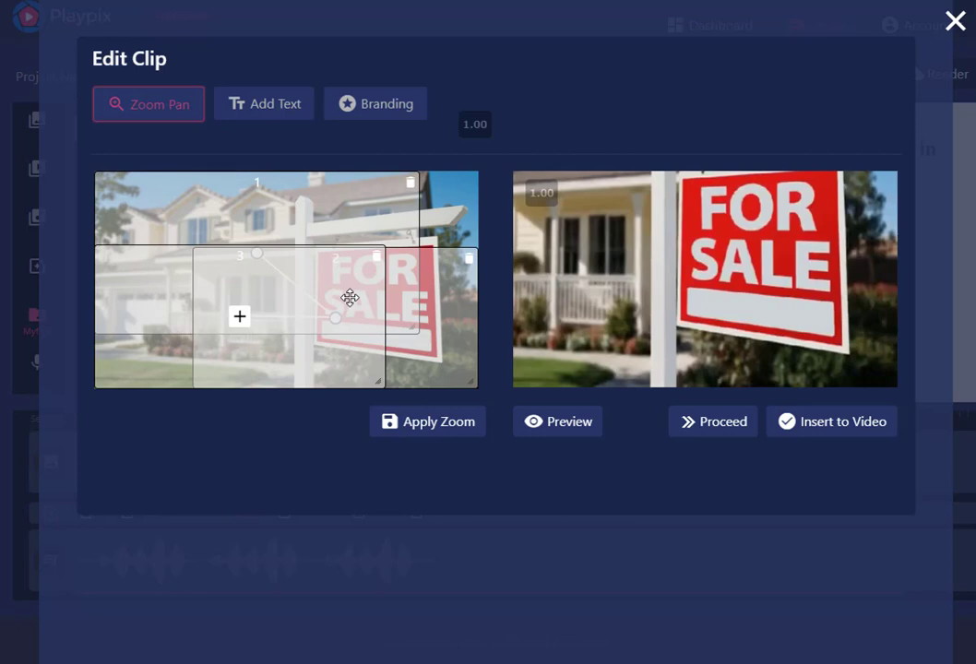
pyautogui.click(411, 427)
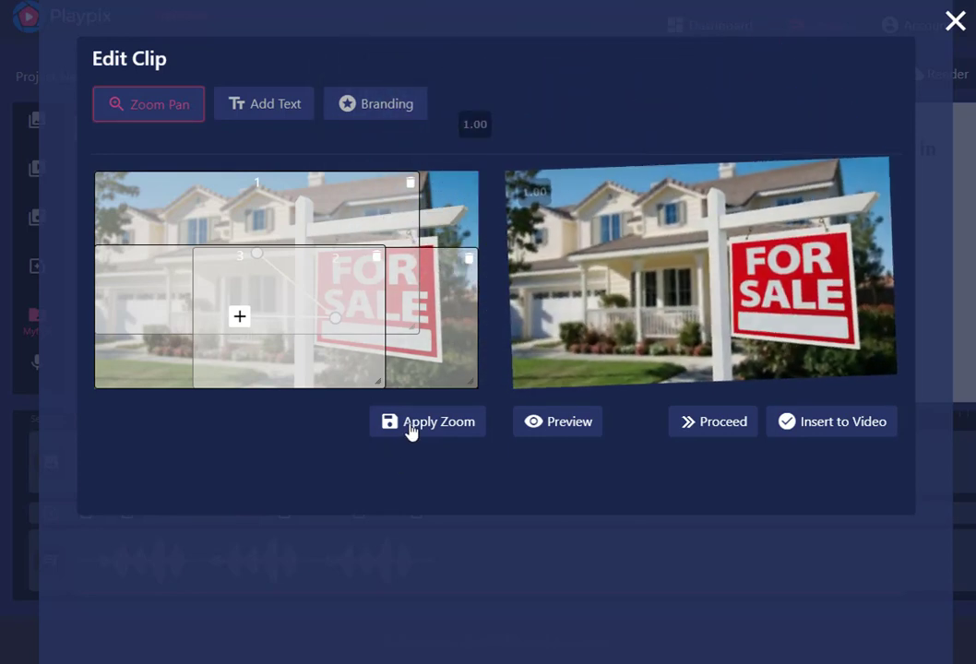
pyautogui.click(562, 427)
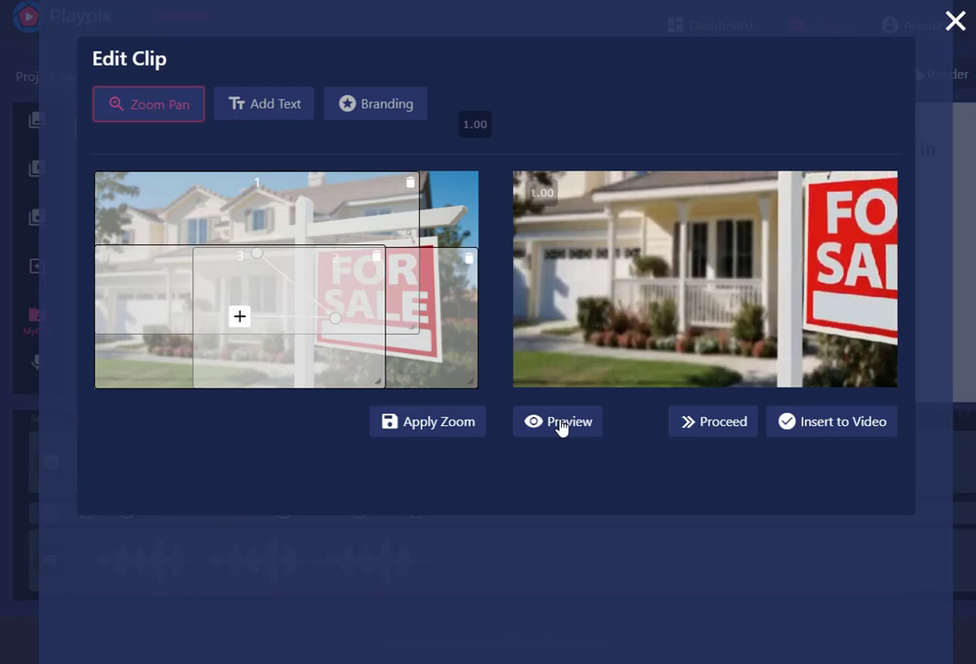
pyautogui.click(811, 429)
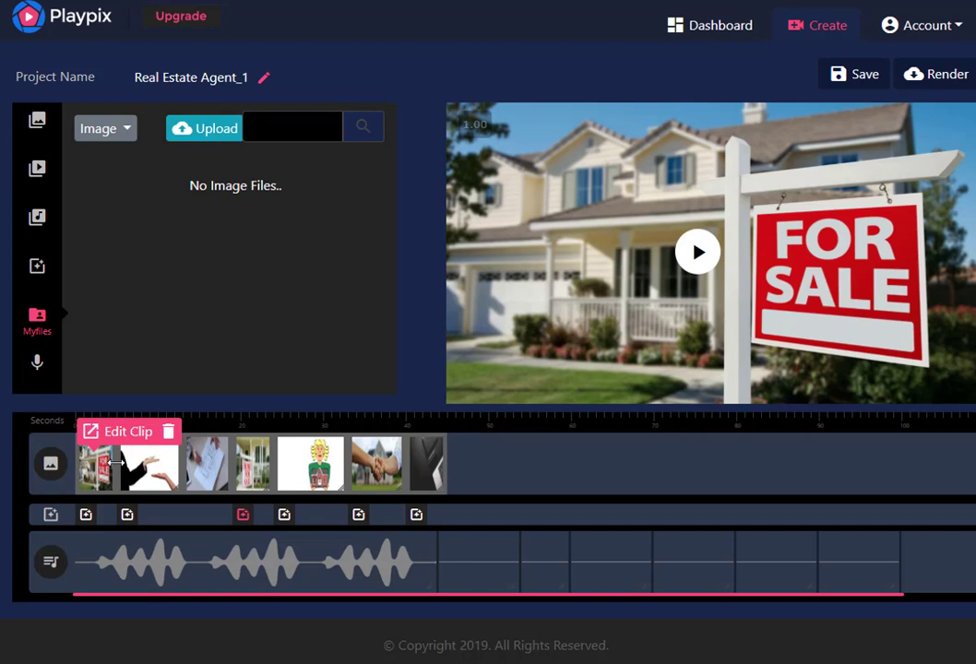
# Extend the first clip on the timeline to about 20 seconds and preview the video briefly
pyautogui.moveTo(115, 462); pyautogui.dragTo(266, 478)
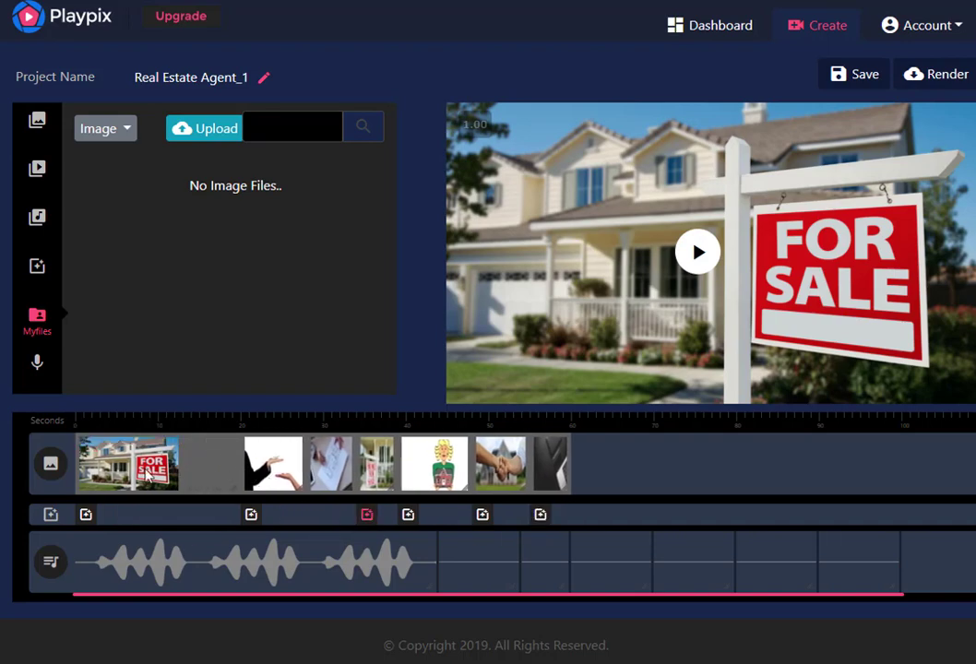
pyautogui.moveTo(146, 472)
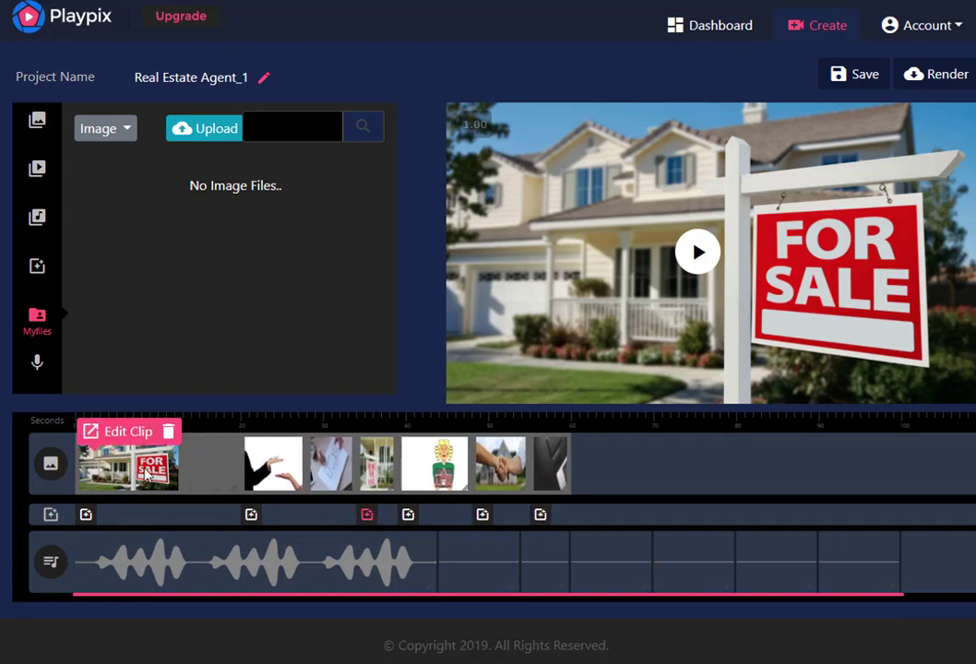
pyautogui.click(701, 256)
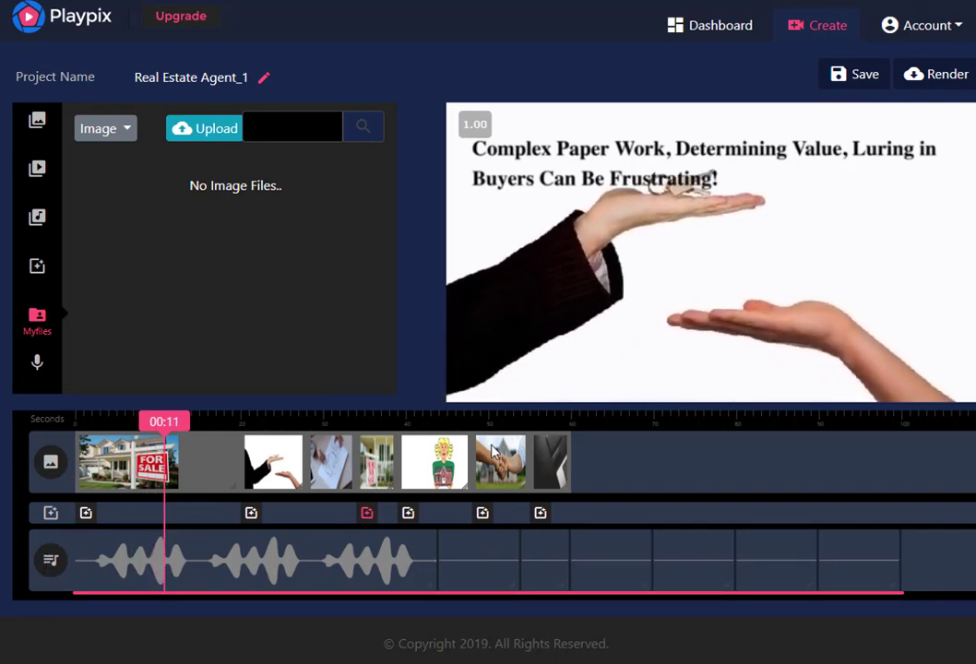
pyautogui.click(700, 259)
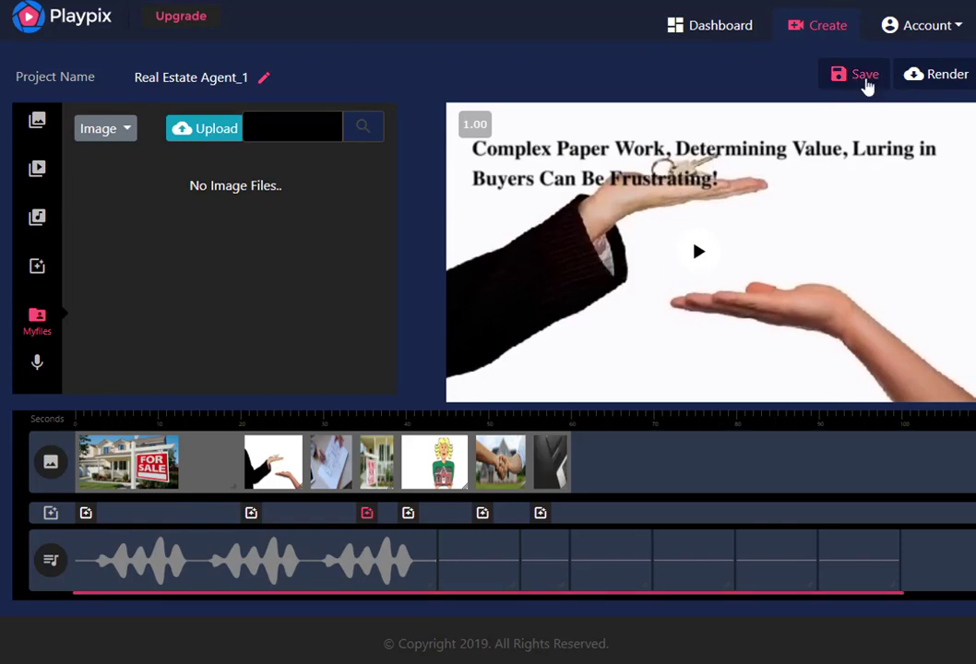
# Save the project and play the video from the start to check the first clip's zoom, stopping during that clip
pyautogui.click(865, 79)
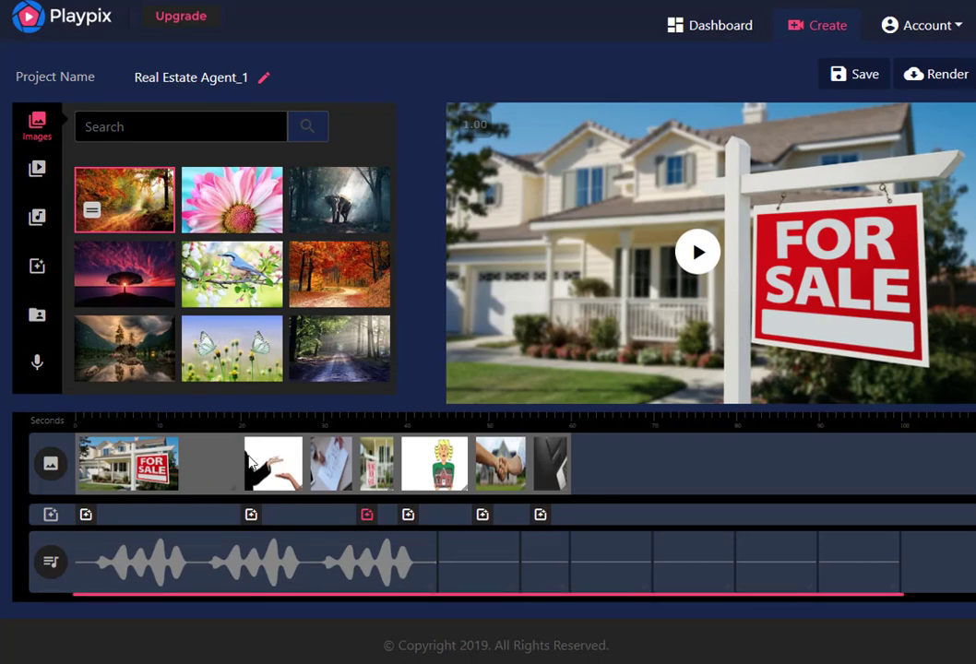
pyautogui.click(696, 253)
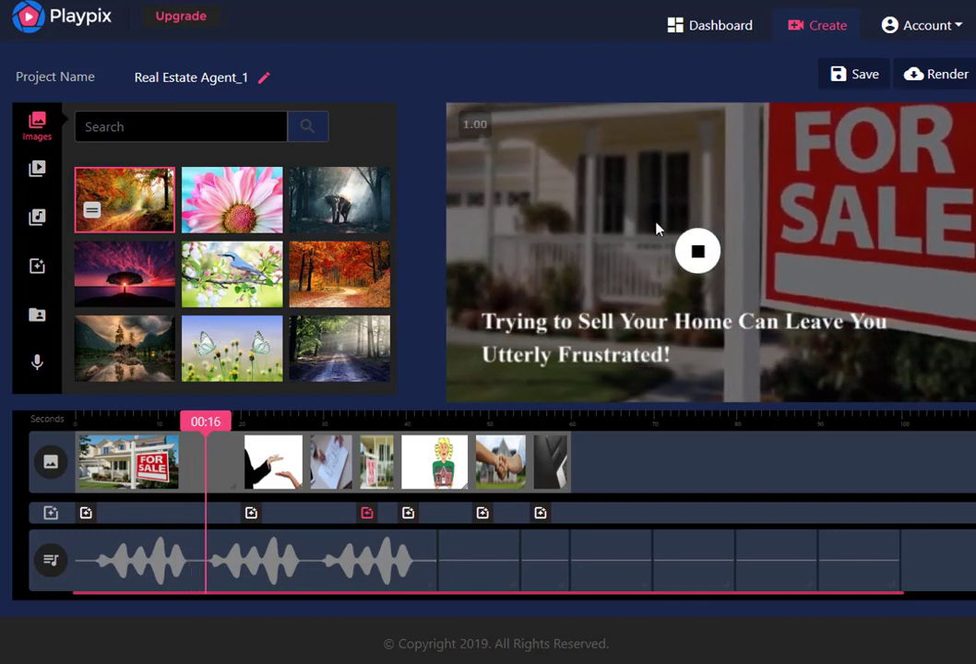
pyautogui.click(699, 252)
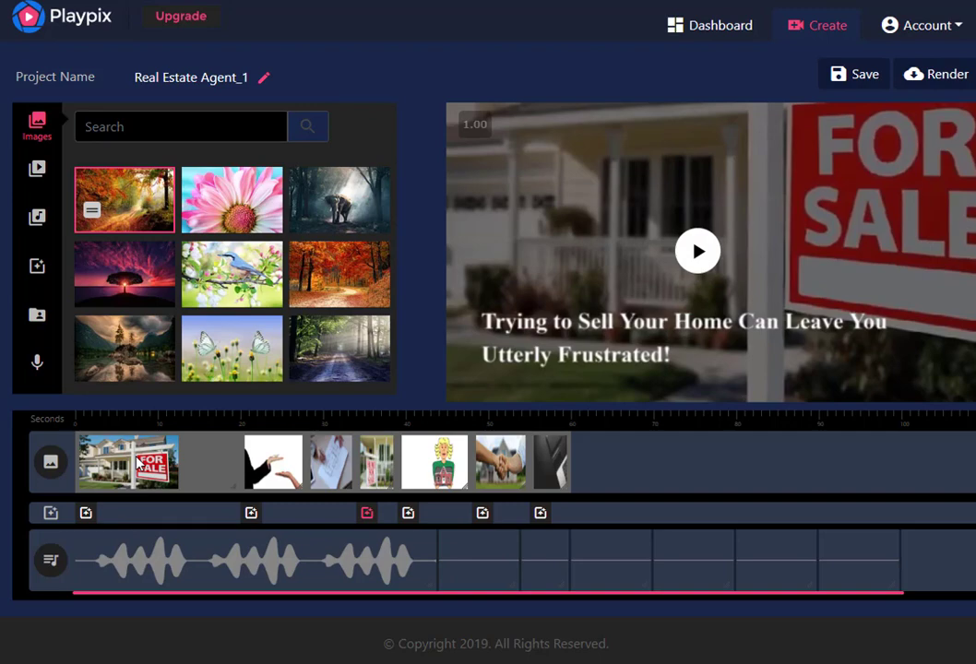
# Shorten the first clip on the timeline to about 6 seconds
pyautogui.moveTo(240, 460); pyautogui.dragTo(132, 463)
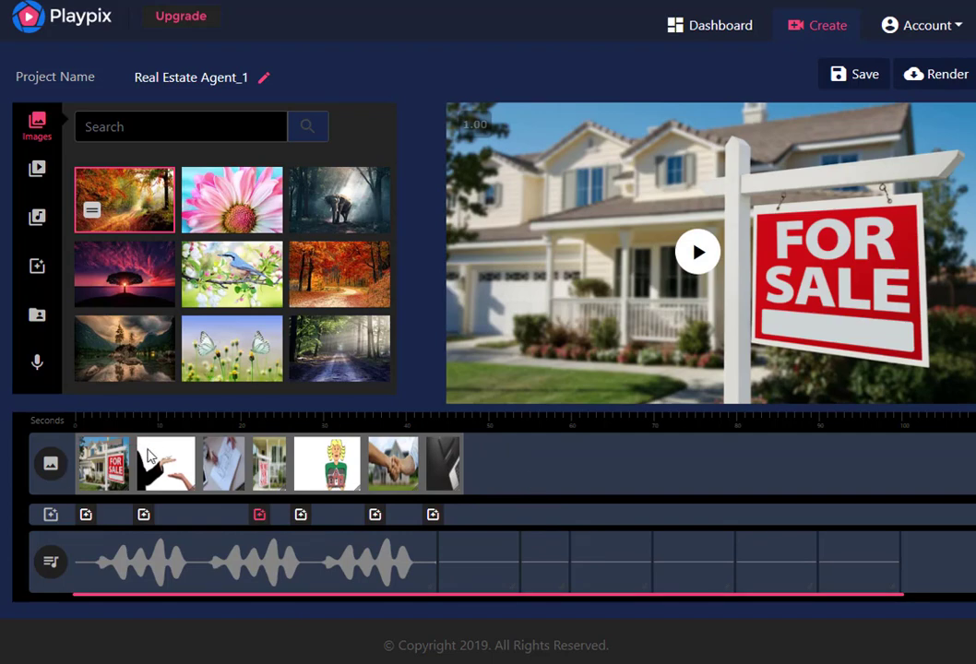
pyautogui.moveTo(132, 452); pyautogui.dragTo(121, 463)
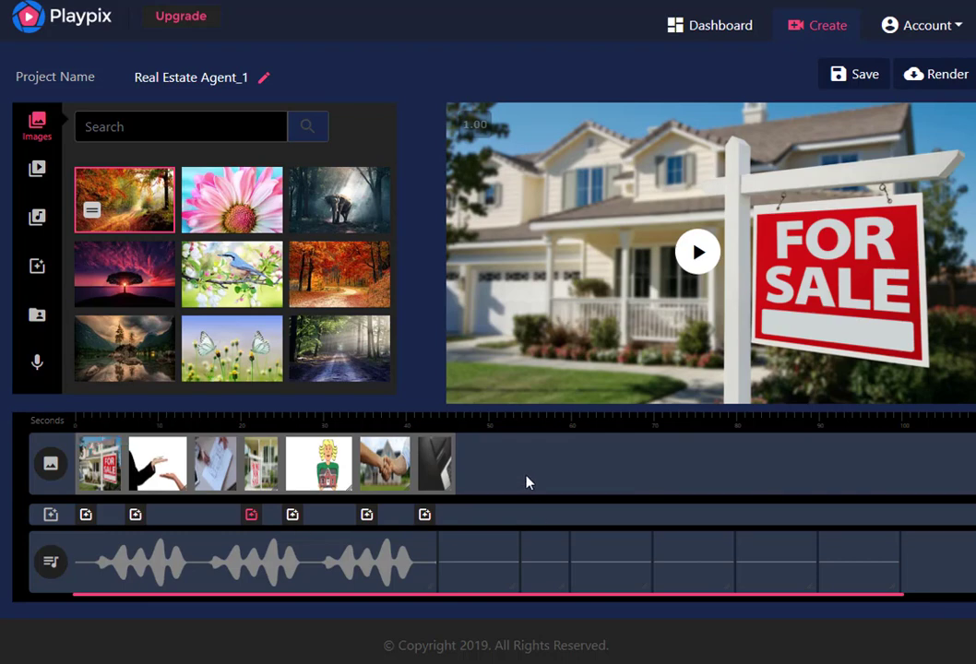
# Open the second clip, the hands with keys, for editing and go to its text settings
pyautogui.moveTo(155, 479)
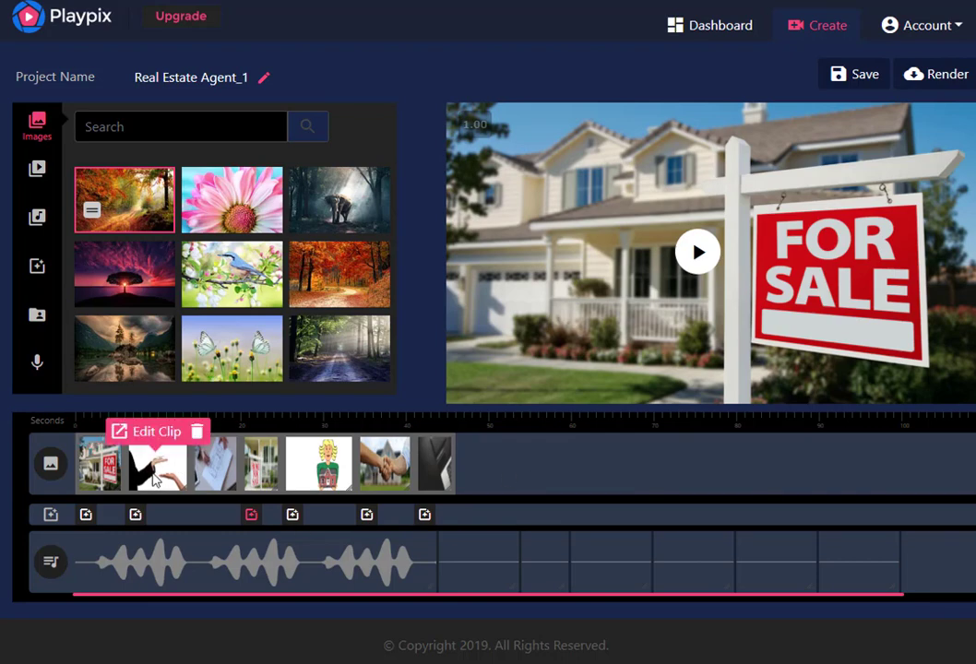
pyautogui.click(143, 433)
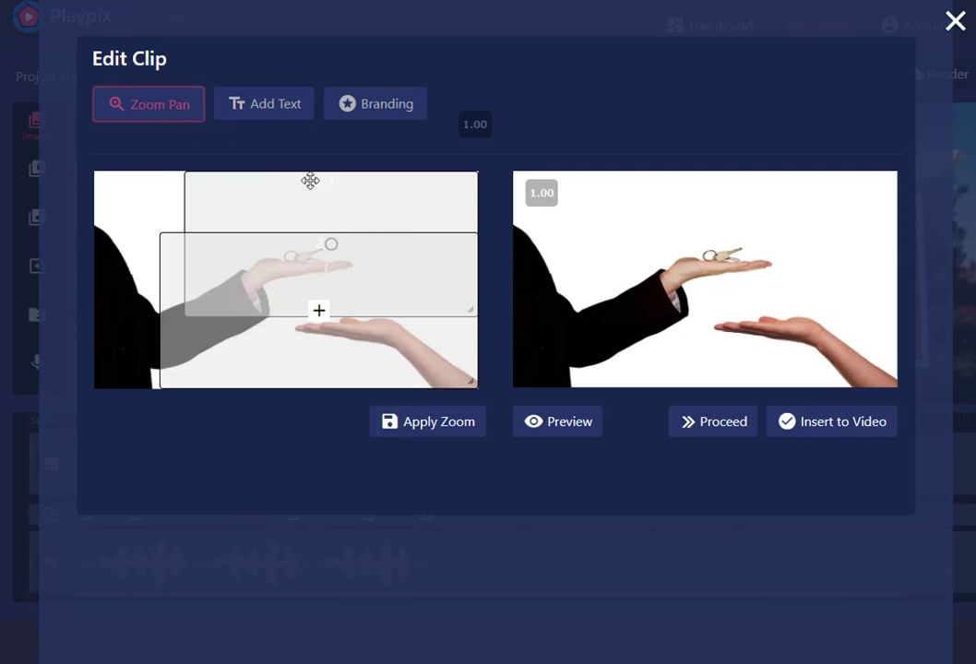
pyautogui.click(285, 115)
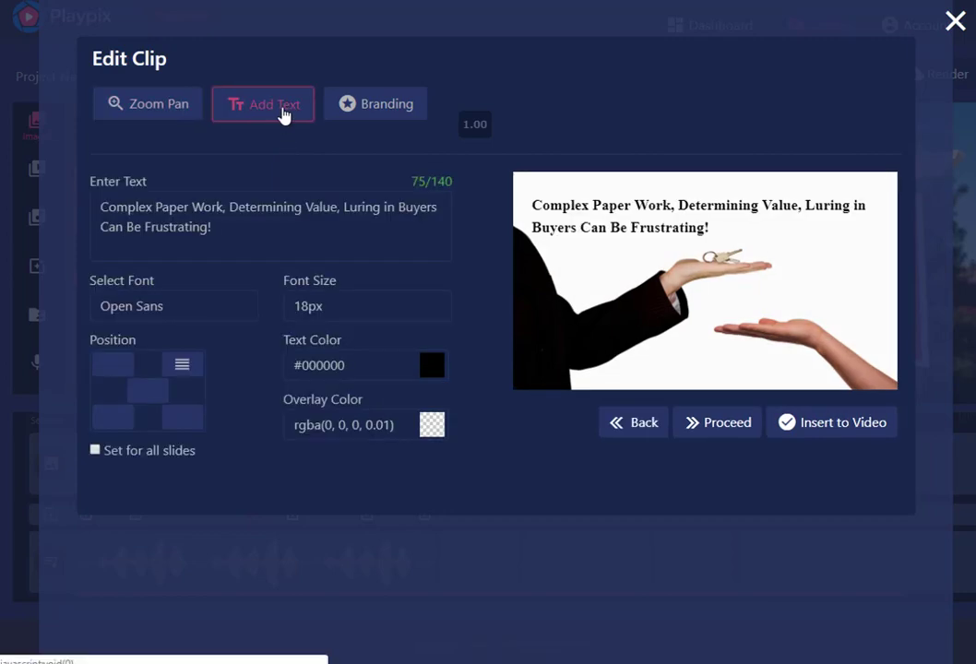
pyautogui.click(237, 233)
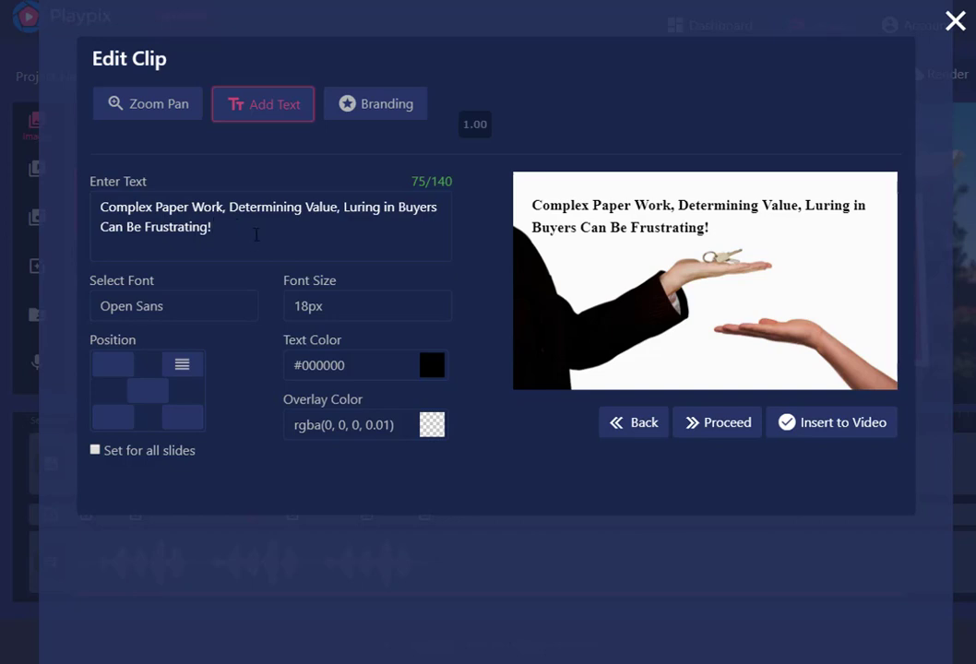
# Change the font of the second clip's caption to Oswald
pyautogui.click(205, 307)
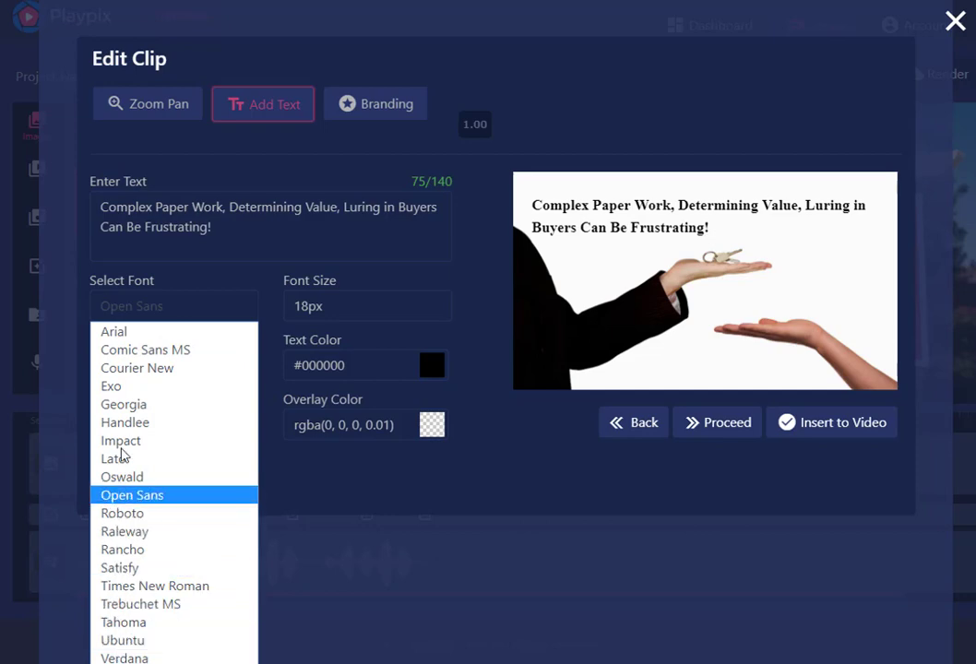
pyautogui.click(185, 313)
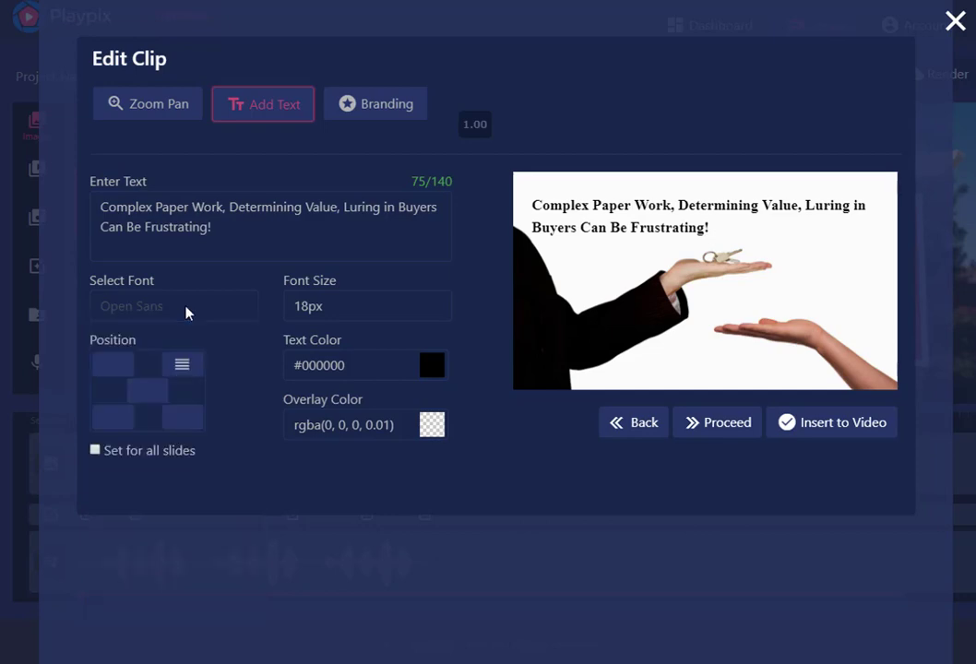
pyautogui.click(186, 312)
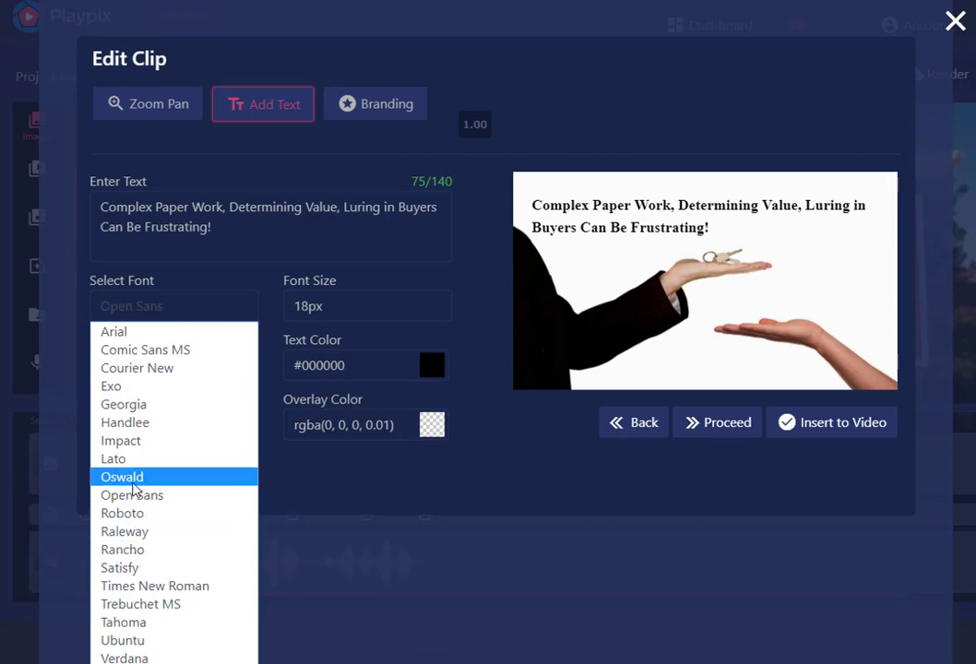
pyautogui.click(134, 479)
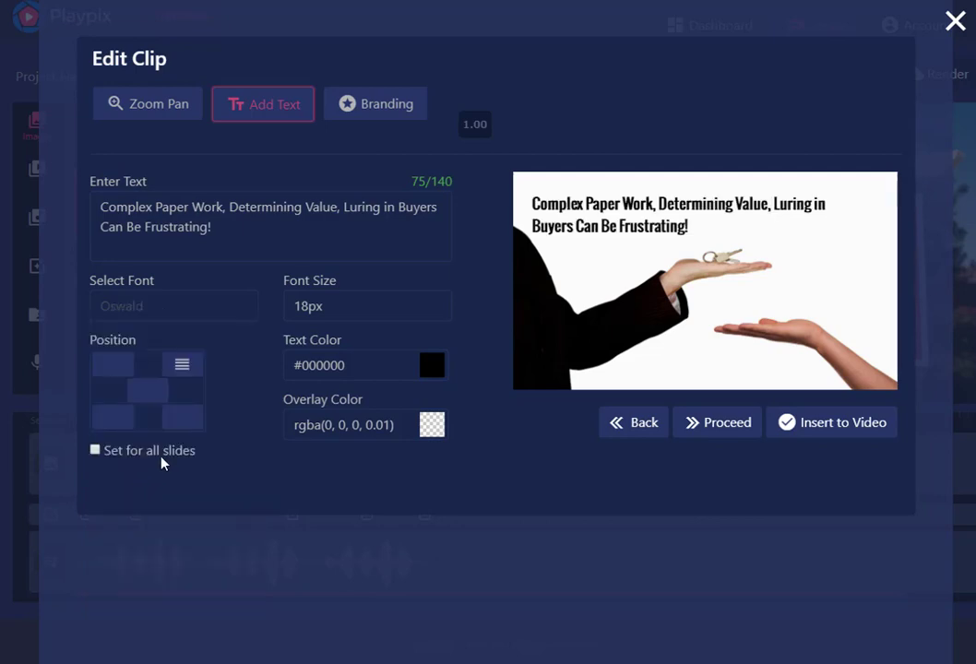
# Test the caption's corner and centre placements, choose the upper-left preset and nudge the caption slightly up and to the right
pyautogui.moveTo(591, 205); pyautogui.dragTo(613, 201)
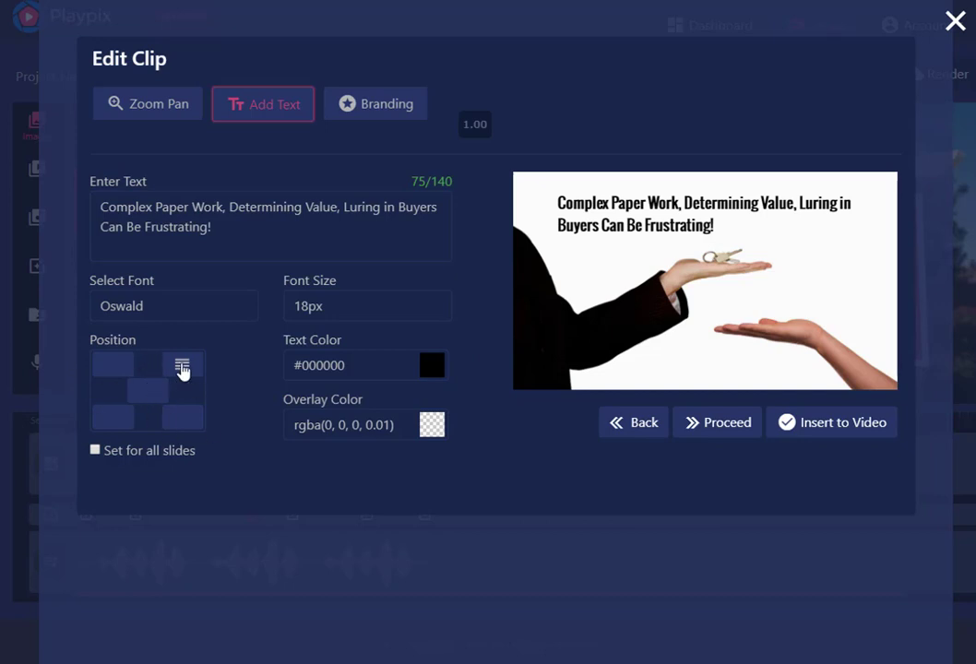
pyautogui.click(114, 368)
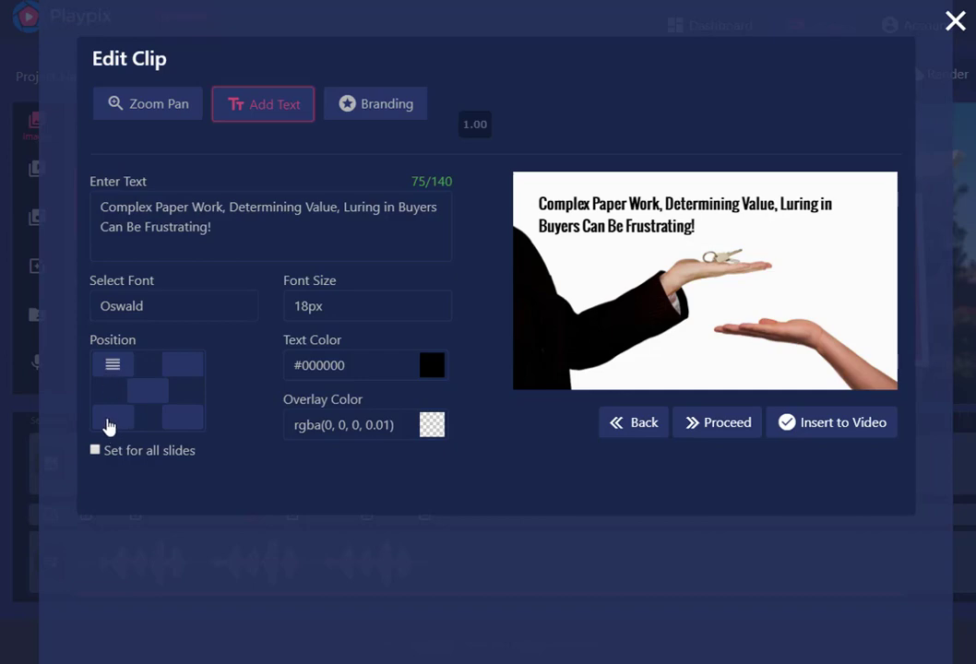
pyautogui.click(109, 422)
pyautogui.click(181, 420)
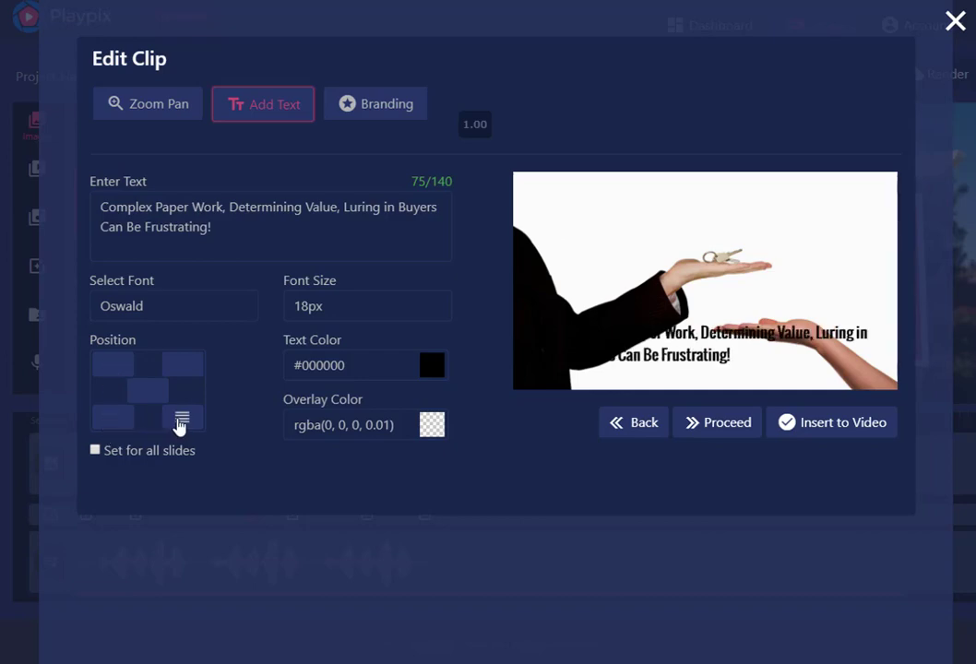
pyautogui.click(184, 365)
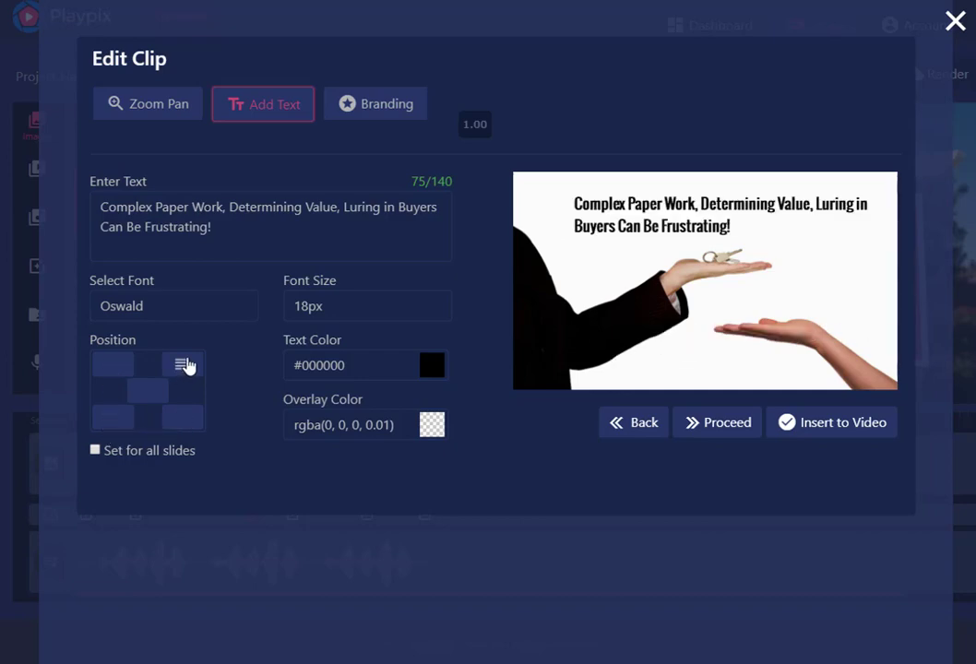
pyautogui.click(149, 392)
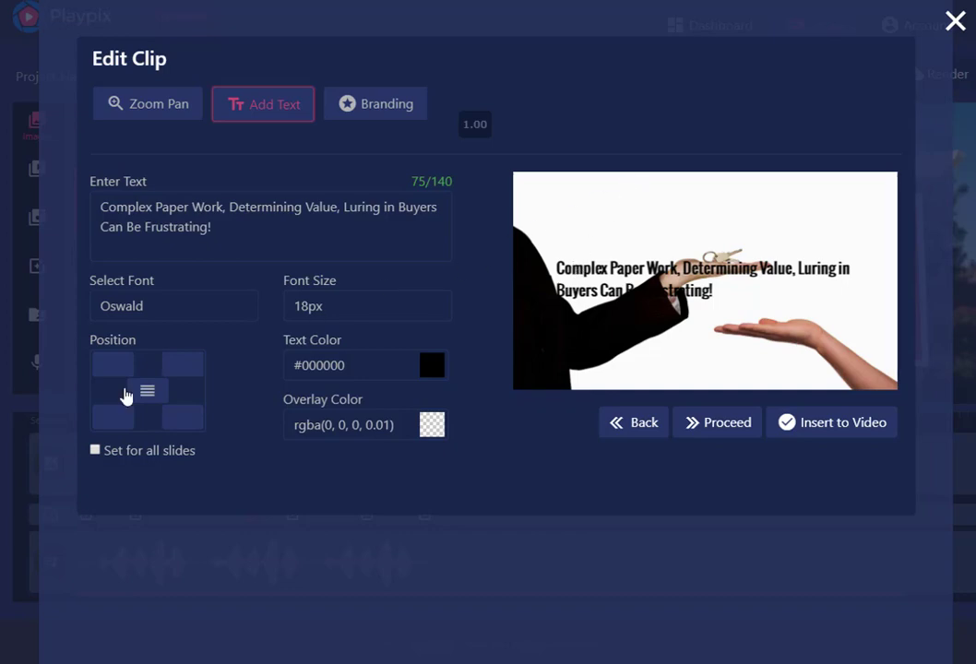
pyautogui.click(101, 366)
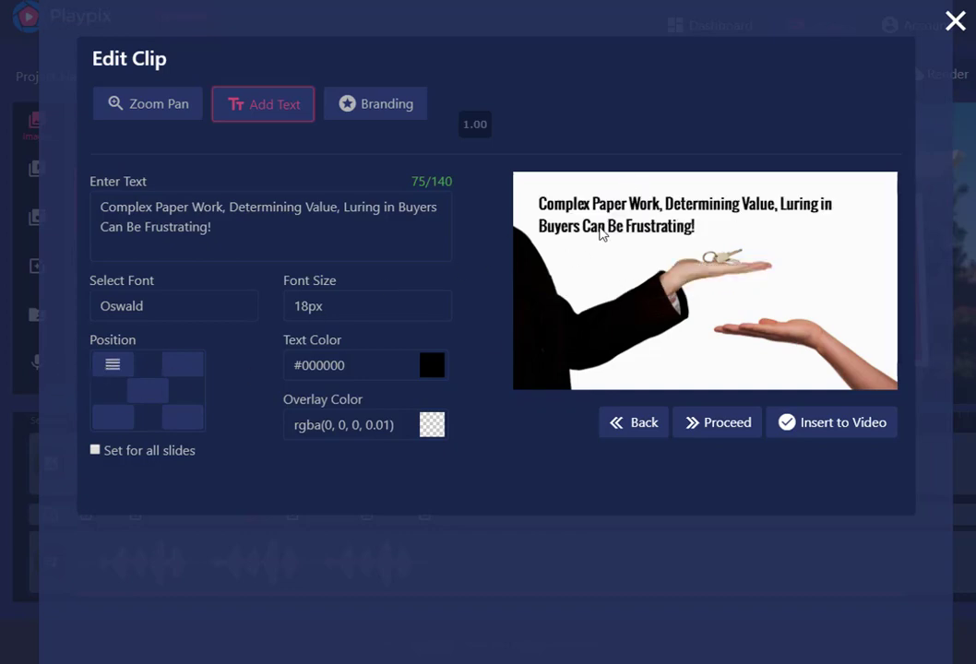
pyautogui.moveTo(602, 233); pyautogui.dragTo(633, 219)
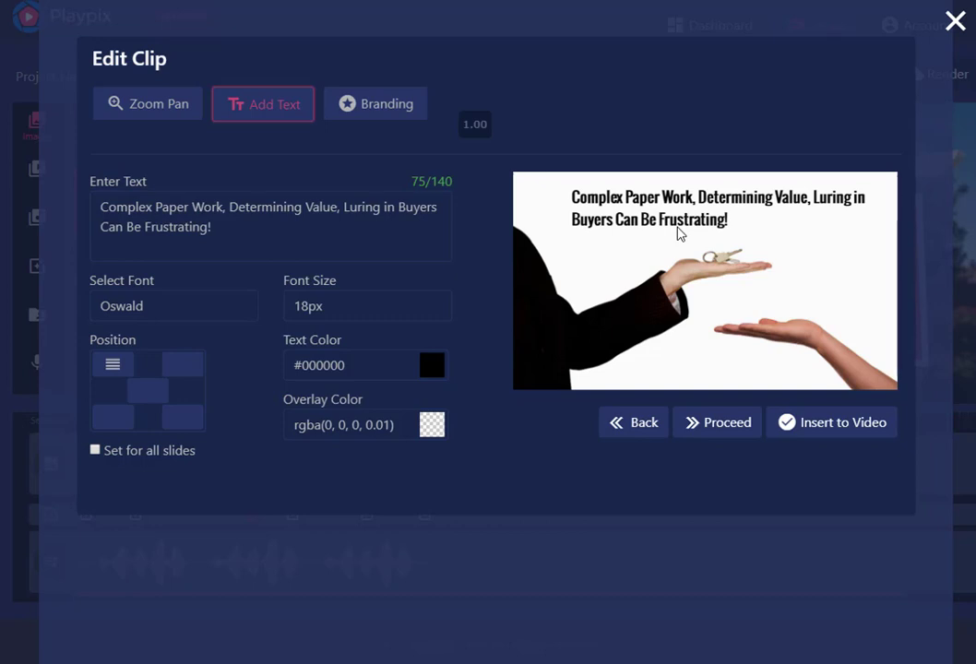
# Set the caption's font size to 20px and move it right, into the white area above the hands
pyautogui.click(351, 311)
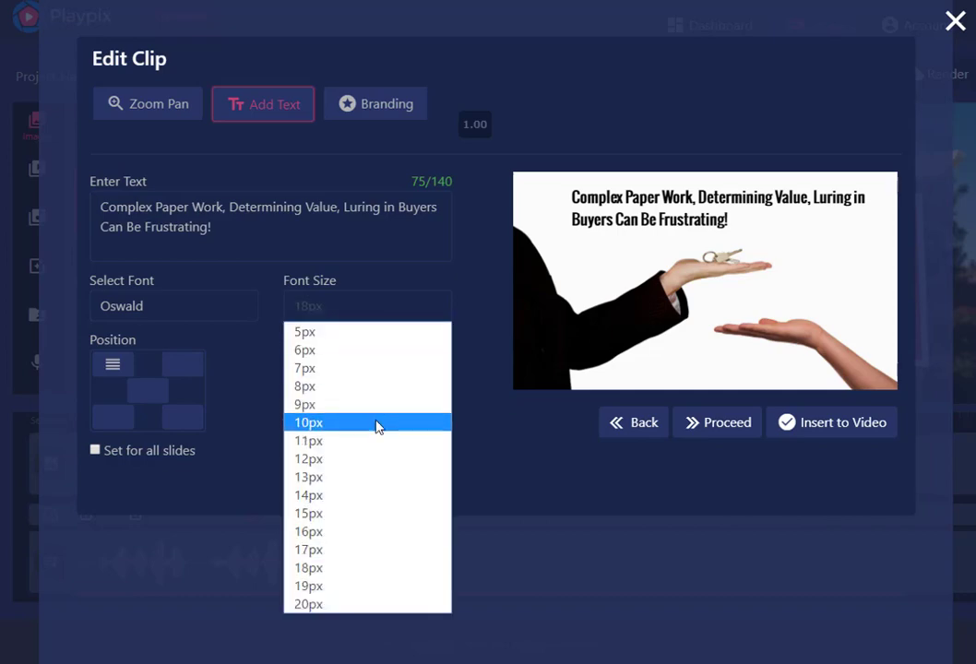
pyautogui.click(360, 605)
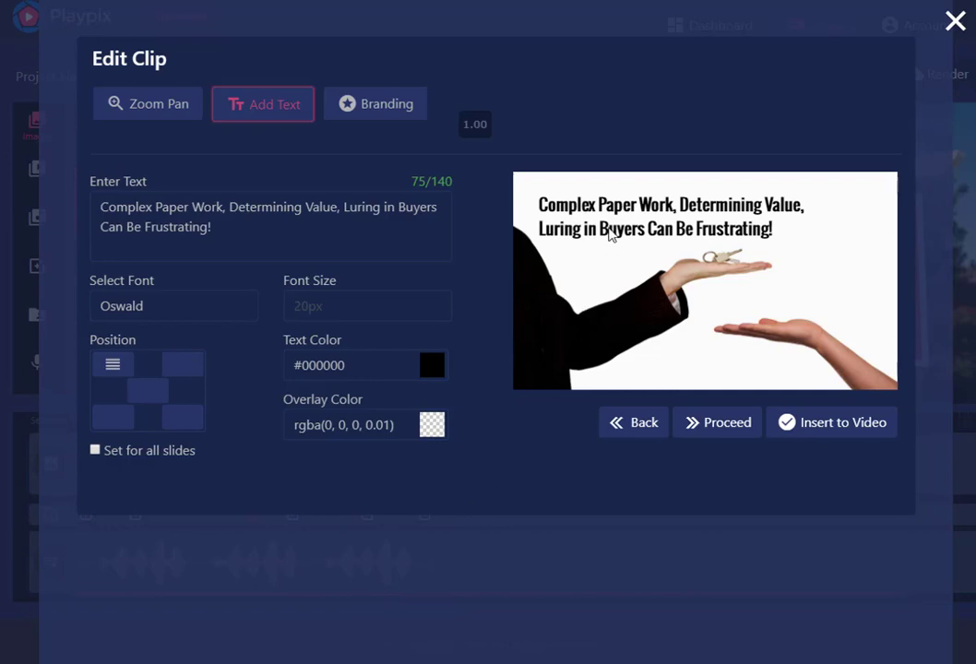
pyautogui.moveTo(609, 233); pyautogui.dragTo(655, 221)
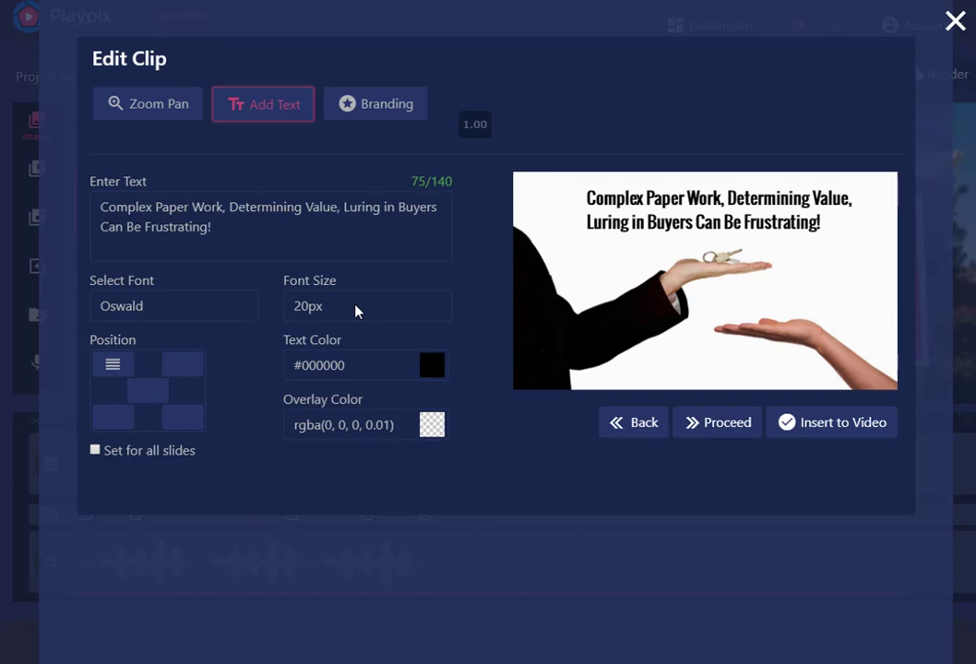
# Change the caption's text color to the orange shade #cc5d23
pyautogui.click(432, 367)
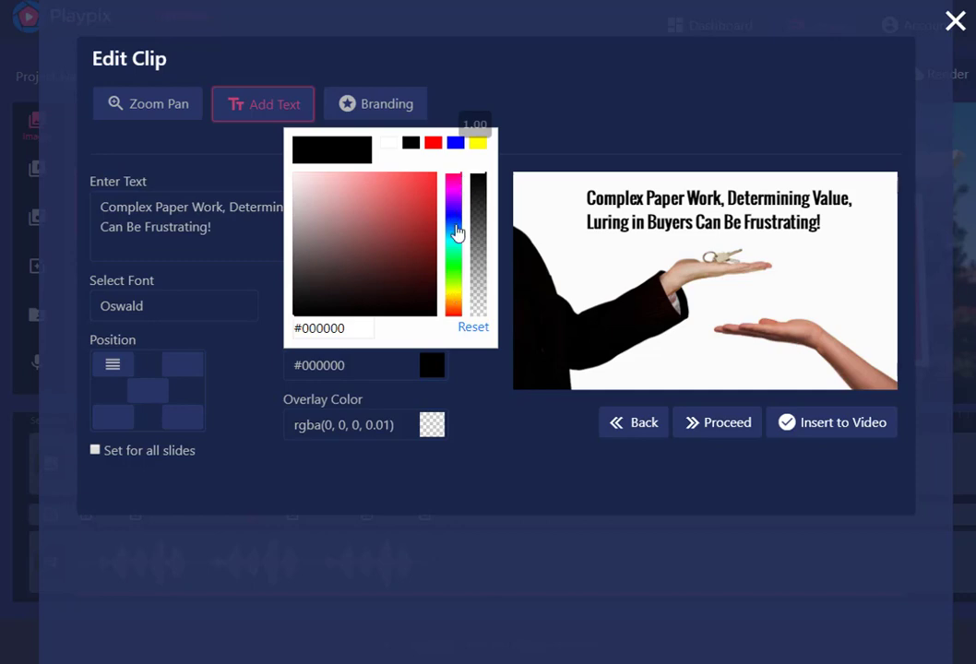
pyautogui.moveTo(458, 234); pyautogui.dragTo(458, 309)
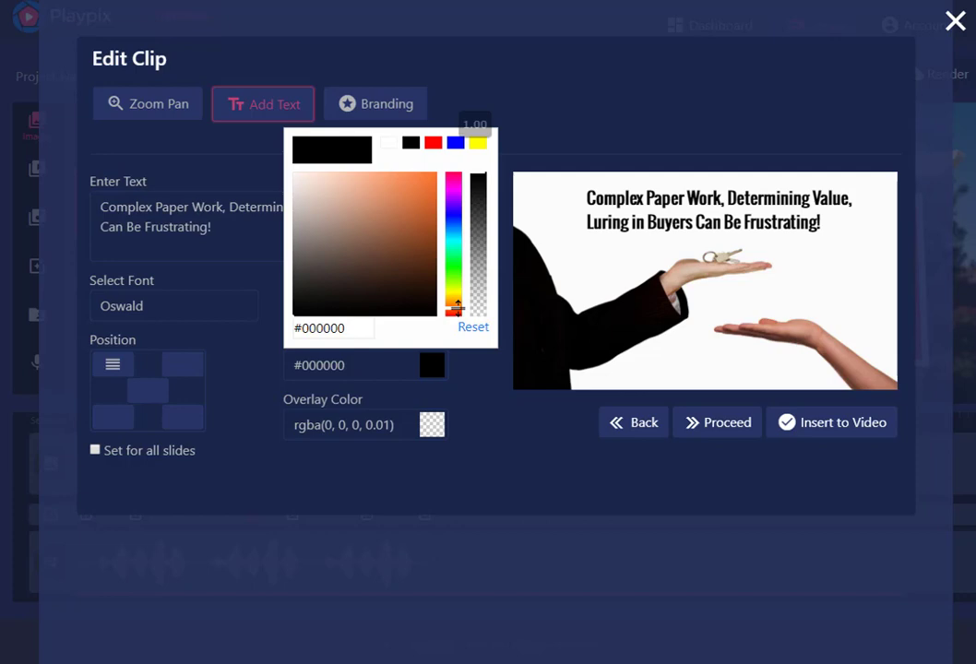
pyautogui.click(413, 205)
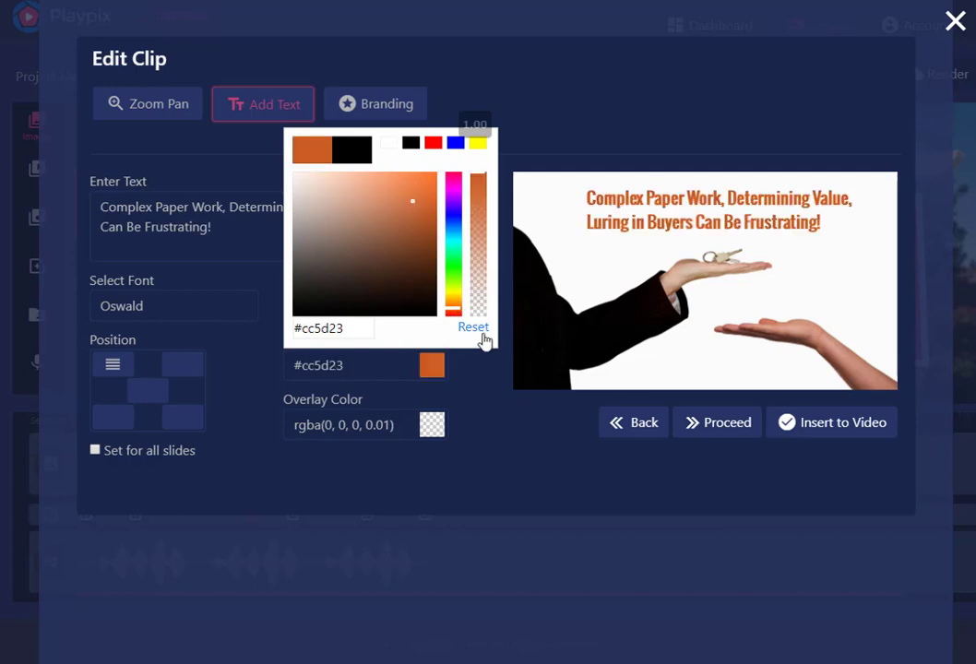
pyautogui.click(477, 387)
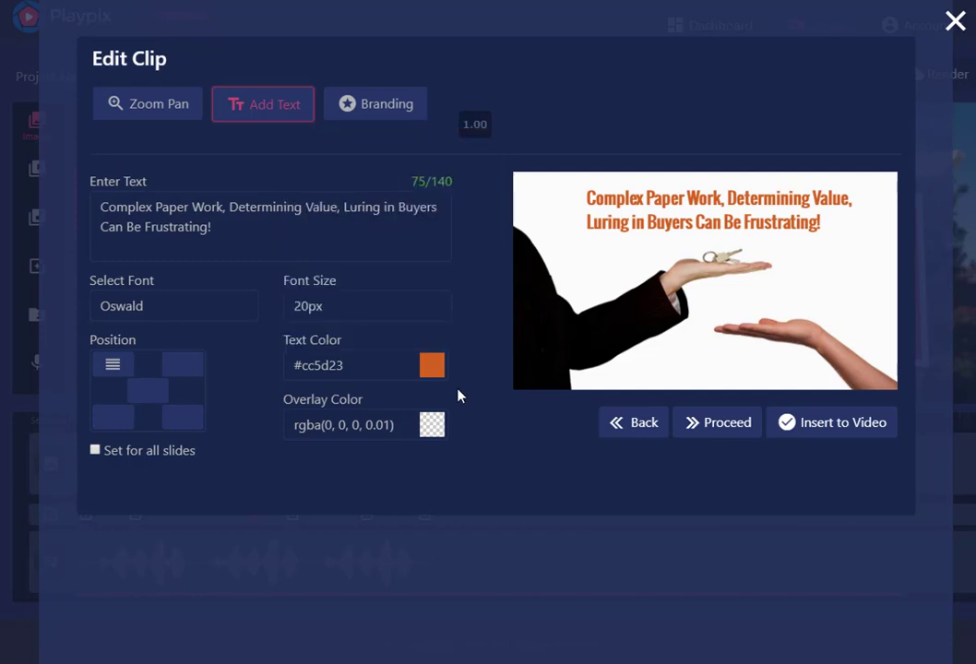
# Try a light red overlay on the clip, and settle on yellow at low opacity, rgba(255, 255, 0, 0.13)
pyautogui.click(432, 427)
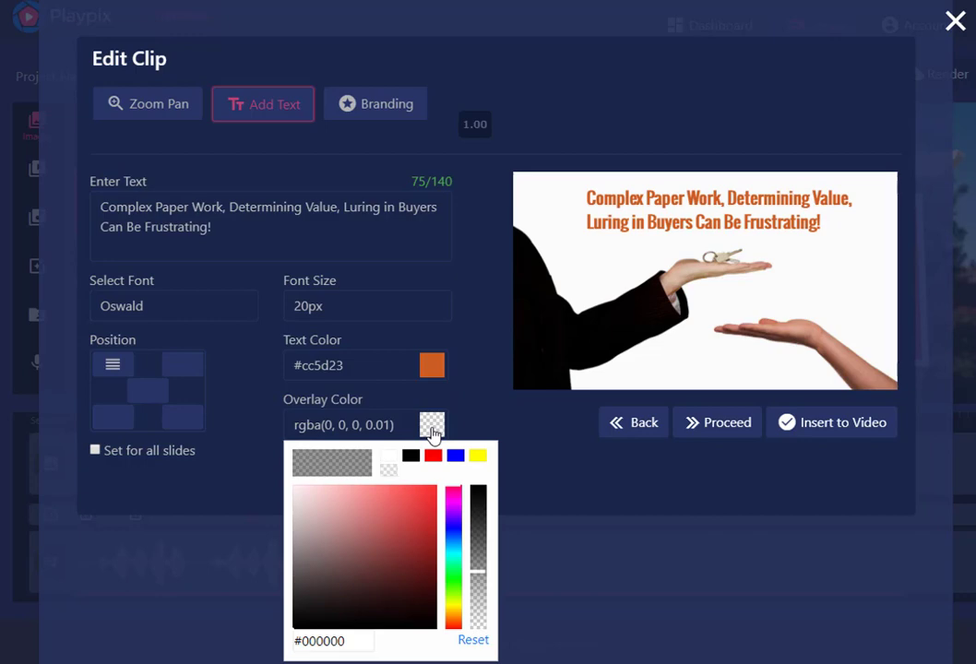
pyautogui.click(382, 498)
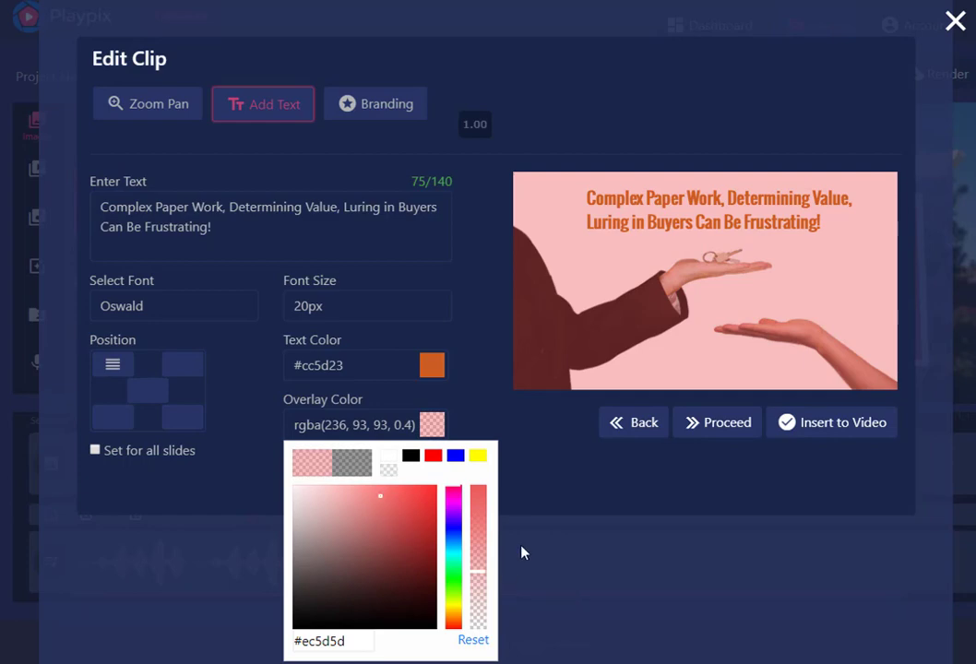
pyautogui.click(479, 457)
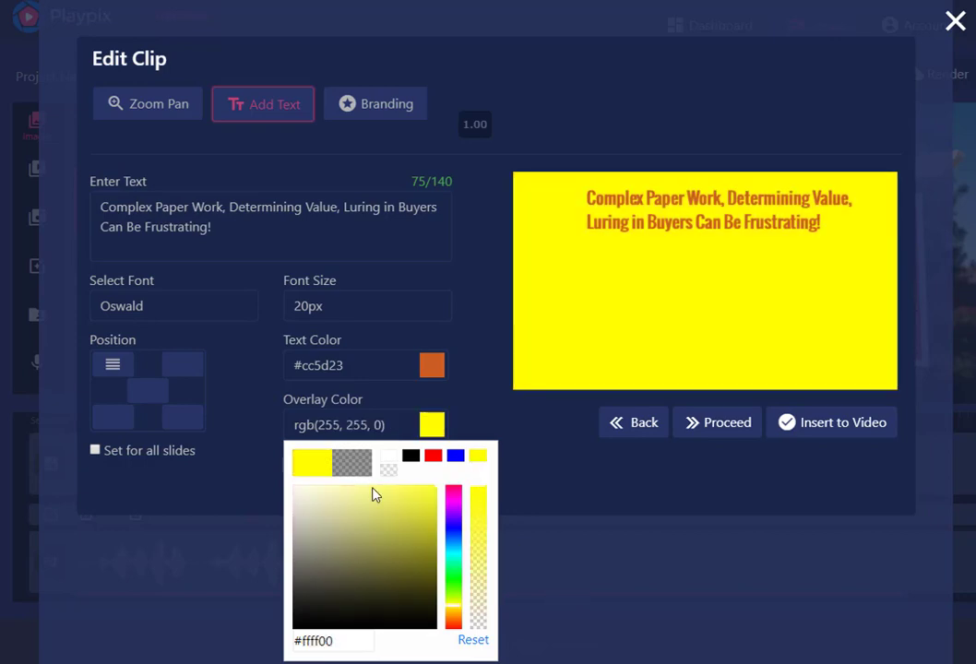
pyautogui.moveTo(480, 488); pyautogui.dragTo(489, 613)
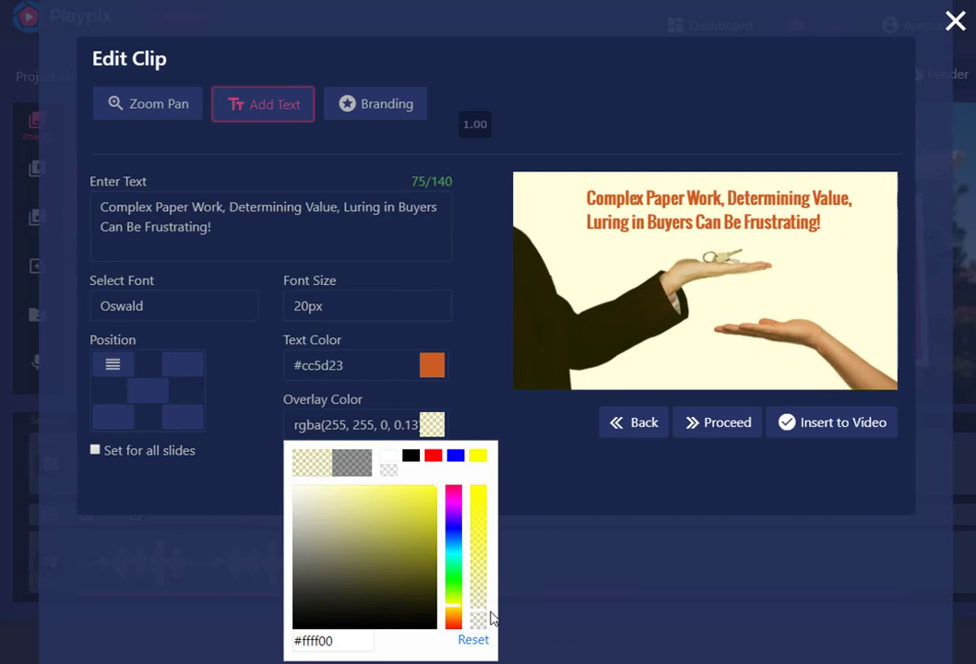
pyautogui.click(571, 569)
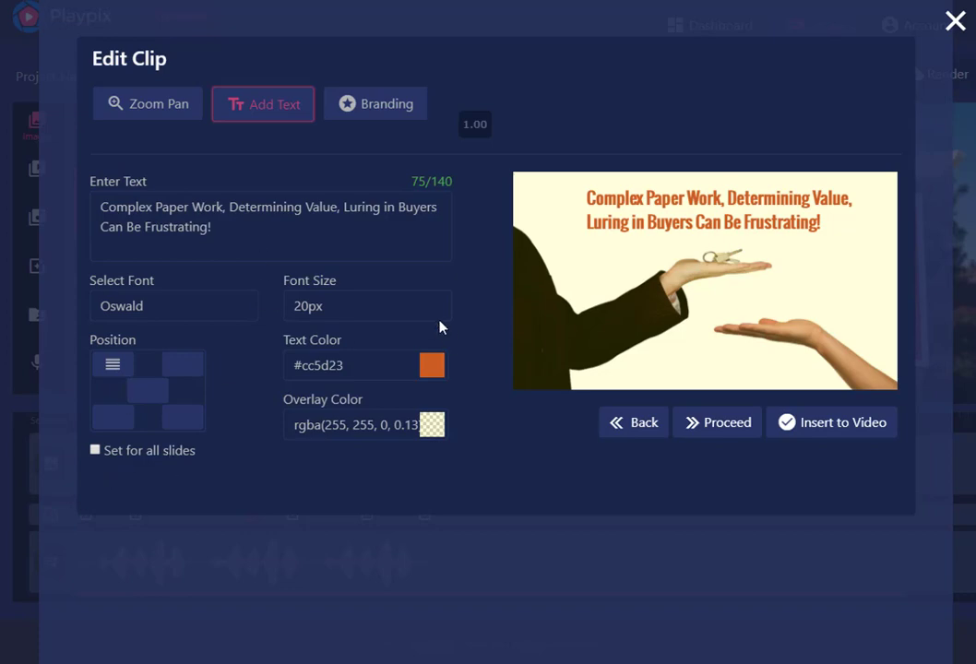
# Upload PVV Logo 400.png as the second clip's branding logo
pyautogui.click(390, 111)
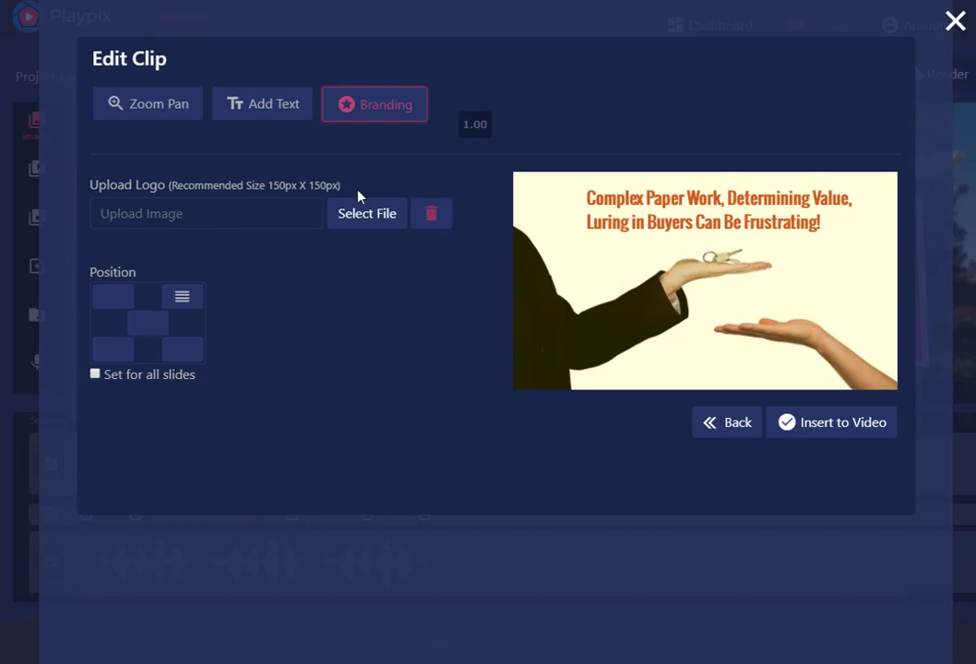
pyautogui.click(349, 215)
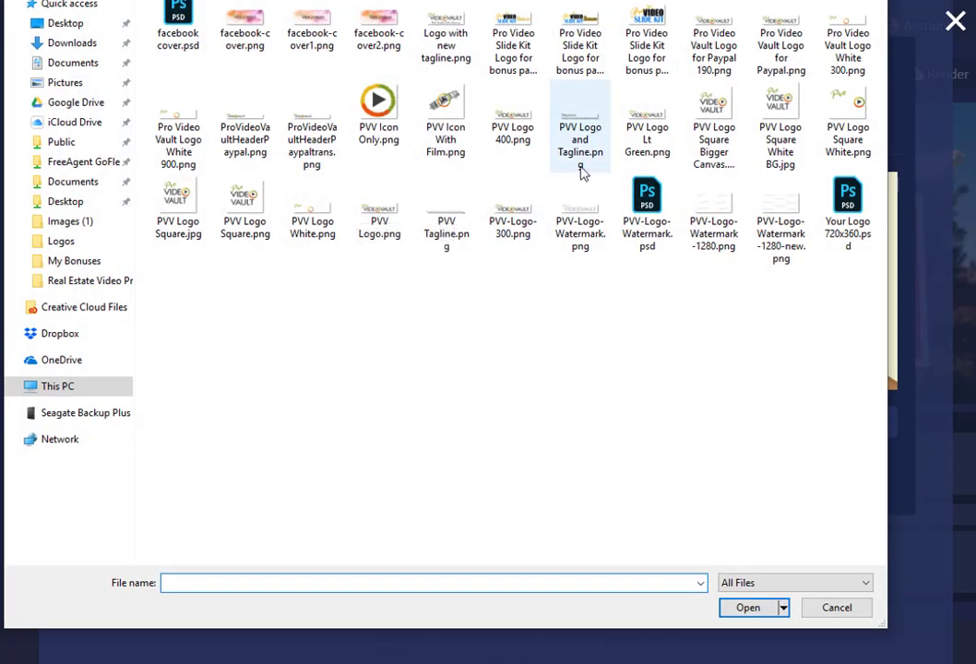
pyautogui.click(512, 124)
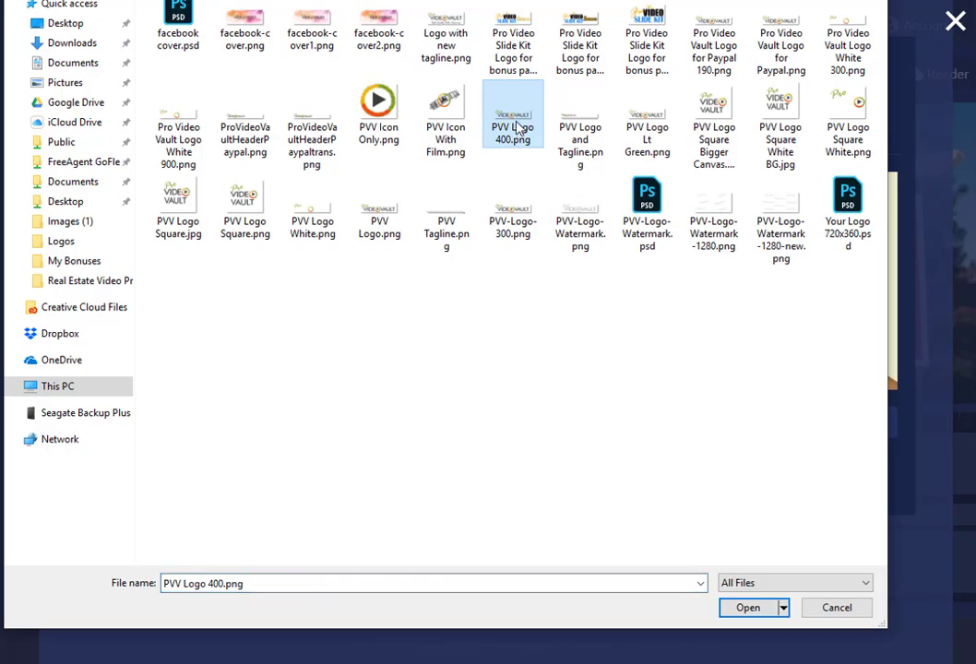
pyautogui.click(737, 613)
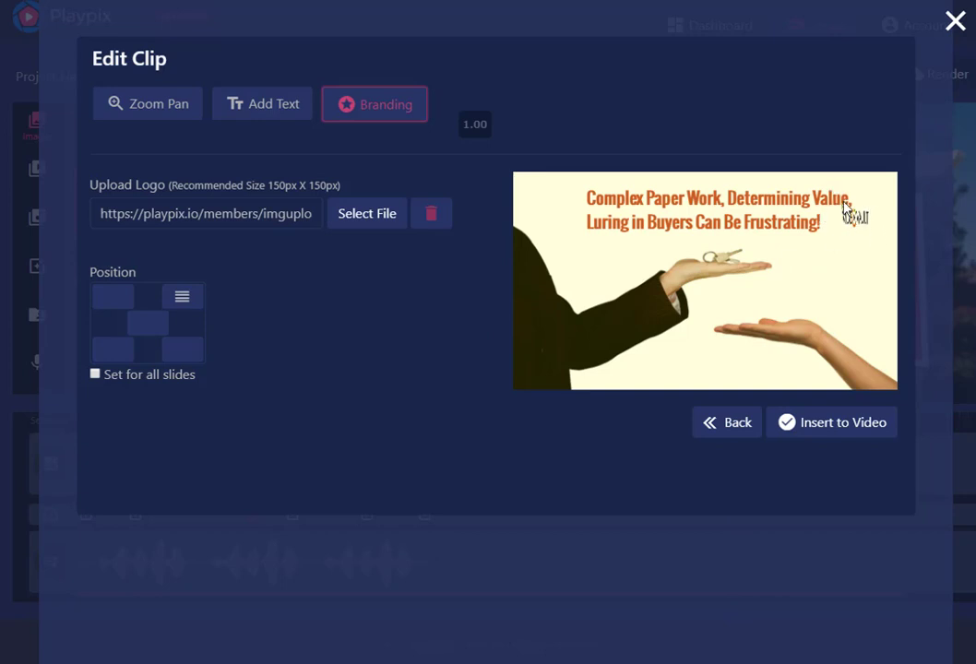
# Try moving the logo down in the frame, test its lower-right placement and return it to the upper-right corner
pyautogui.moveTo(856, 235); pyautogui.dragTo(836, 265)
pyautogui.click(183, 350)
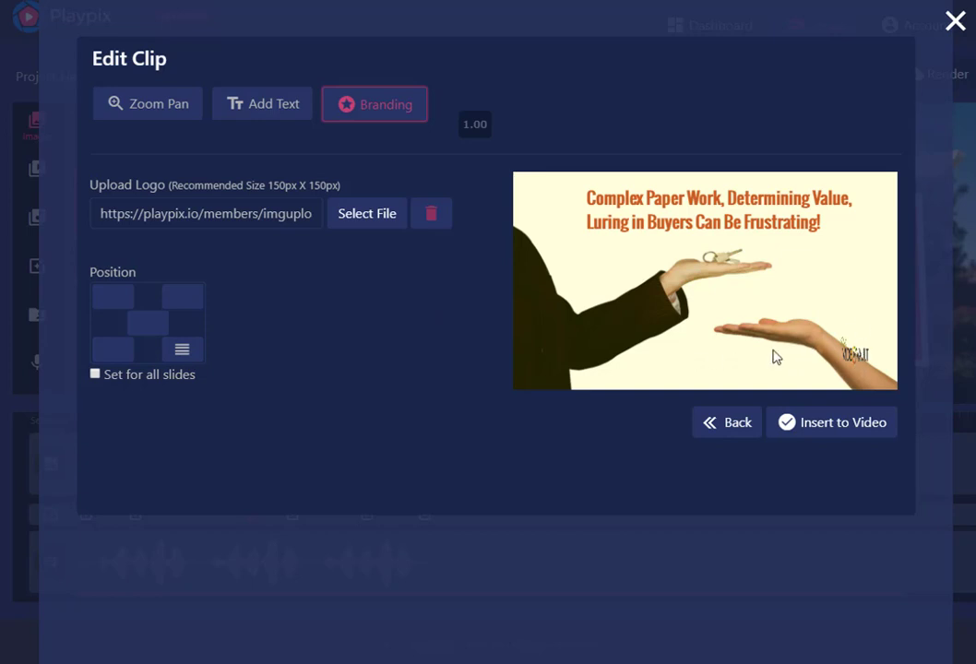
pyautogui.click(183, 297)
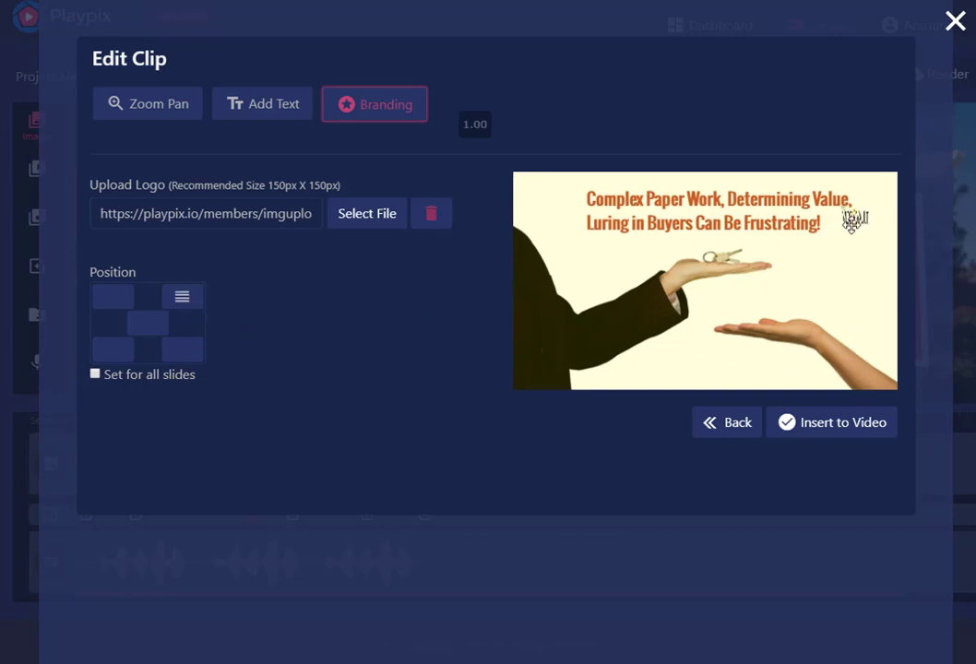
# Replace the clip's branding logo with PVV Logo Square.png
pyautogui.click(354, 221)
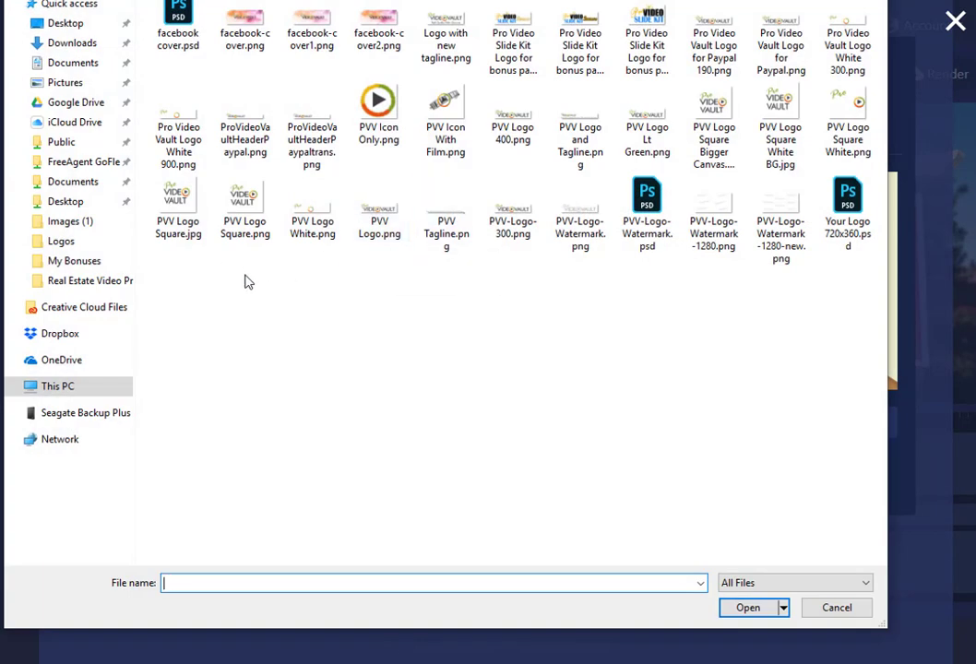
pyautogui.click(242, 198)
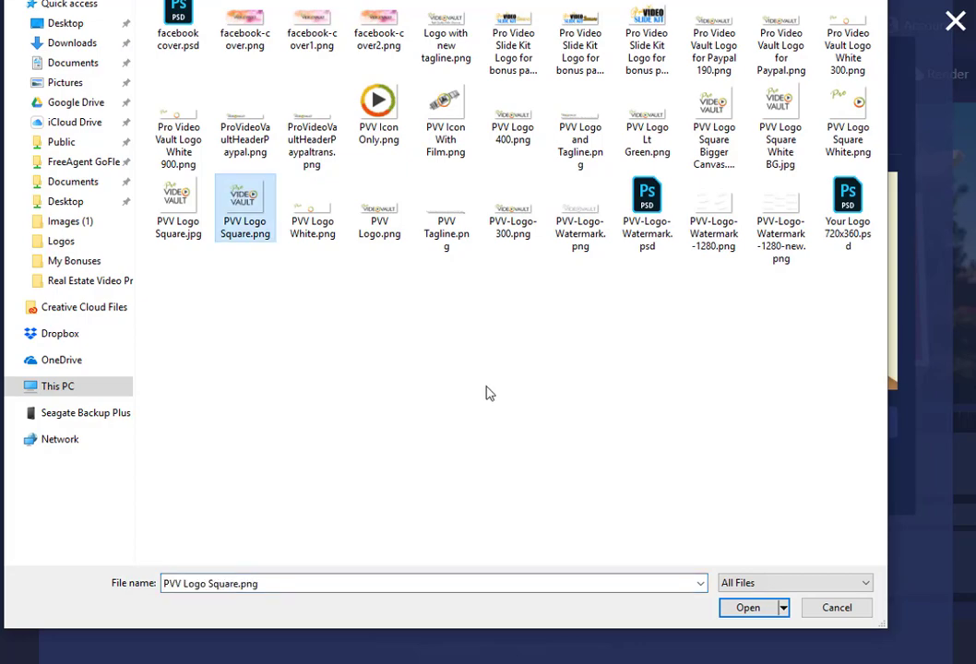
pyautogui.click(748, 607)
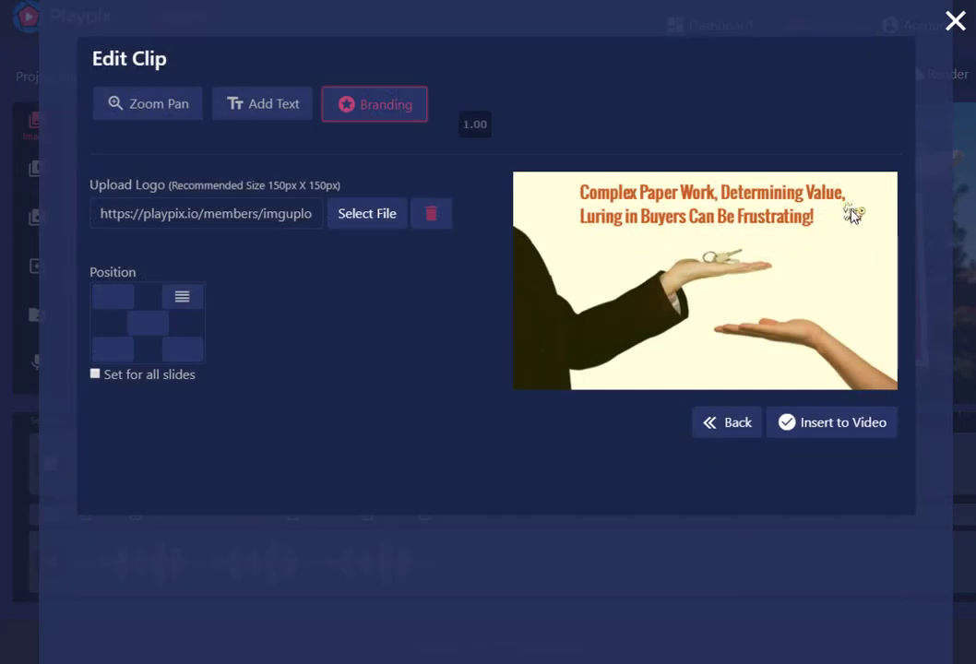
# Test other placements for the square logo, return it to the upper-right corner and insert the edited clip into the video
pyautogui.moveTo(860, 223); pyautogui.dragTo(850, 246)
pyautogui.click(189, 355)
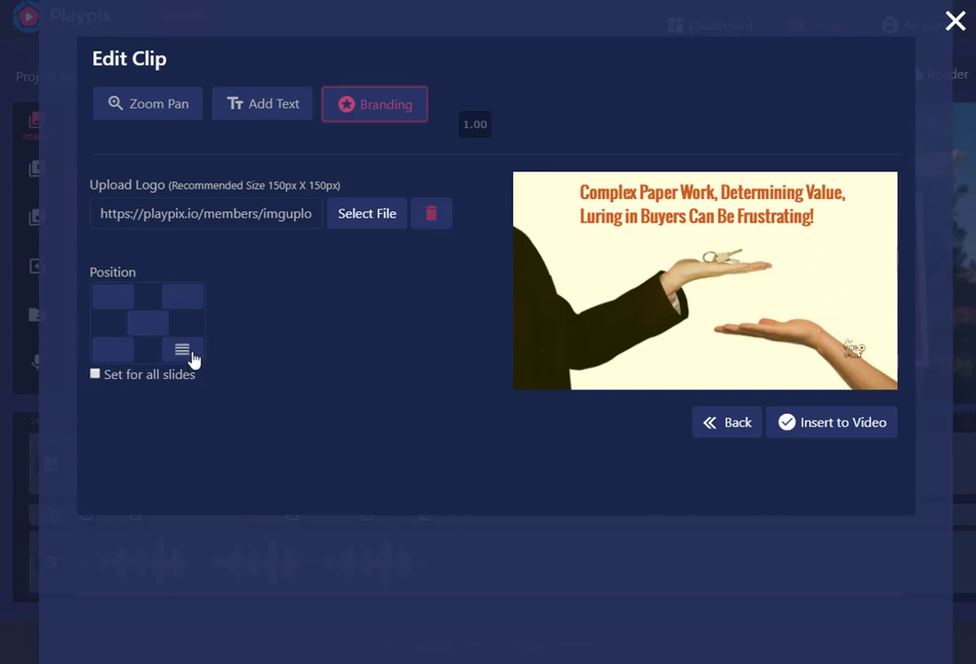
pyautogui.click(136, 323)
pyautogui.click(182, 297)
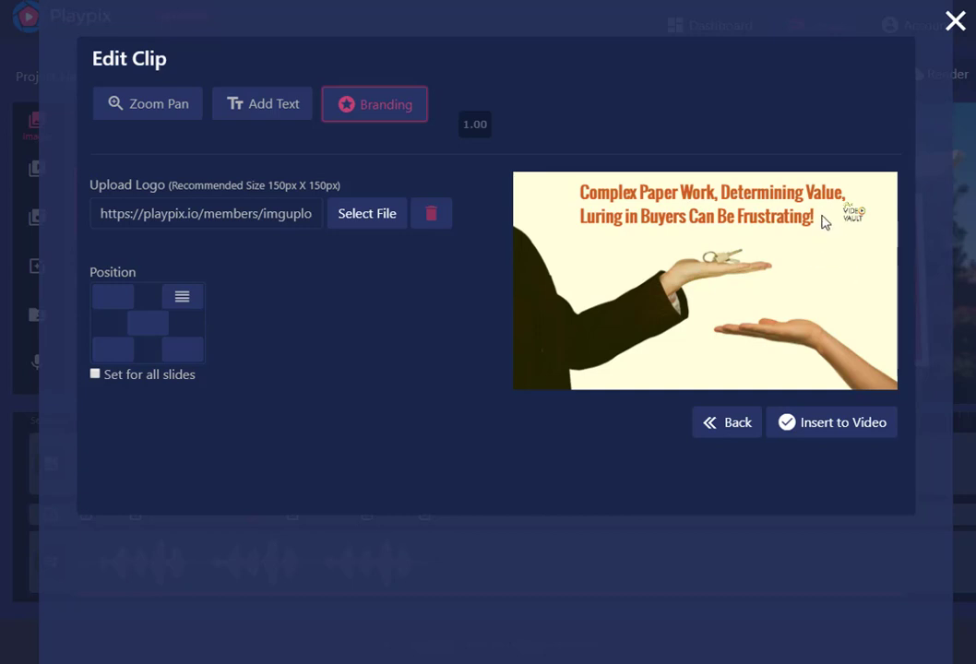
pyautogui.click(817, 427)
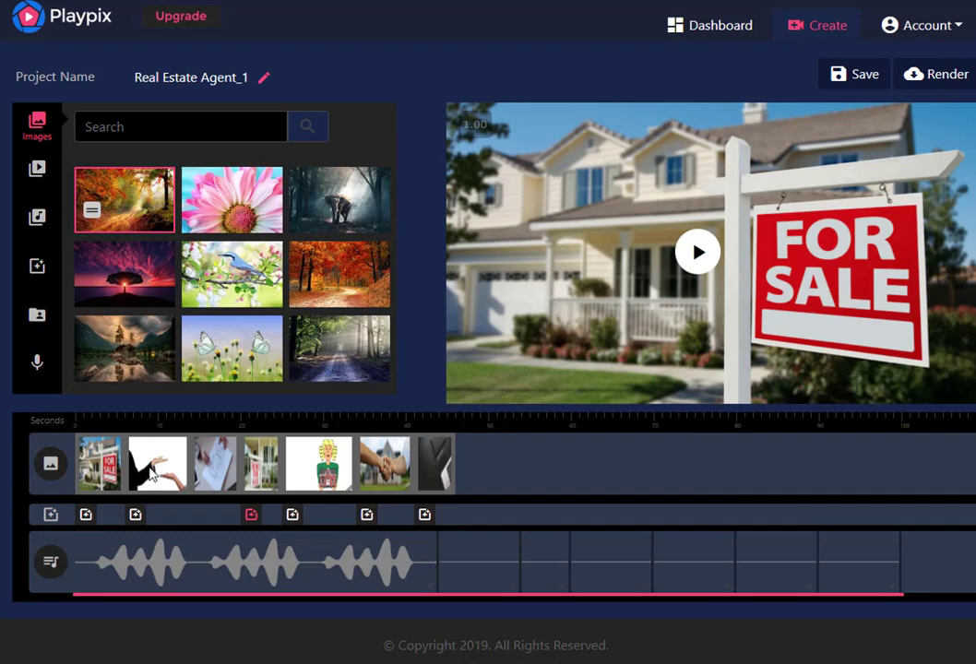
# Enlarge the second clip's square branding logo and move it to the lower middle of the frame
pyautogui.moveTo(153, 473)
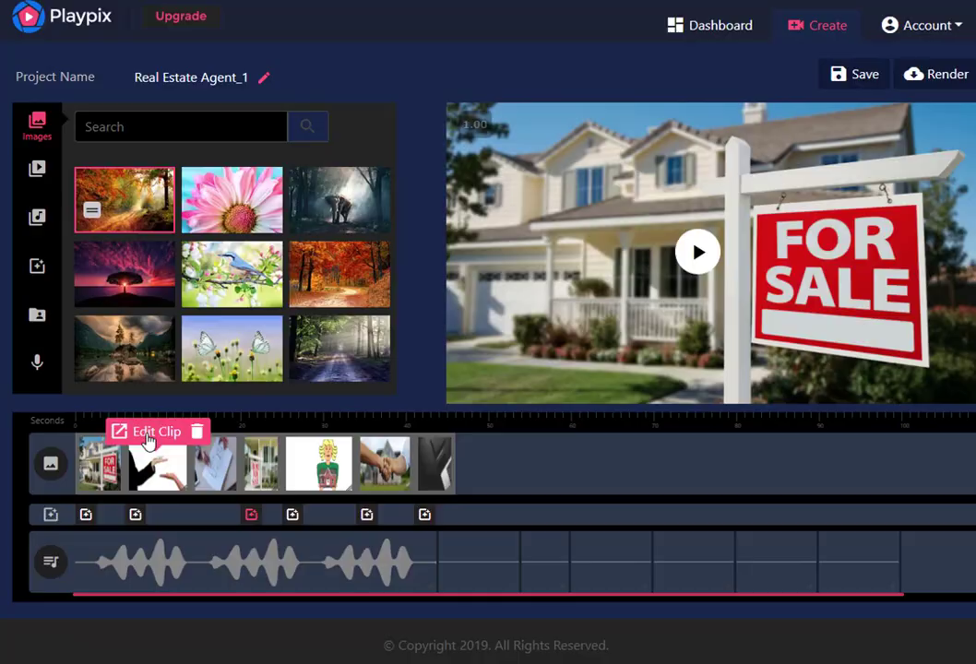
pyautogui.click(148, 440)
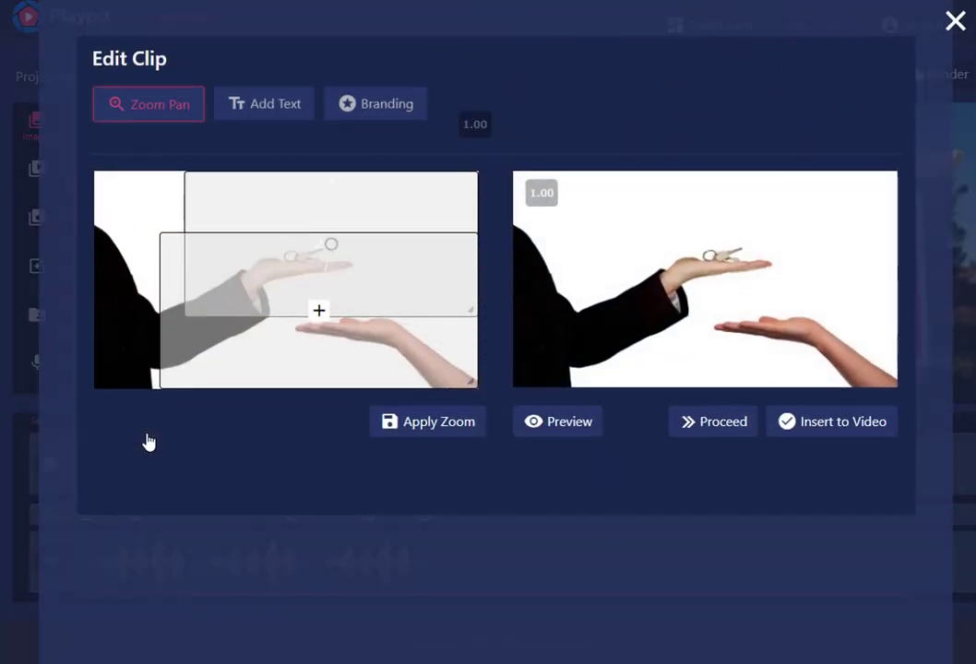
pyautogui.click(375, 109)
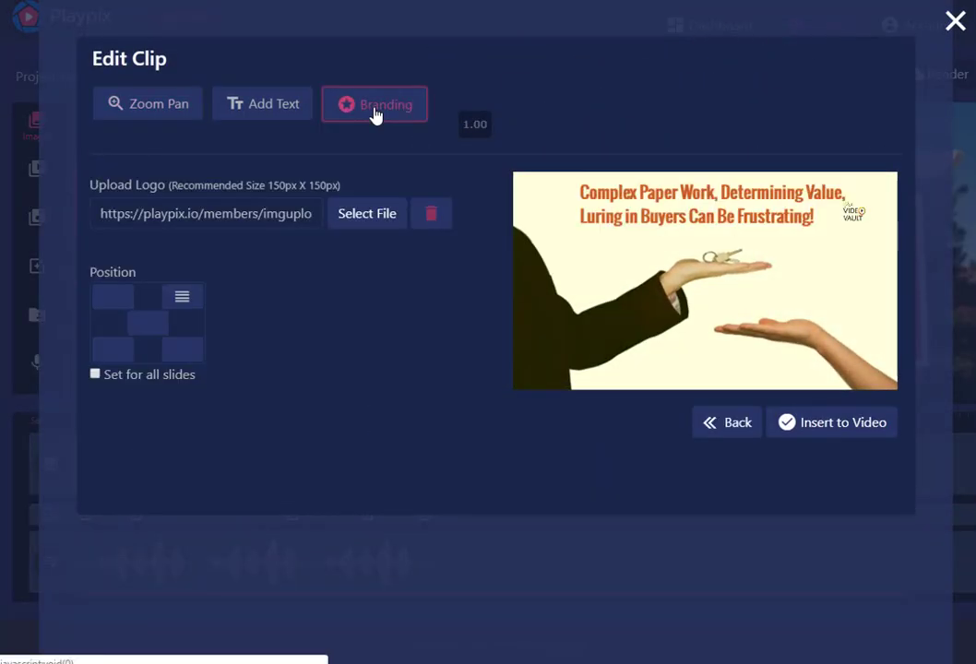
pyautogui.click(854, 214)
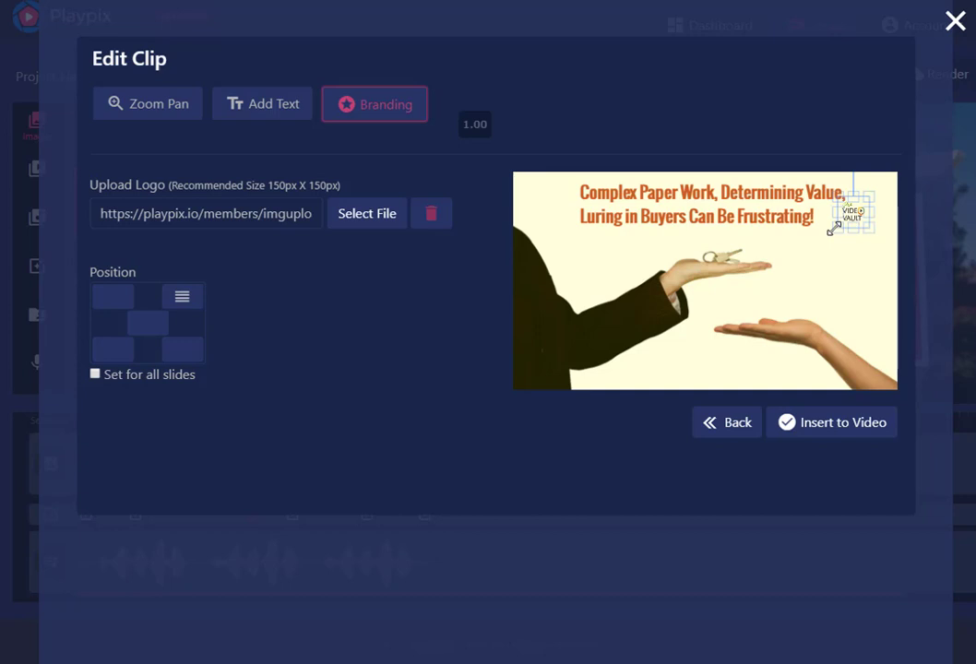
pyautogui.moveTo(847, 228); pyautogui.dragTo(846, 277)
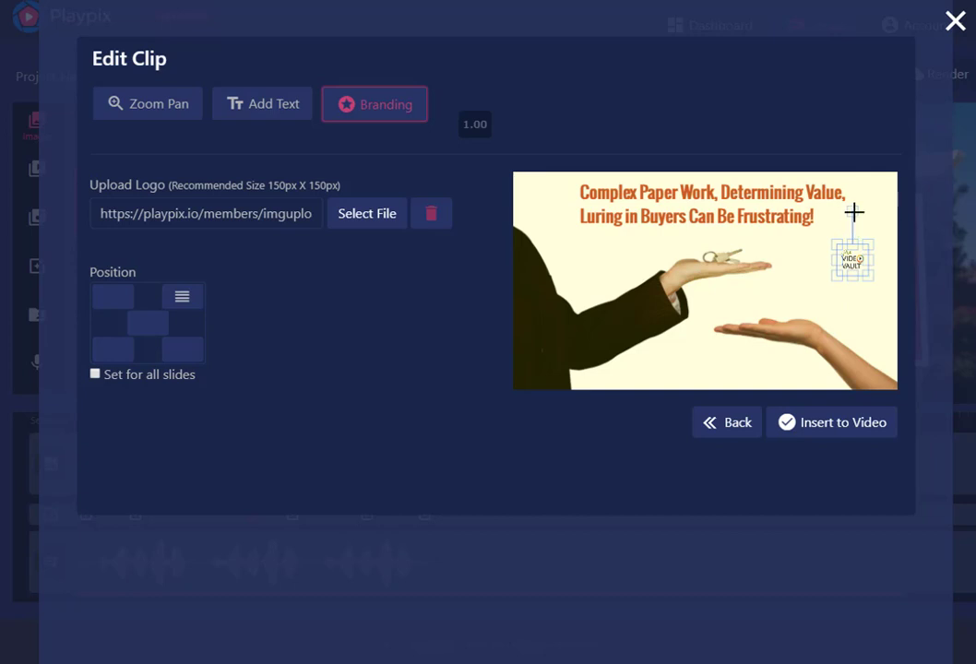
pyautogui.moveTo(834, 274); pyautogui.dragTo(812, 305)
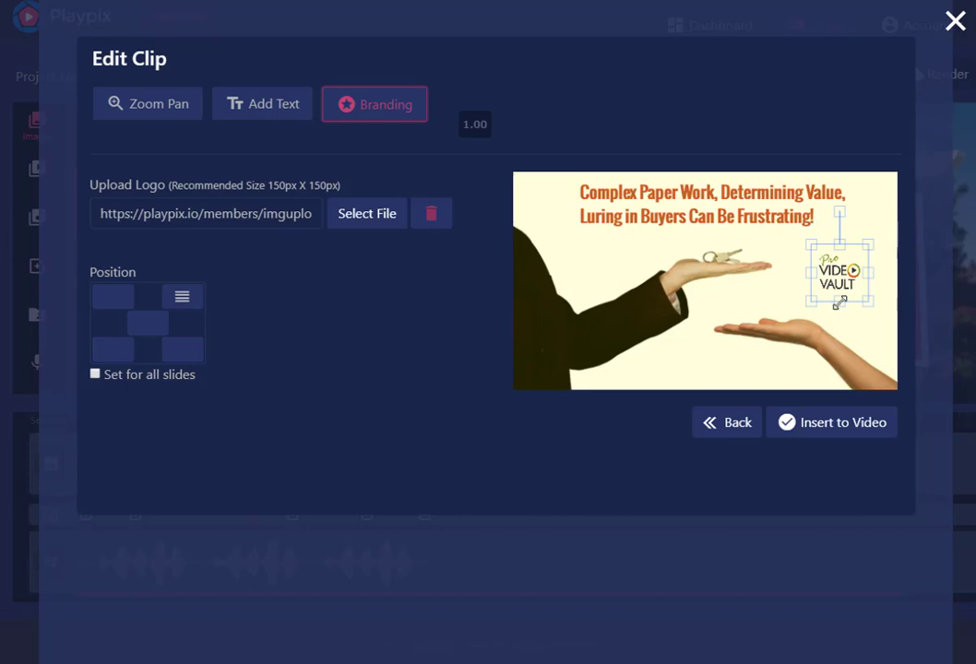
pyautogui.moveTo(834, 273); pyautogui.dragTo(699, 352)
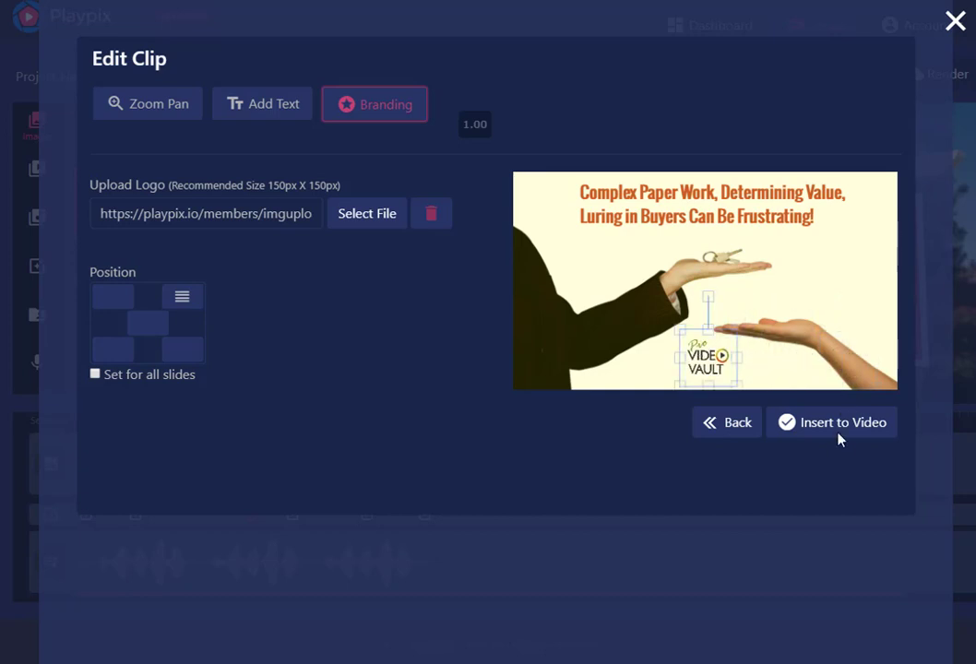
# Apply the branding logo to all slides and insert the edited second clip into the video
pyautogui.click(96, 374)
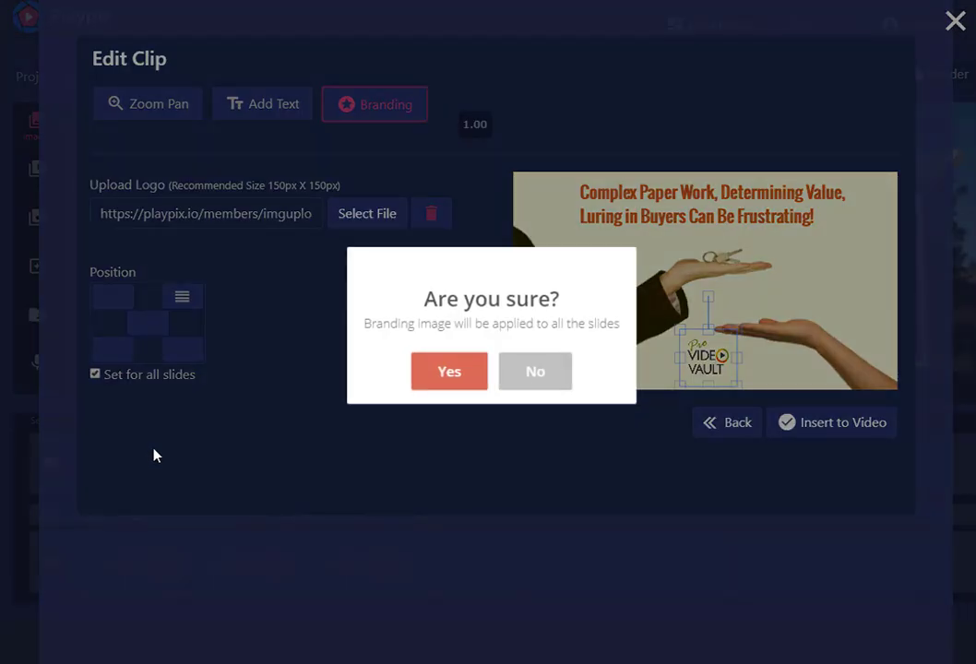
pyautogui.click(436, 370)
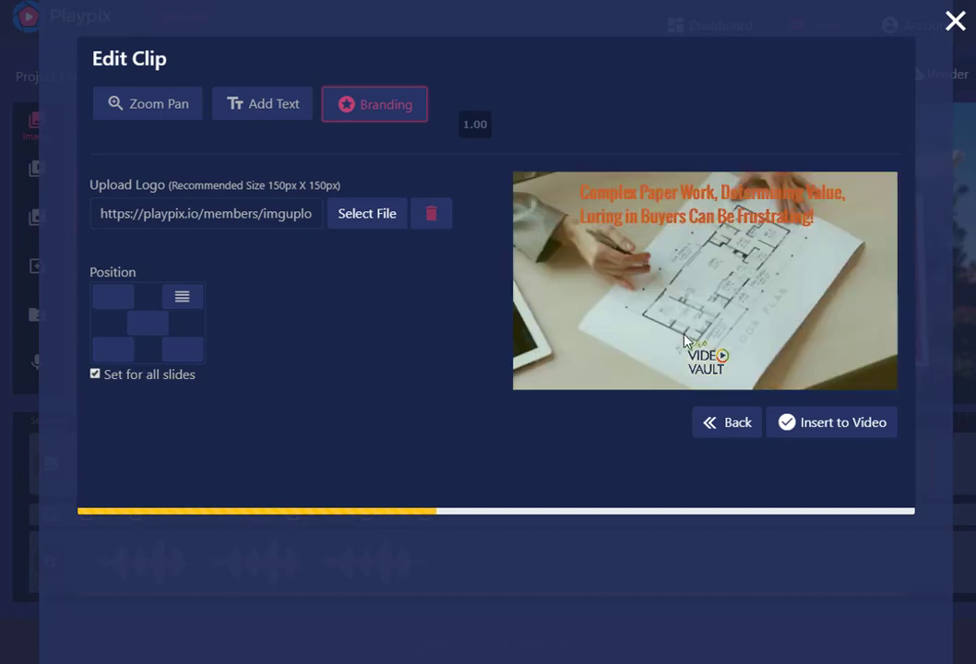
pyautogui.click(816, 426)
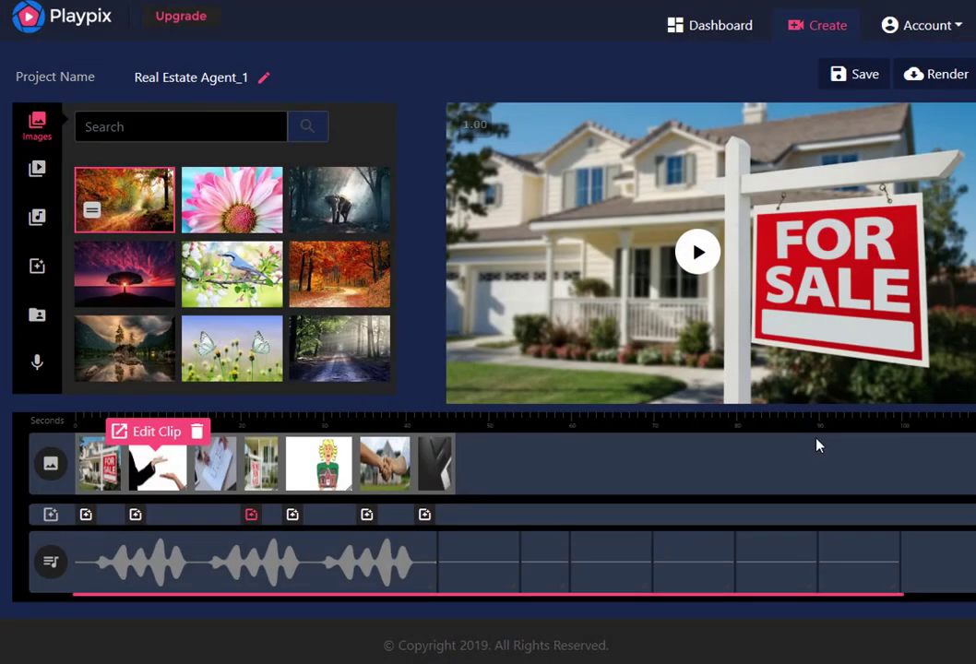
# Search the video library for "dog" and add the puppy-on-the-beach footage at the end of the timeline
pyautogui.click(38, 173)
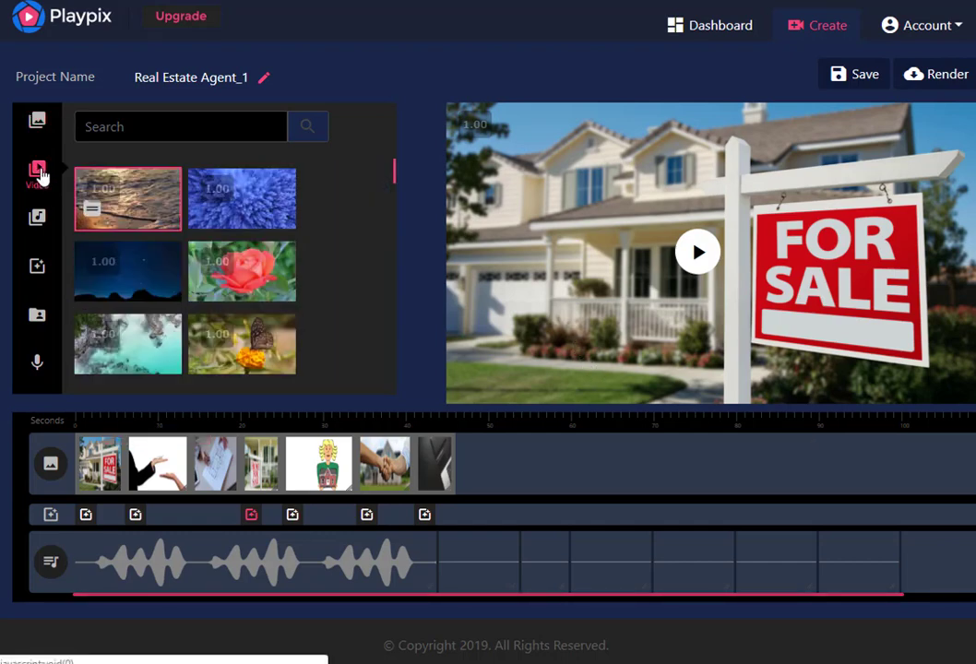
pyautogui.click(120, 127)
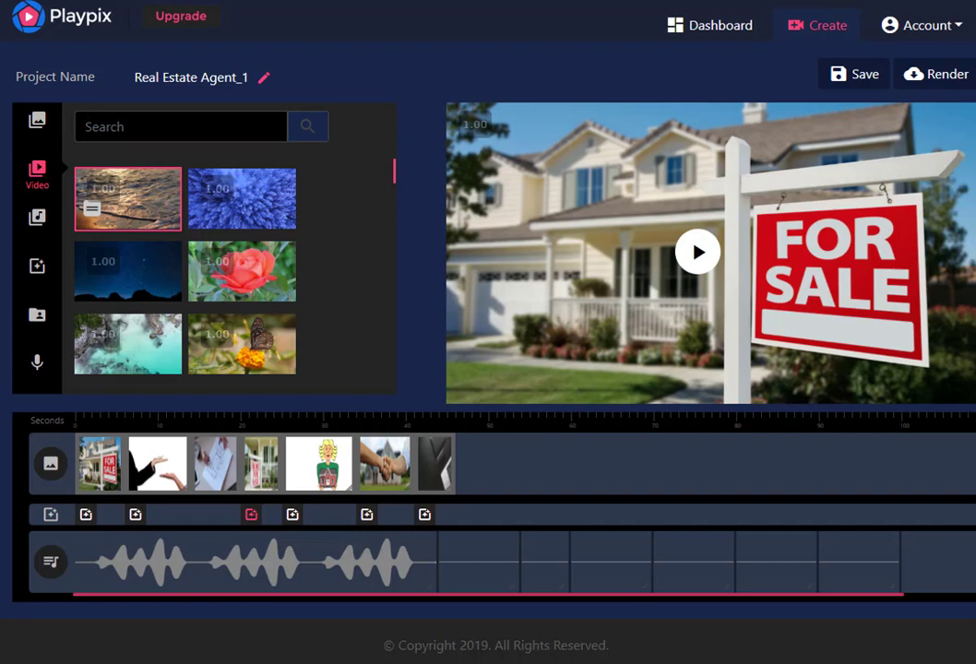
pyautogui.write('dog')
pyautogui.moveTo(130, 282)
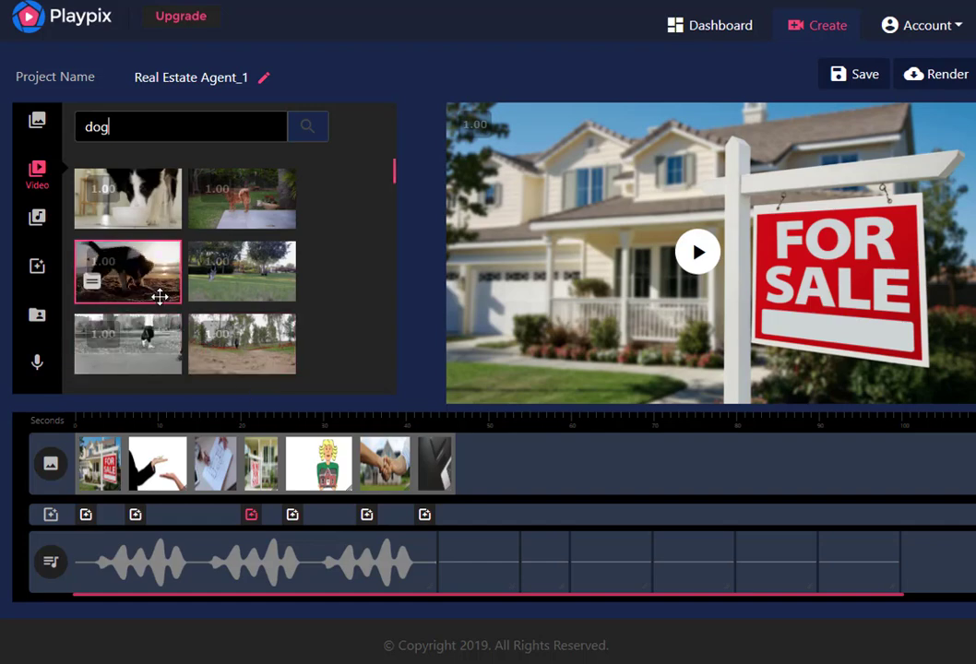
pyautogui.moveTo(97, 284); pyautogui.dragTo(595, 450)
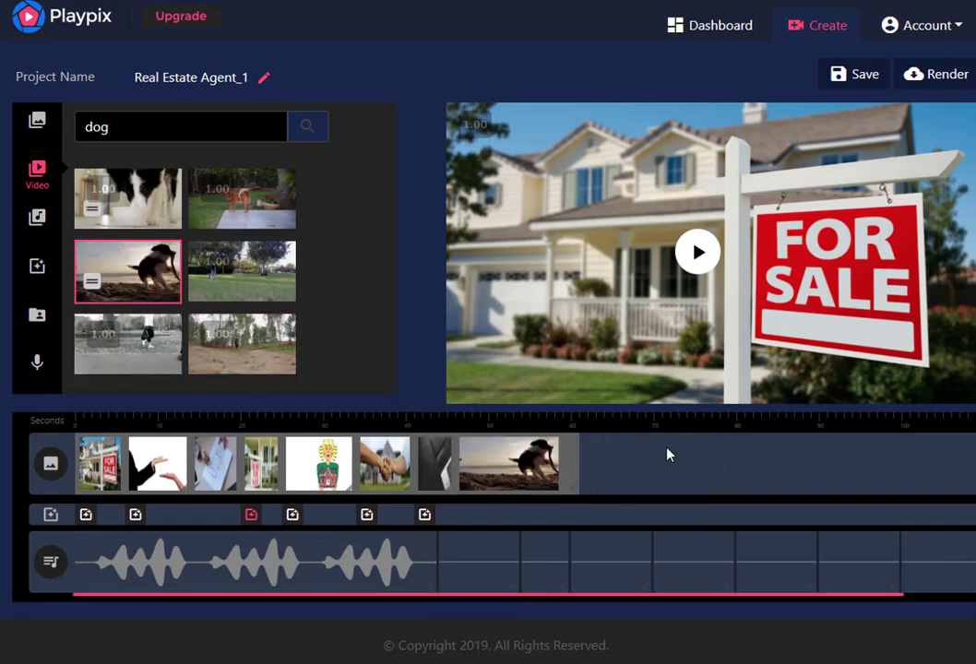
# Open the dog clip for editing, play part of it and move its playback position to 00:03
pyautogui.click(514, 472)
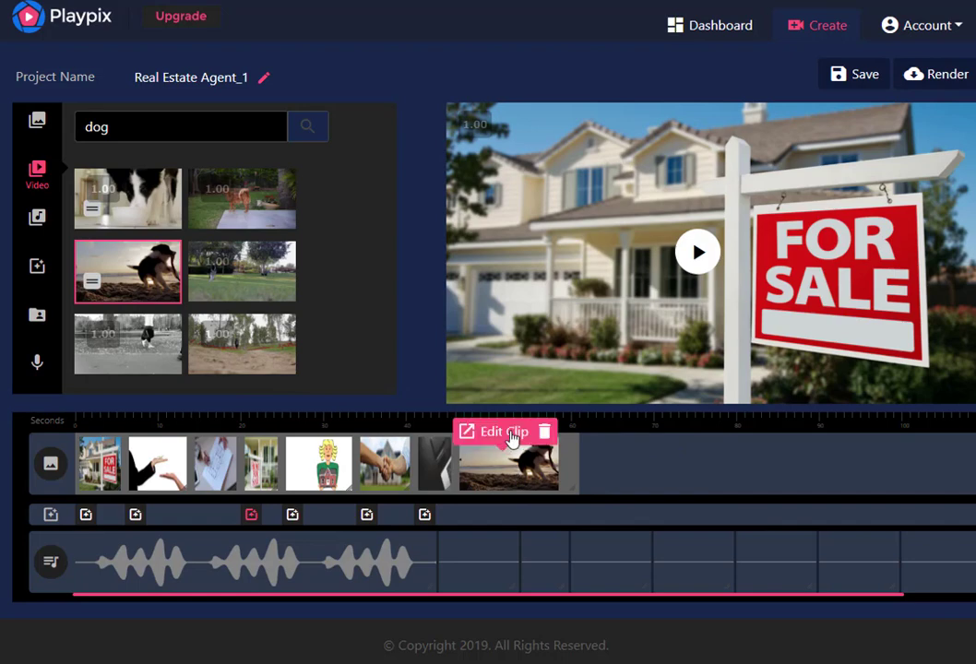
pyautogui.click(517, 436)
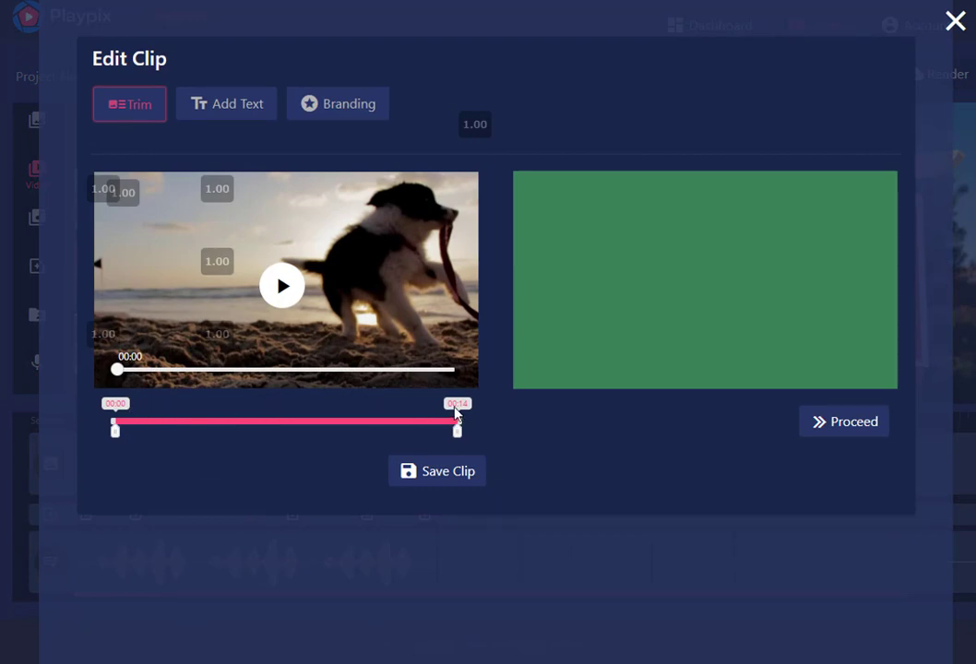
pyautogui.click(283, 290)
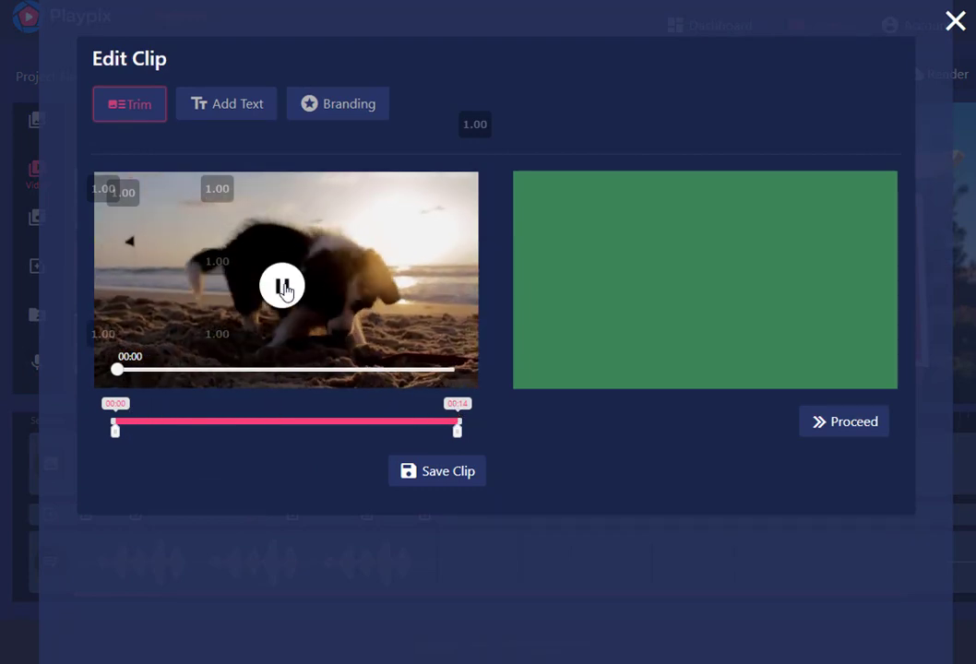
pyautogui.click(282, 290)
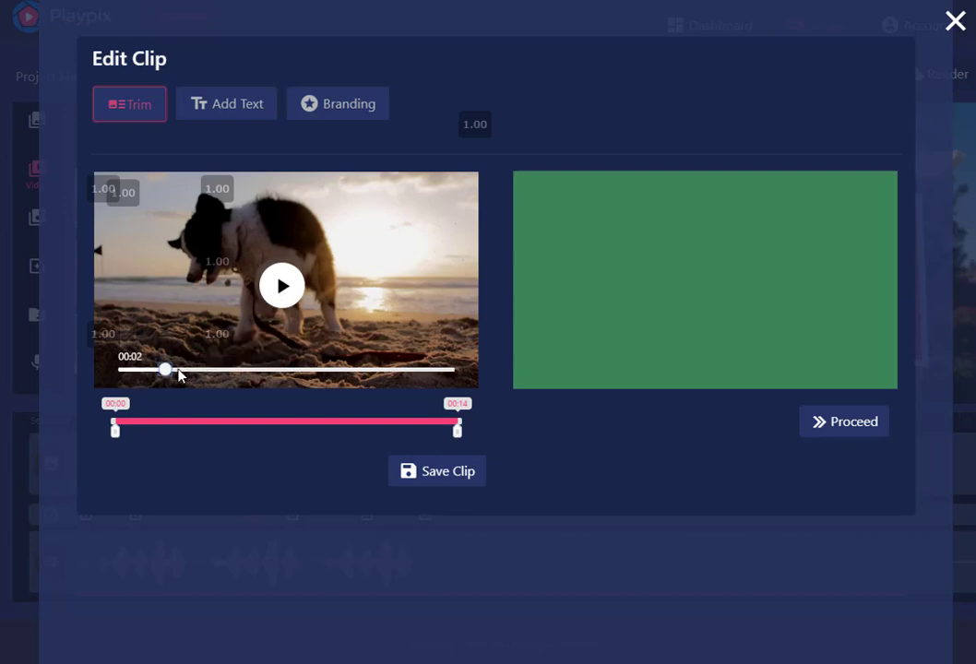
pyautogui.moveTo(181, 374); pyautogui.dragTo(203, 373)
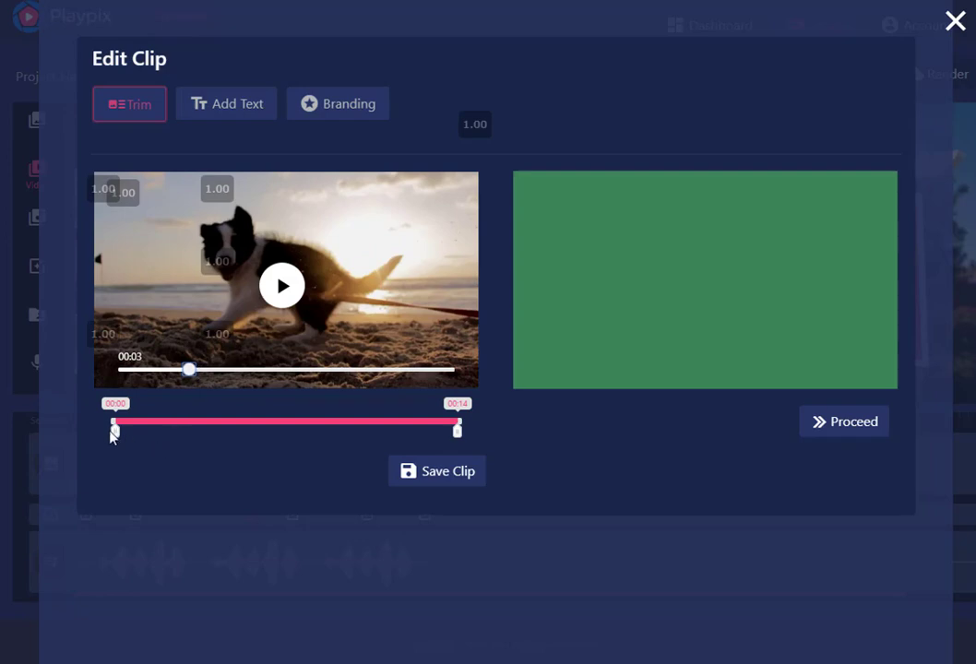
# Trim the dog clip to the range 00:03 to 00:06, save it, preview the result and accept the trimmed video
pyautogui.moveTo(115, 430); pyautogui.dragTo(195, 430)
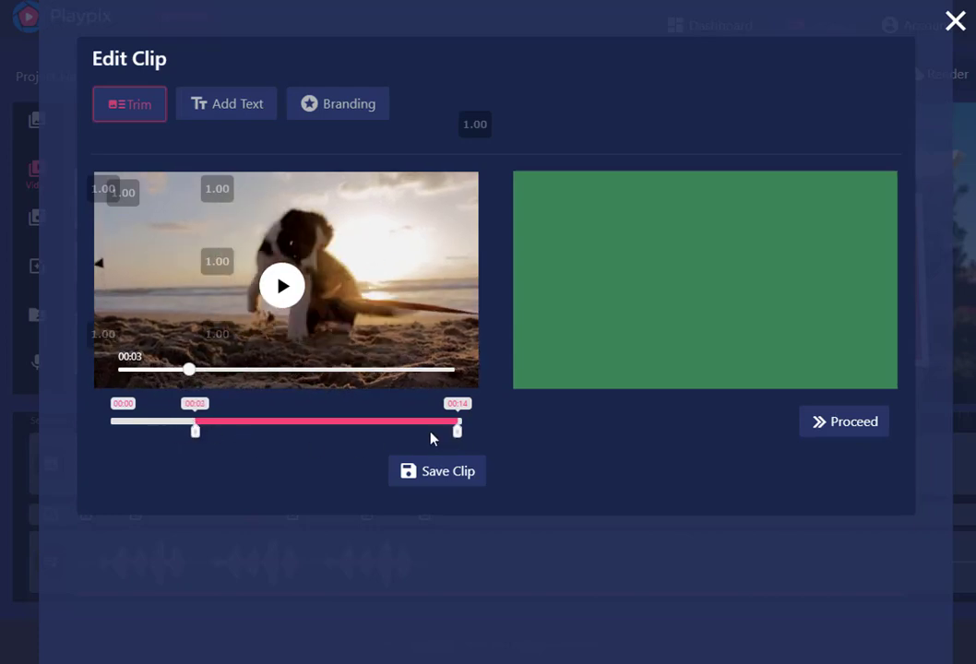
pyautogui.moveTo(457, 431); pyautogui.dragTo(265, 431)
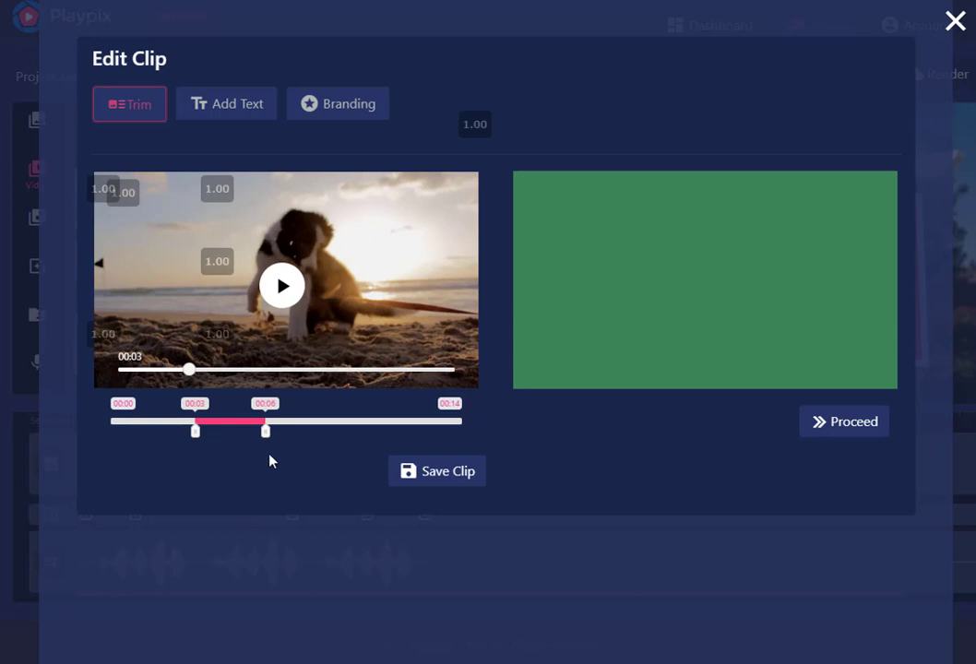
pyautogui.click(466, 471)
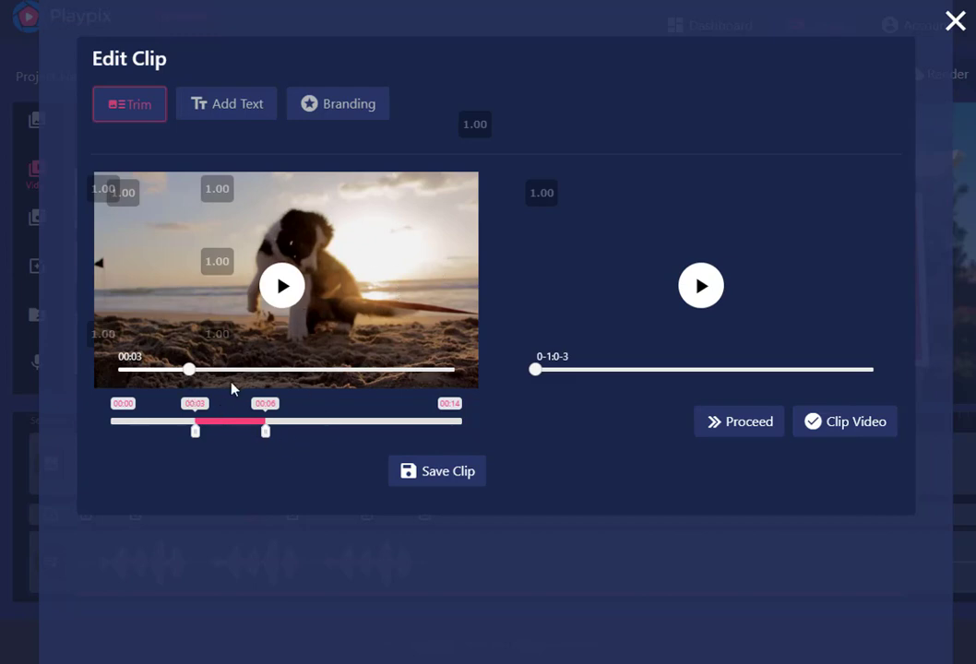
pyautogui.click(702, 290)
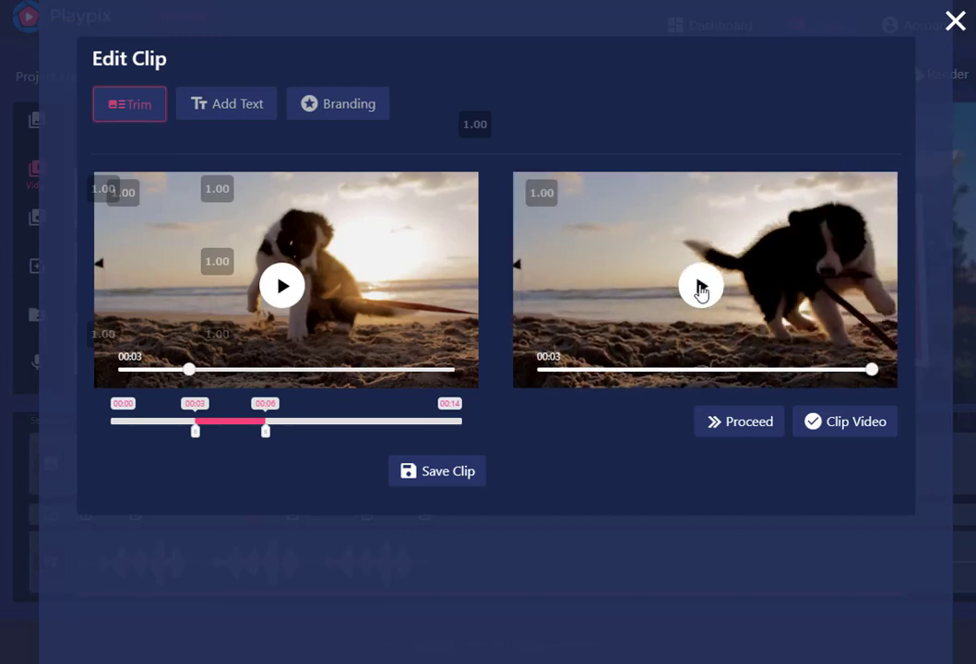
pyautogui.click(844, 423)
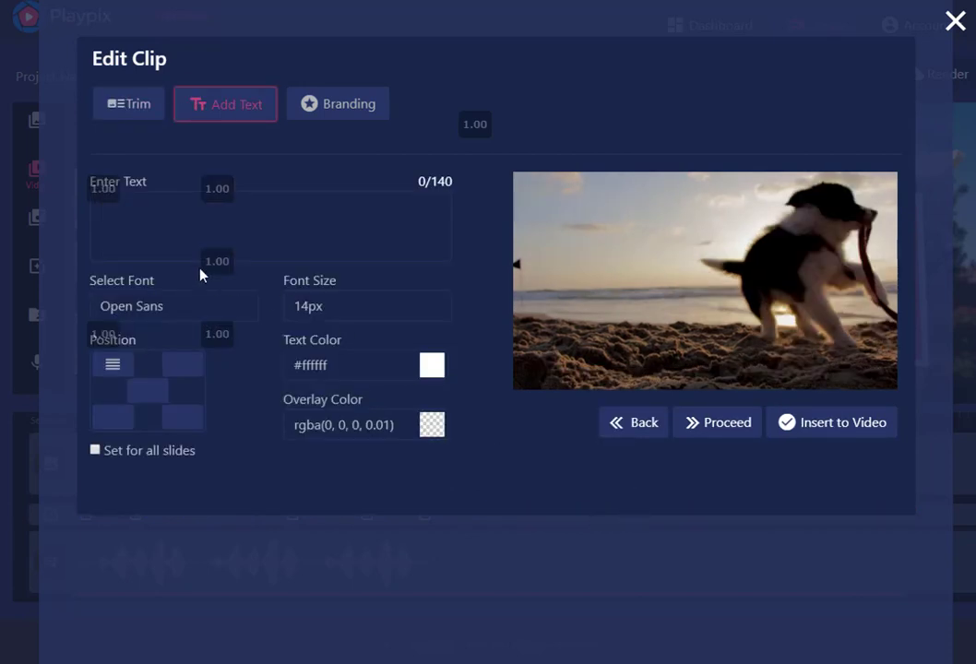
# Review the dog clip's text and branding settings and insert the trimmed clip into the video
pyautogui.click(123, 201)
pyautogui.click(347, 112)
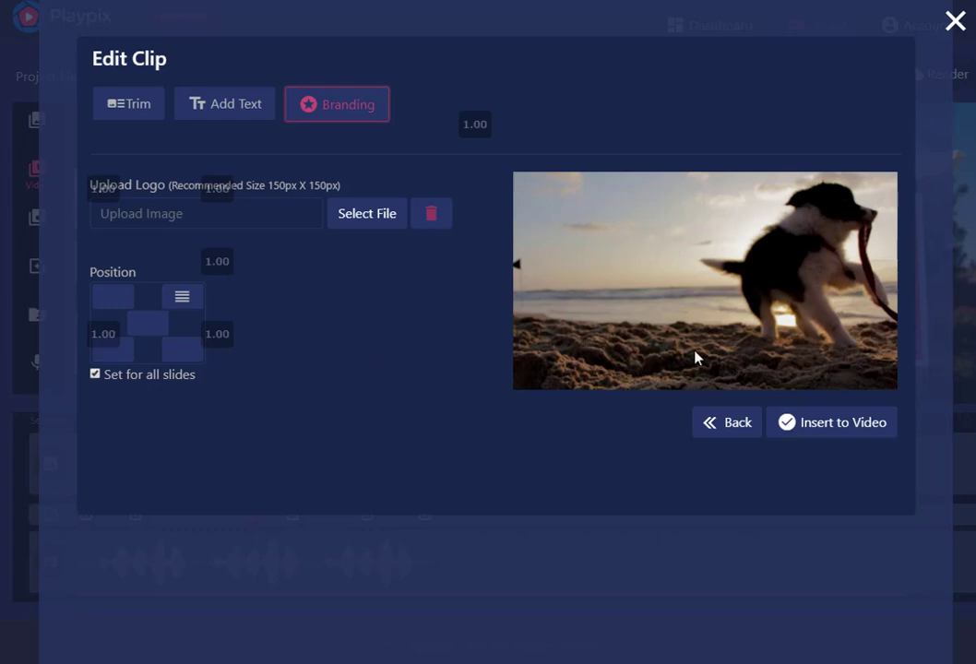
pyautogui.click(835, 423)
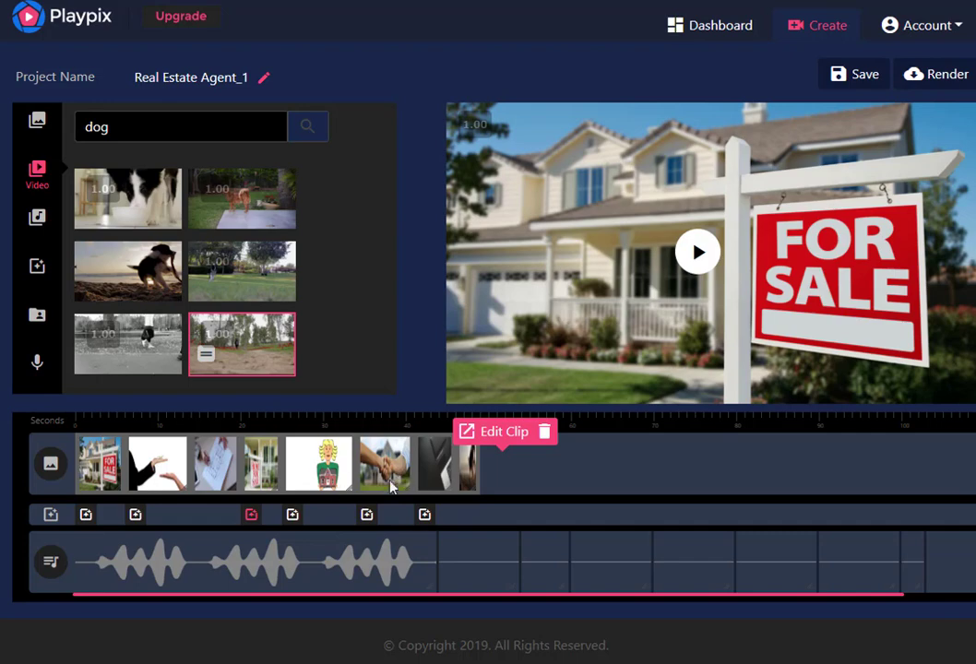
# Preview the video from the start, try scrubbing forward through the timeline and pause during the second clip
pyautogui.click(697, 253)
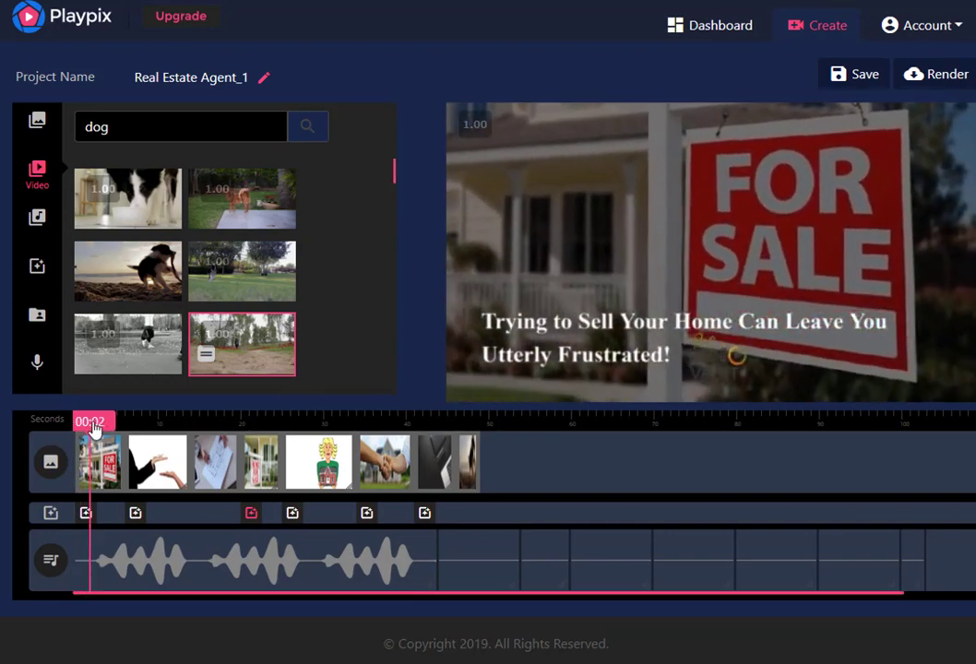
pyautogui.moveTo(102, 428); pyautogui.dragTo(280, 445)
pyautogui.click(119, 431)
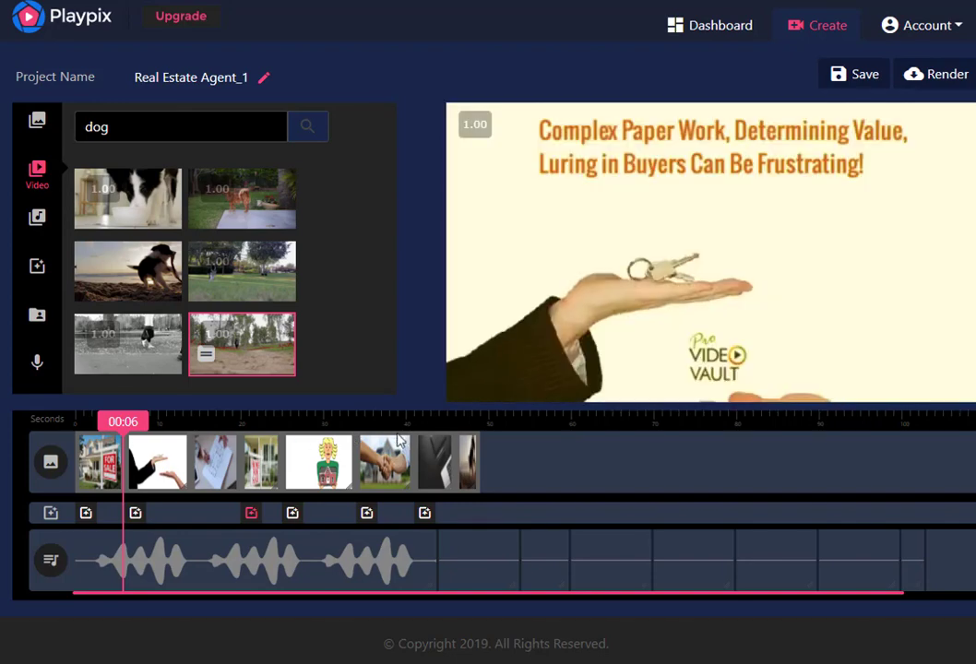
pyautogui.moveTo(119, 431); pyautogui.dragTo(330, 426)
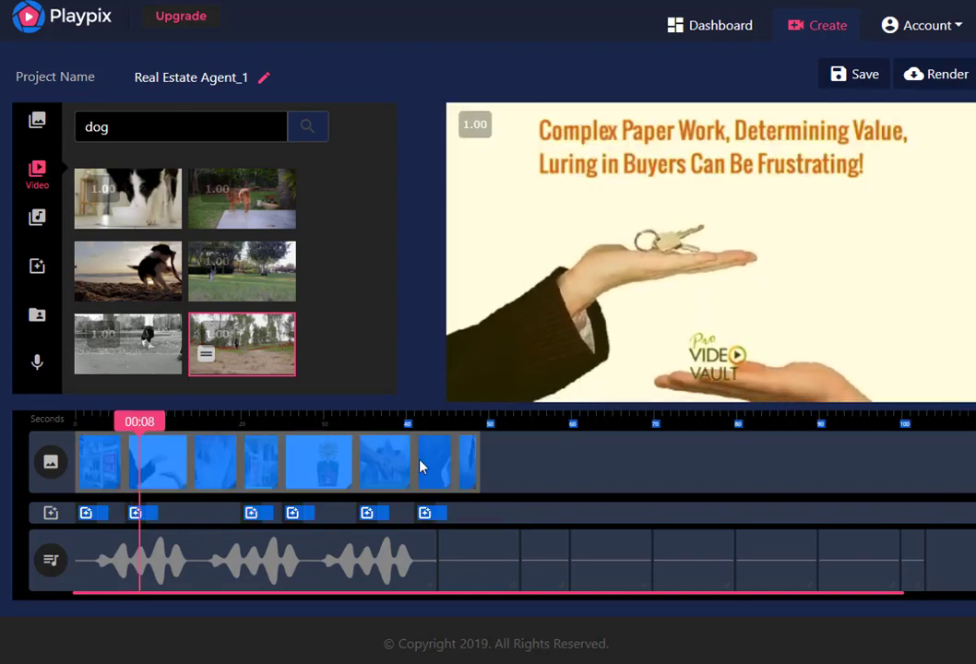
pyautogui.click(698, 251)
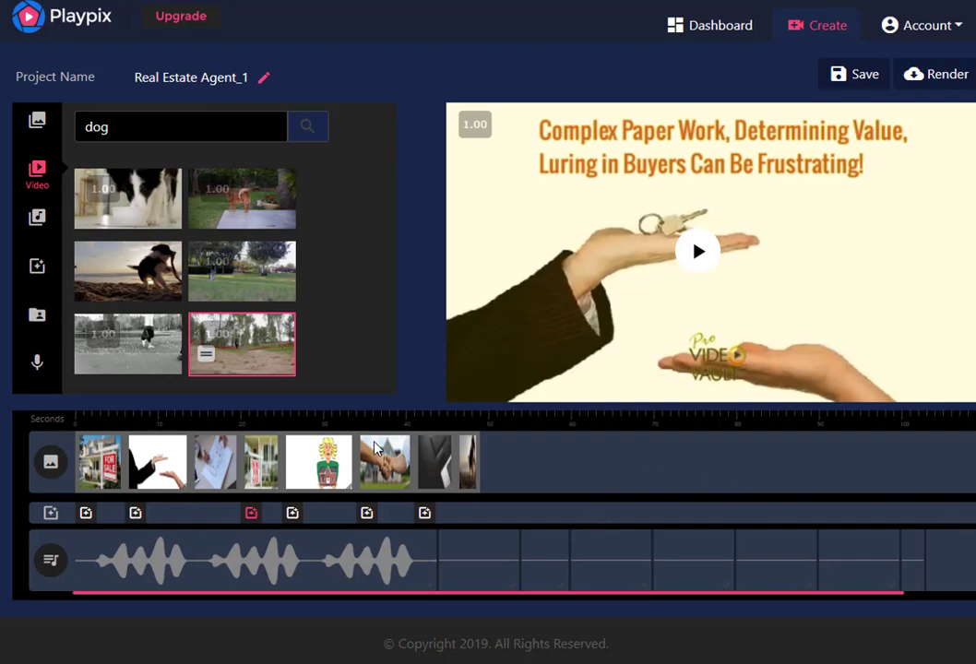
# Delete the third clip, showing the house floor plan, from the timeline
pyautogui.moveTo(89, 474)
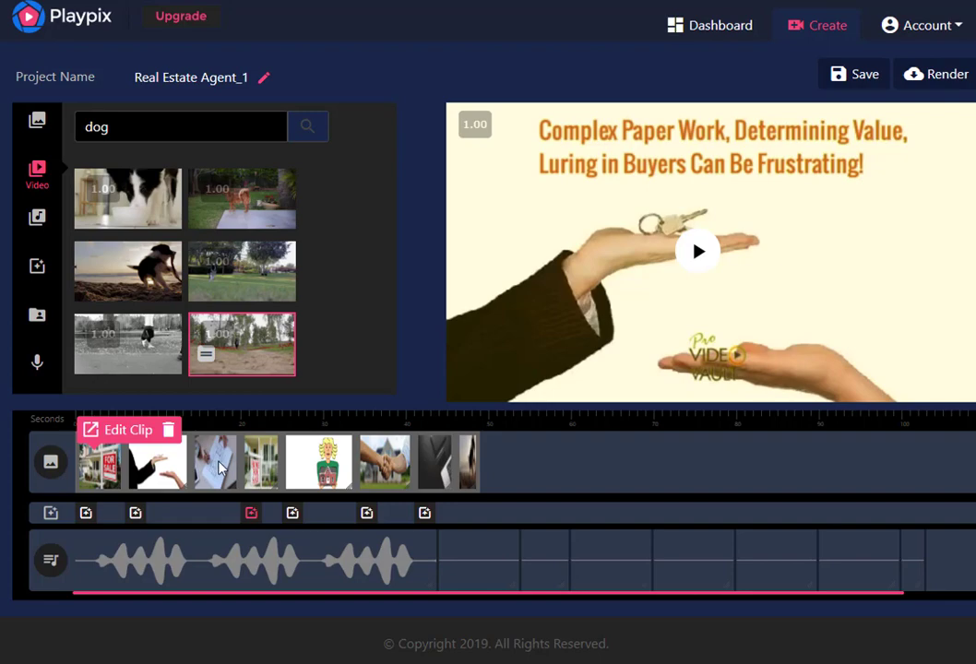
pyautogui.click(214, 468)
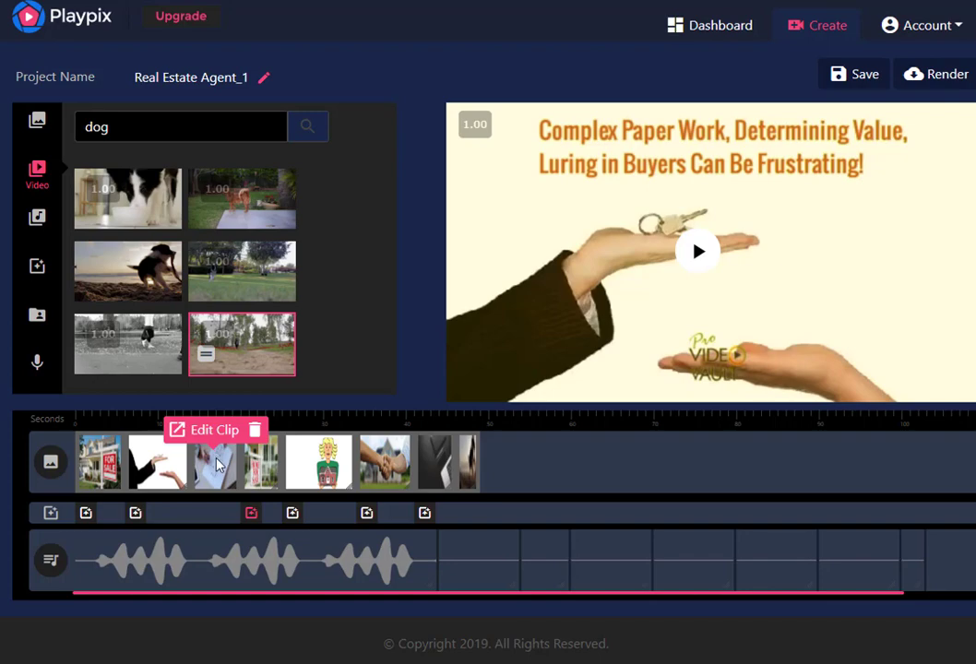
pyautogui.click(568, 481)
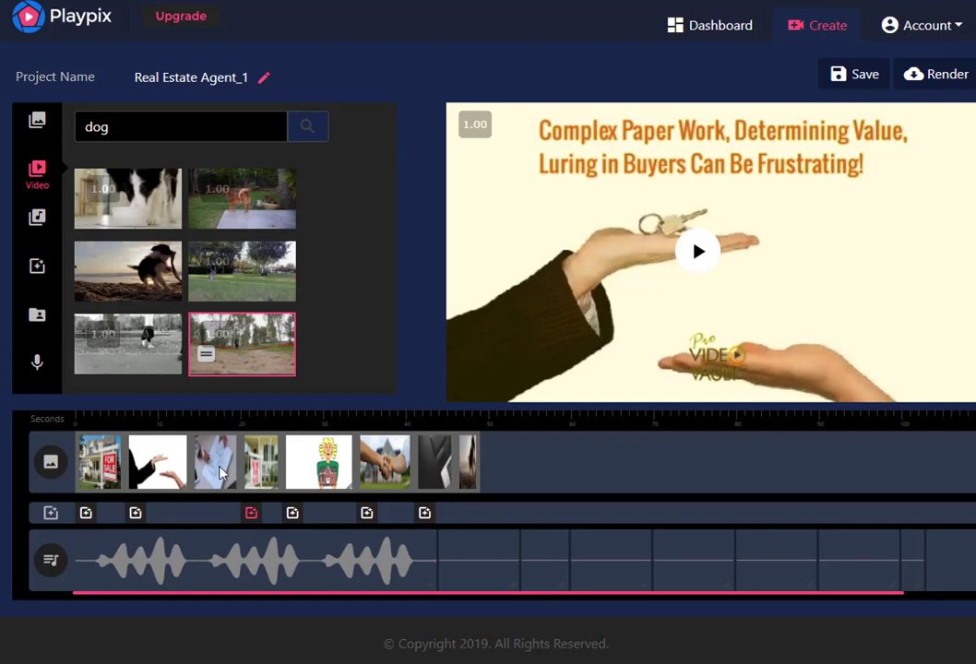
pyautogui.moveTo(219, 469)
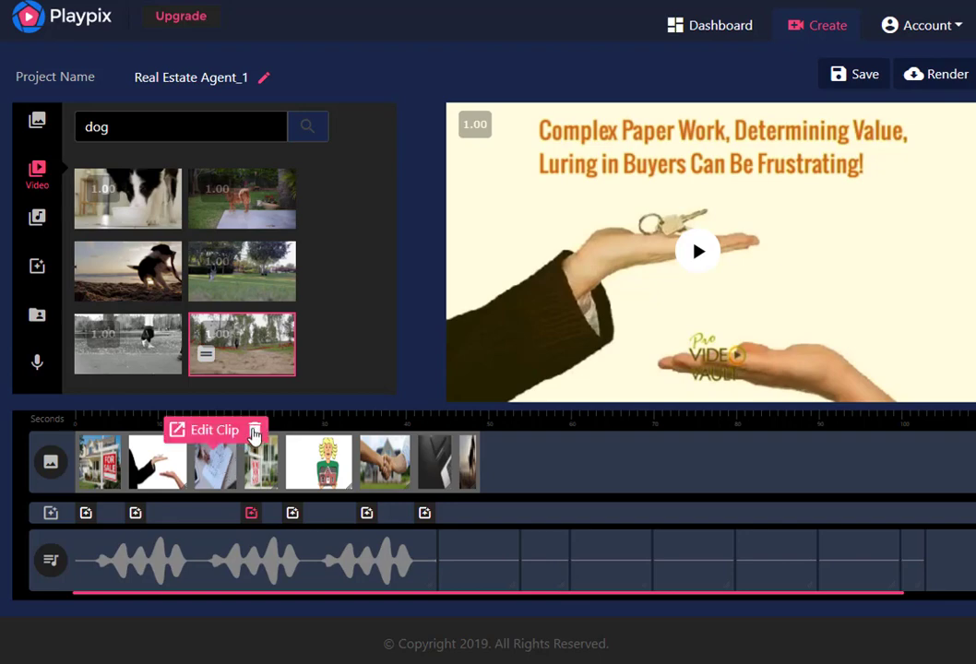
pyautogui.click(255, 431)
pyautogui.click(472, 389)
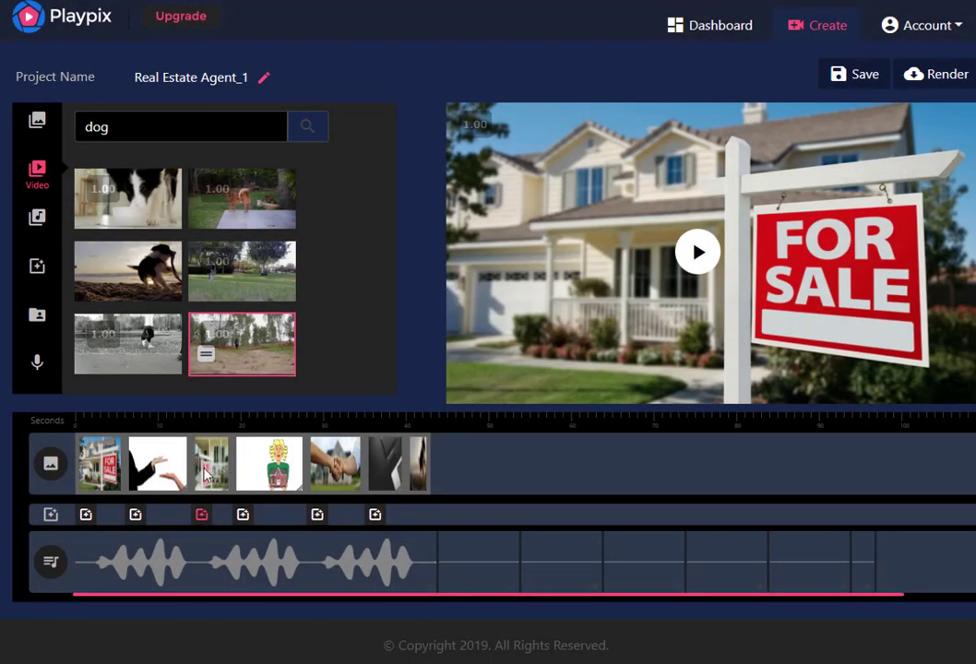
# Insert the stock image of the elephant in the forest after the third timeline clip and shorten it to about 7 seconds
pyautogui.click(39, 127)
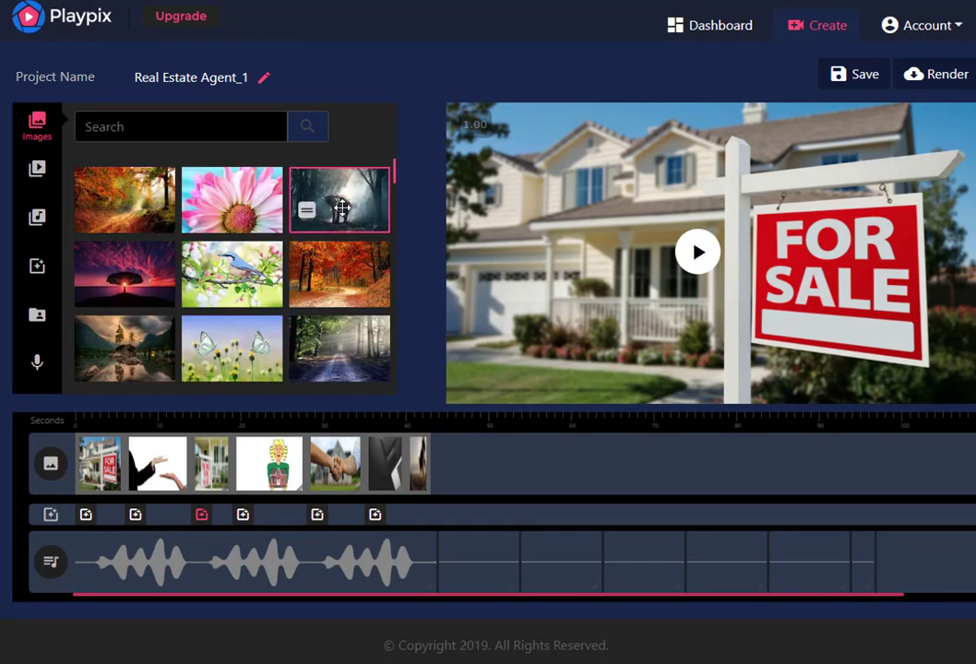
pyautogui.moveTo(331, 233); pyautogui.dragTo(247, 452)
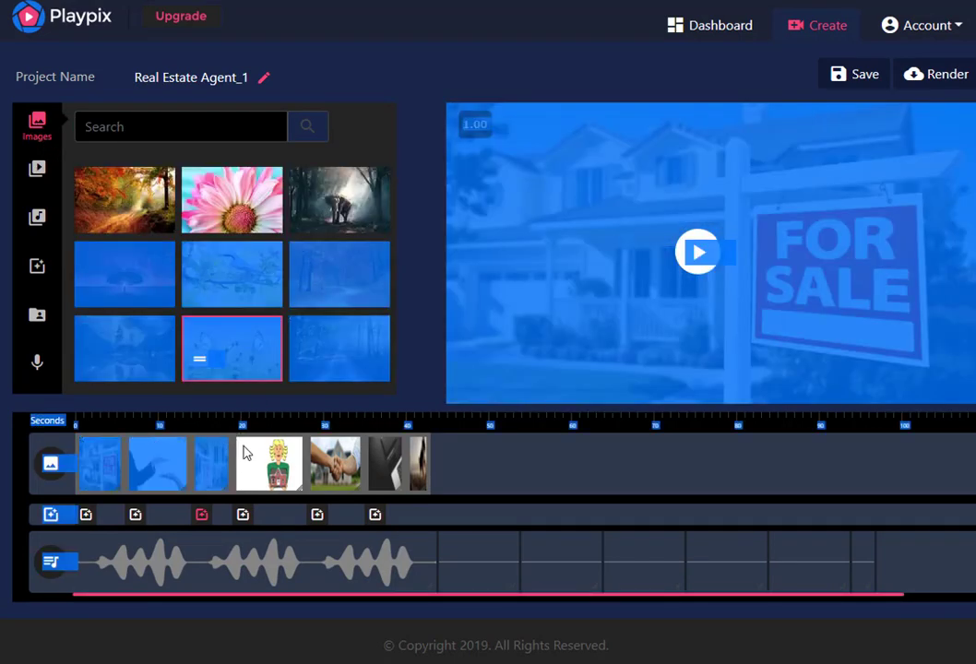
pyautogui.click(314, 211)
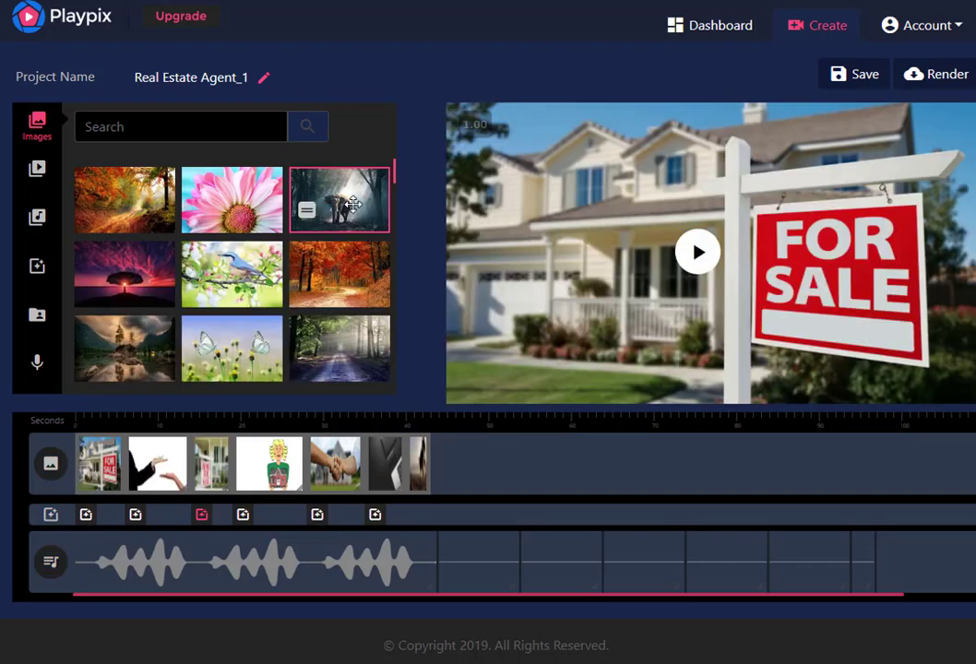
pyautogui.moveTo(306, 211); pyautogui.dragTo(231, 452)
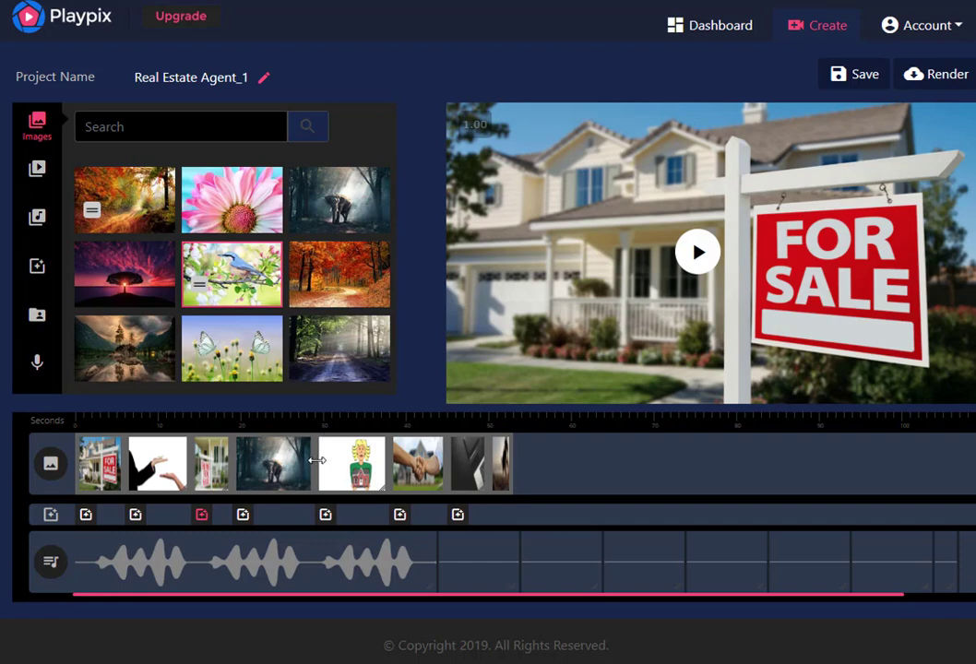
pyautogui.moveTo(316, 460); pyautogui.dragTo(292, 473)
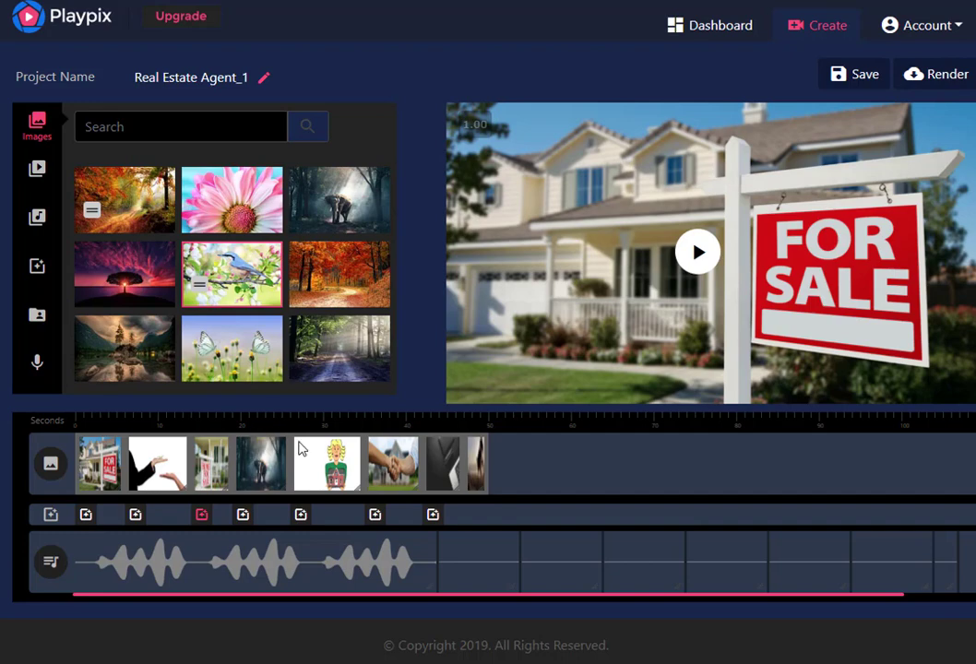
pyautogui.moveTo(99, 468)
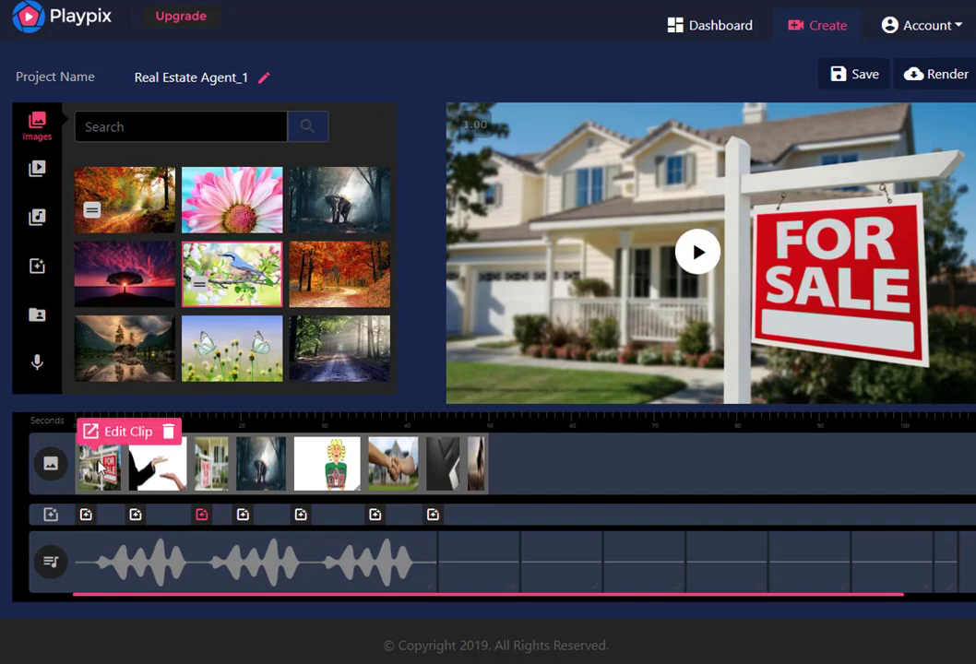
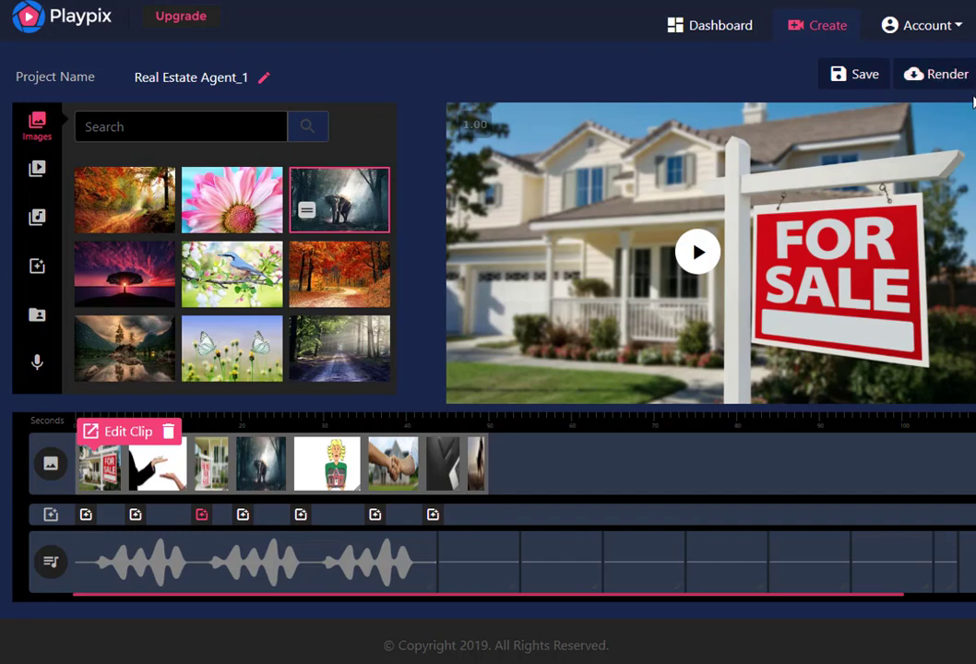
# Save the Real Estate Agent_1 project and return to the dashboard's project list
pyautogui.click(861, 79)
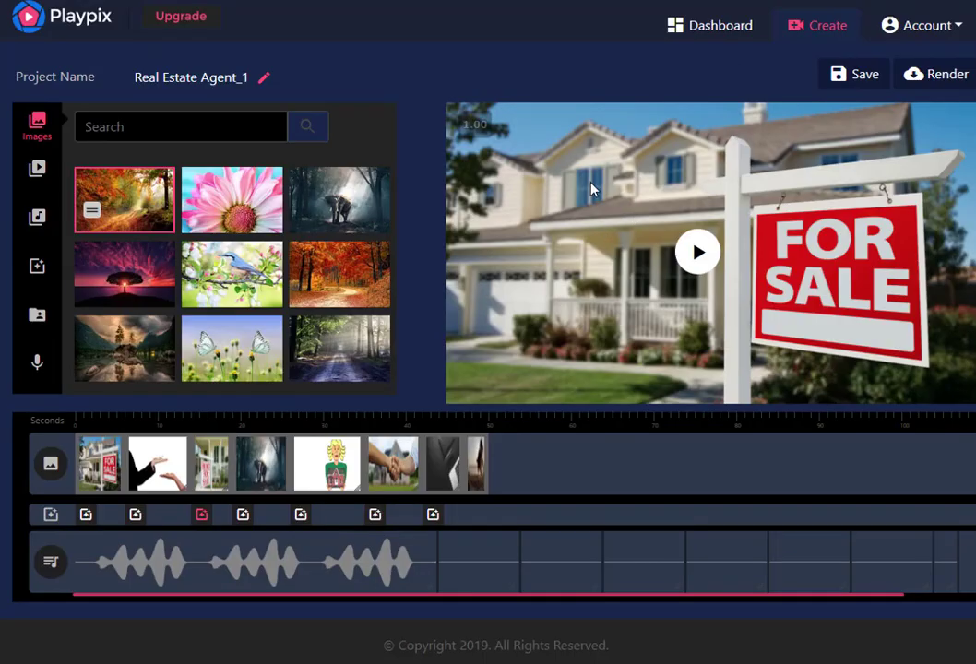
pyautogui.click(712, 27)
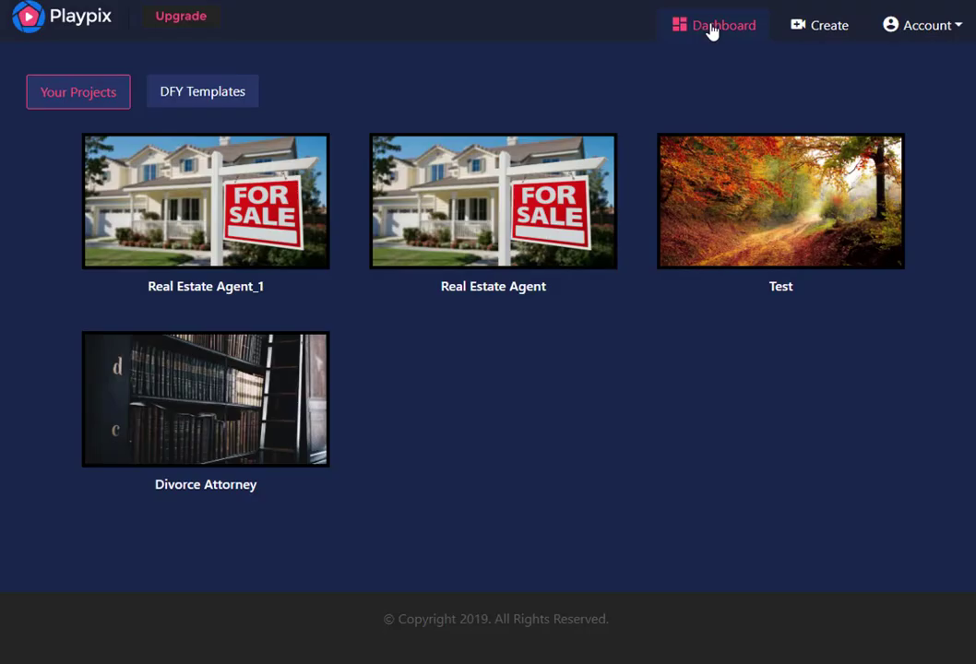
pyautogui.moveTo(220, 228)
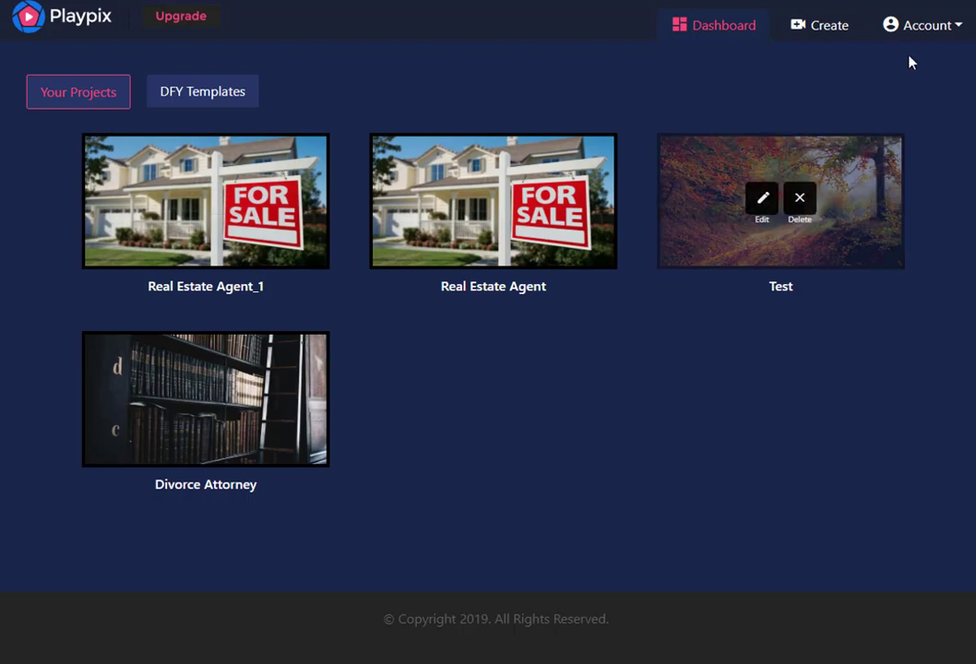
# Check the account options, reopen the Real Estate Agent_1 project to view it and return to the project list
pyautogui.click(930, 27)
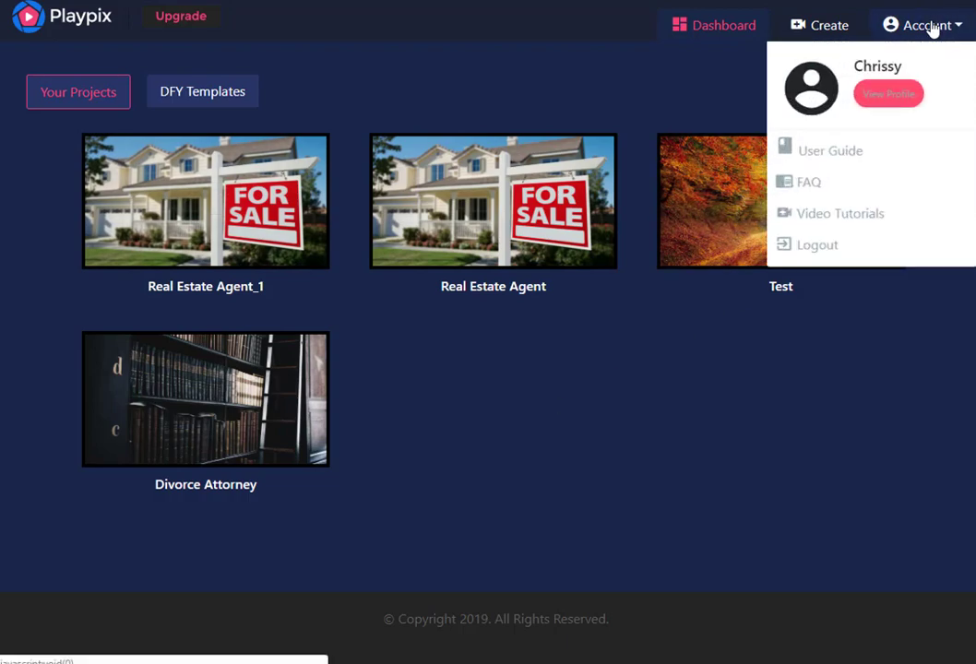
pyautogui.click(933, 29)
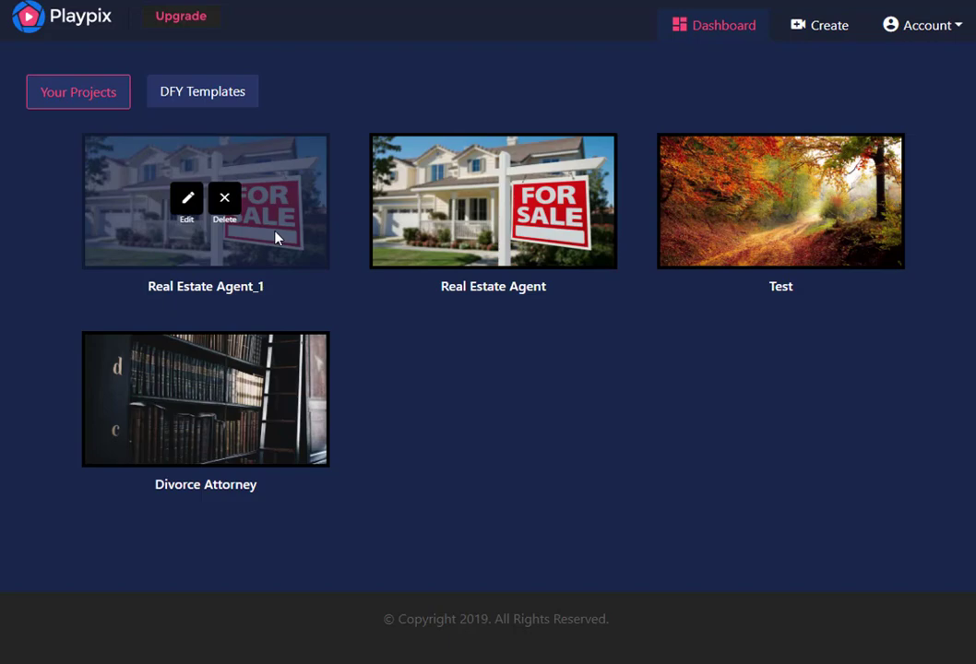
pyautogui.click(188, 200)
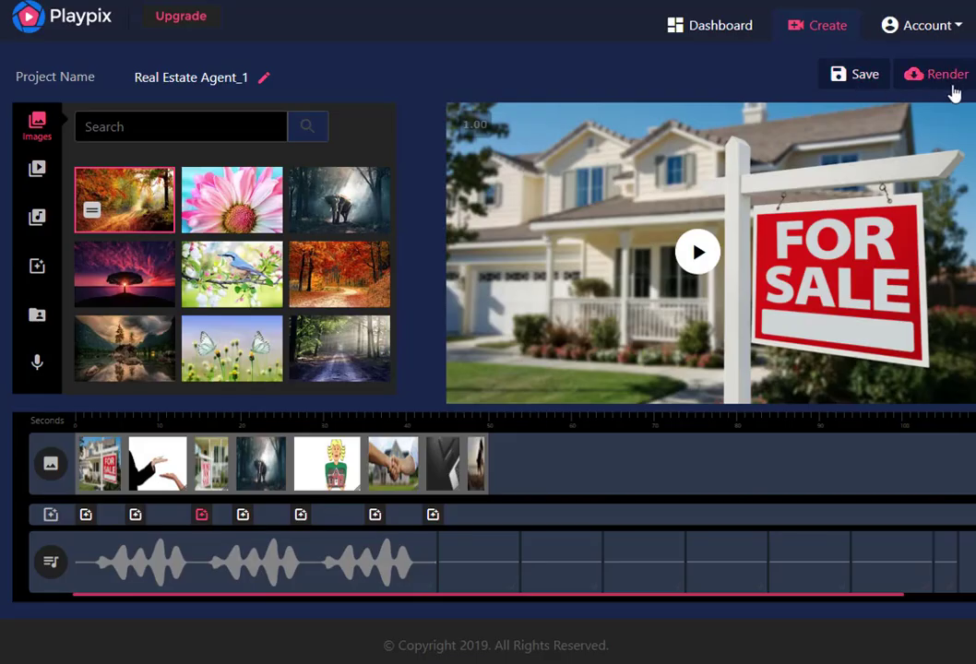
pyautogui.click(710, 33)
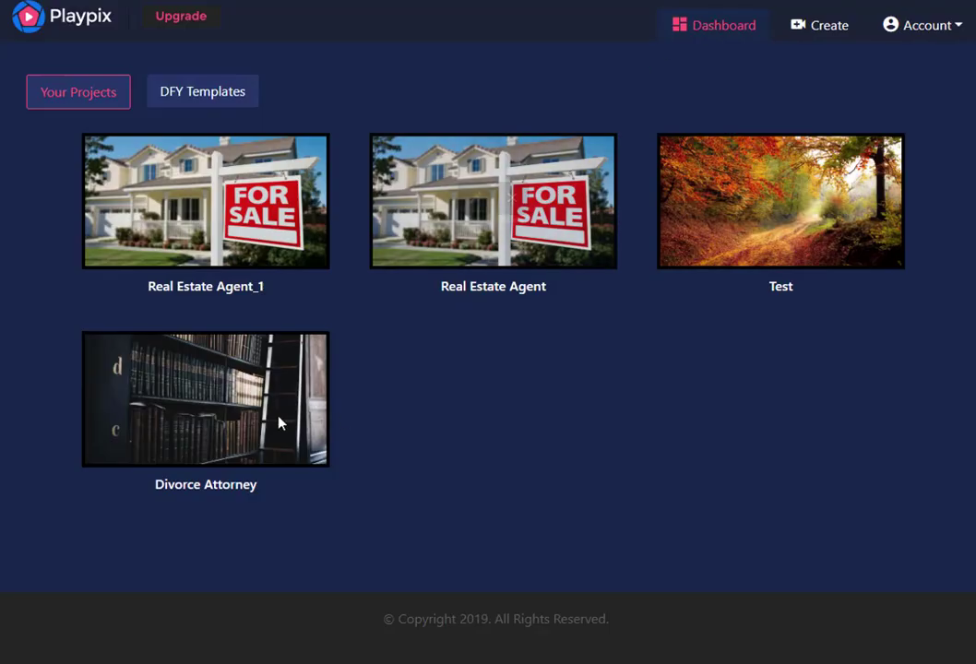
pyautogui.moveTo(245, 434)
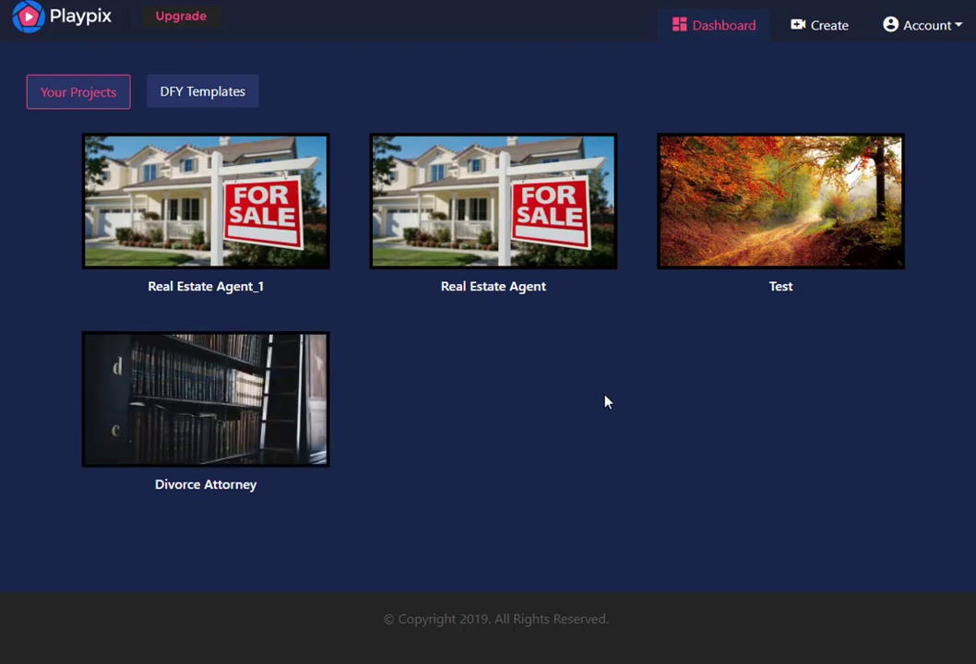
# Create a new project named Test2
pyautogui.click(829, 28)
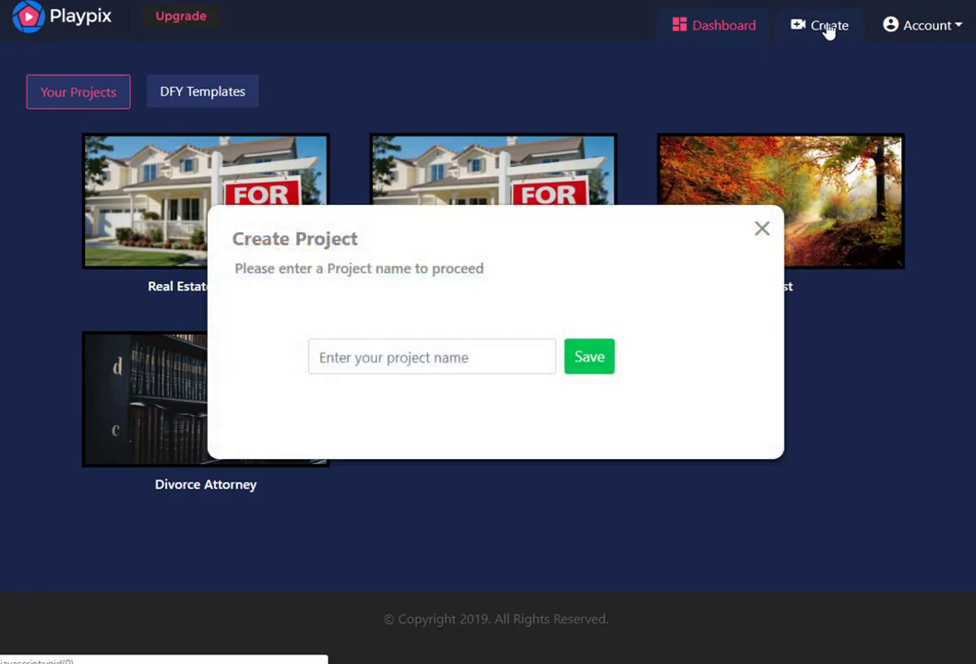
pyautogui.click(399, 358)
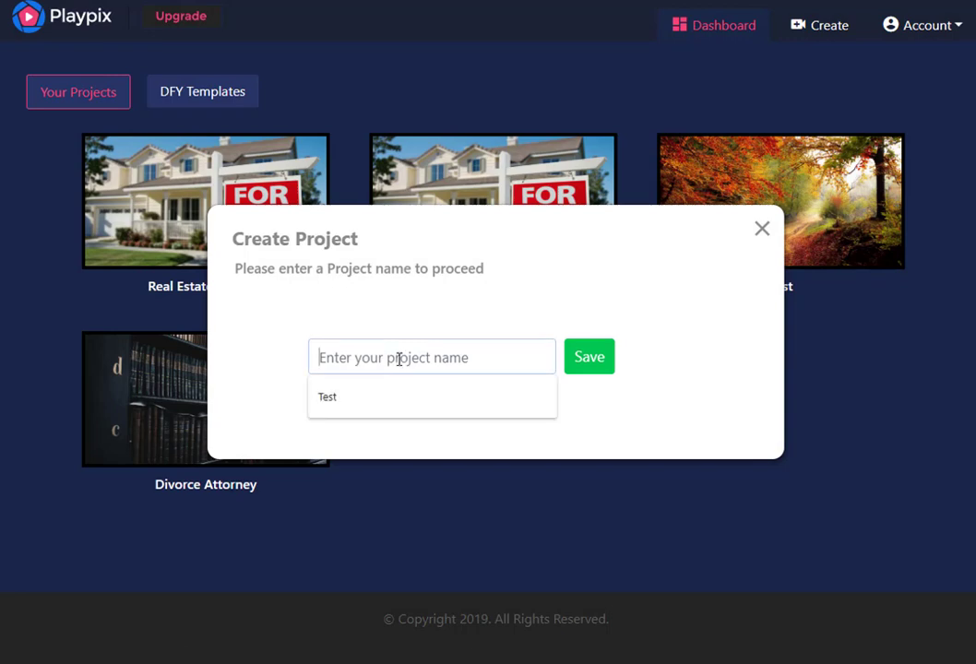
pyautogui.click(338, 398)
pyautogui.click(584, 360)
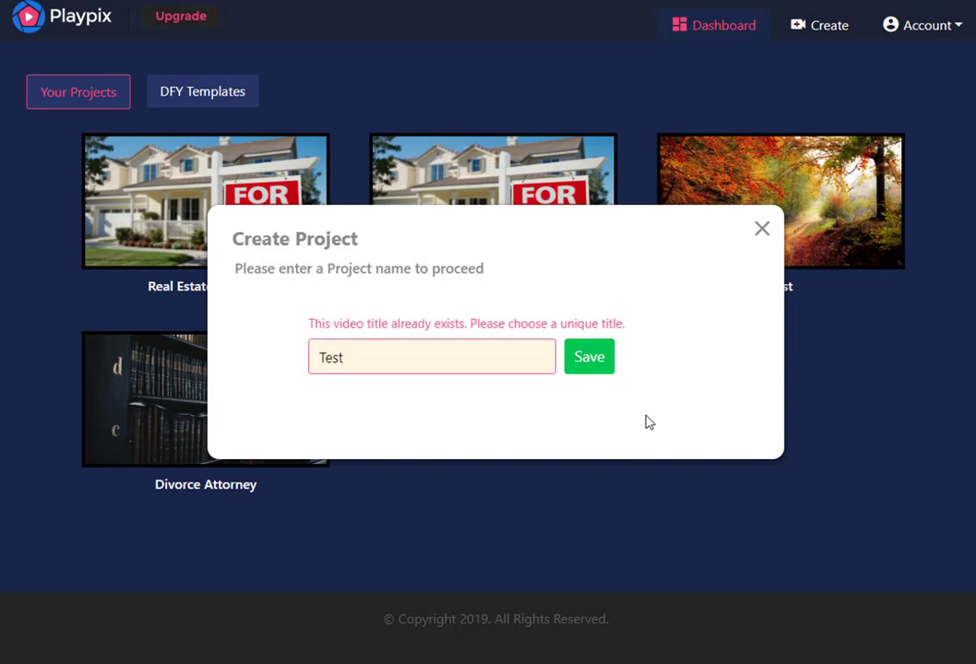
pyautogui.click(360, 364)
pyautogui.write('2')
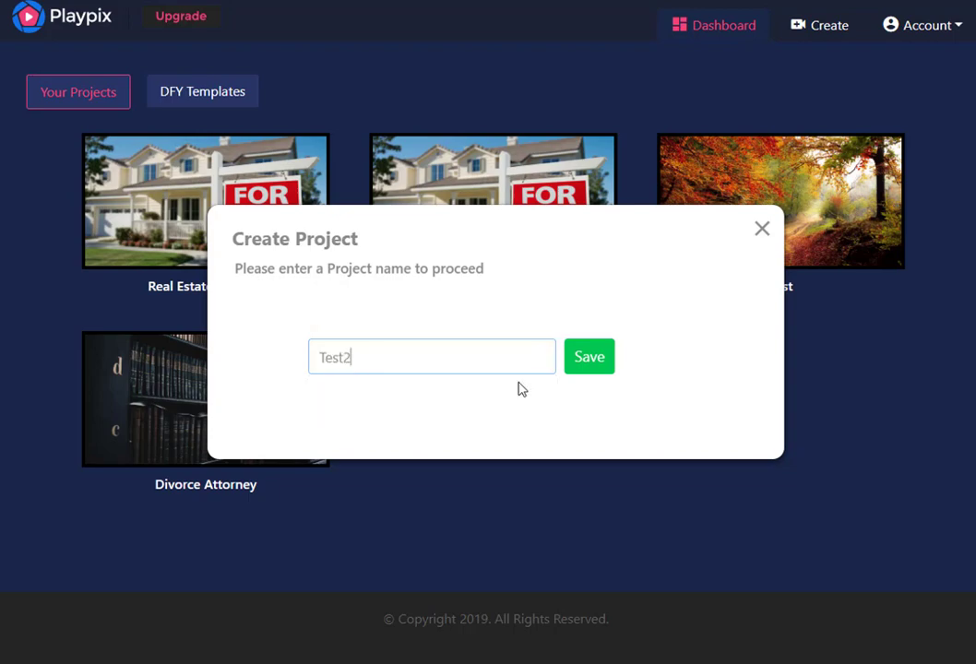
pyautogui.click(584, 373)
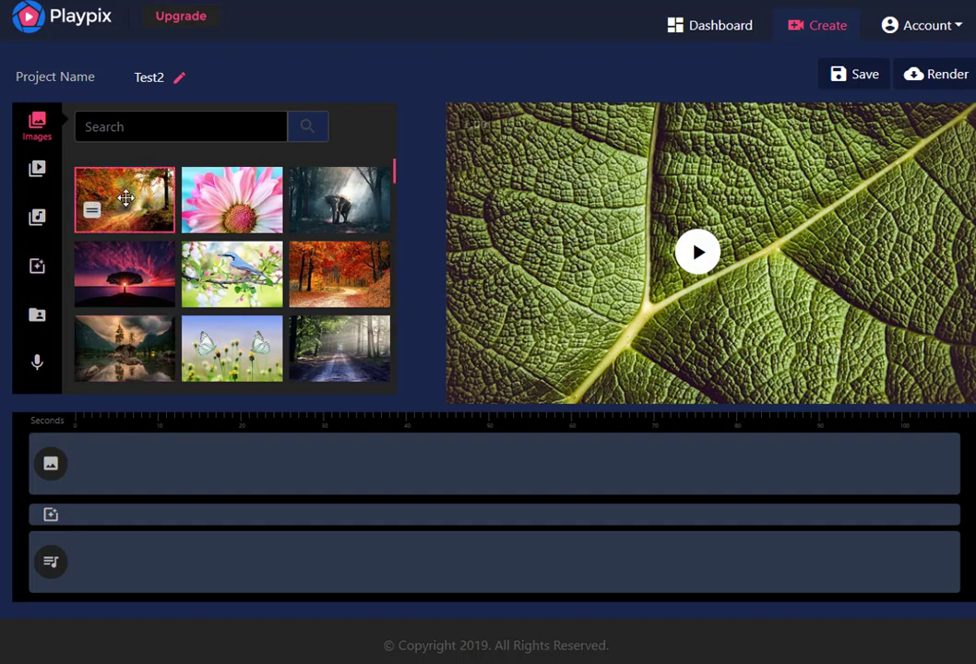
# Place the stock images of the autumn forest path and the pink flower as the first two timeline clips
pyautogui.moveTo(127, 199); pyautogui.dragTo(154, 508)
pyautogui.moveTo(91, 211); pyautogui.dragTo(86, 450)
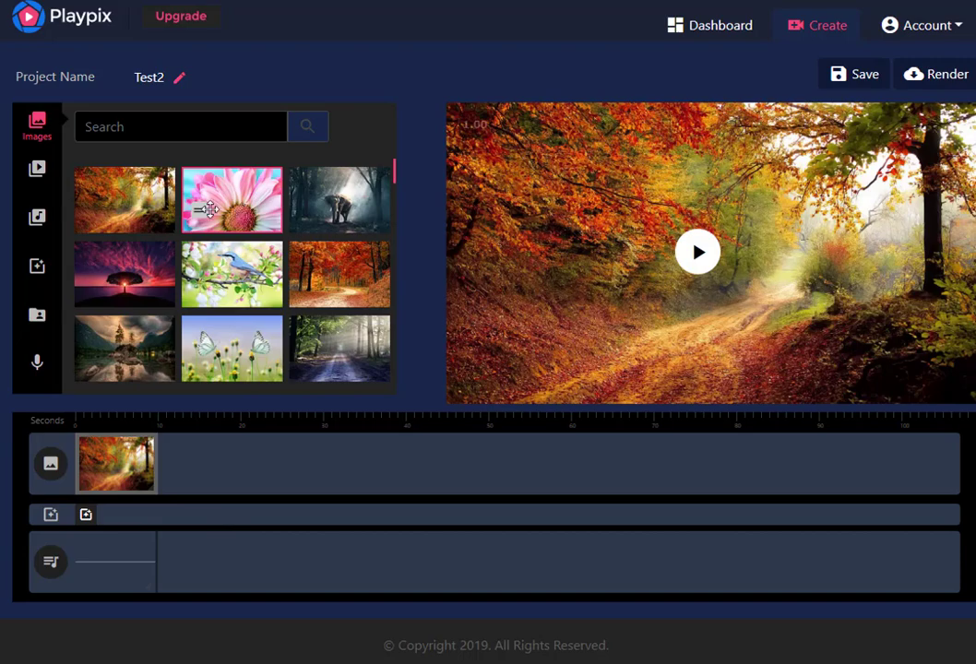
pyautogui.moveTo(189, 185); pyautogui.dragTo(212, 457)
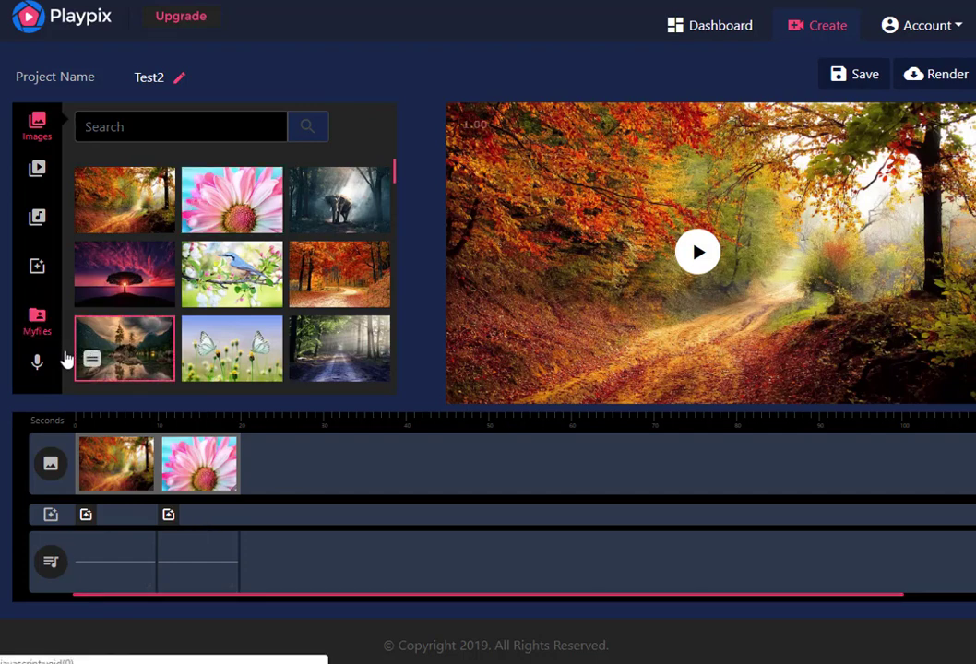
# Apply the Crossfade effect to the autumn forest clip and the Blur-in effect to the pink flower clip
pyautogui.click(36, 275)
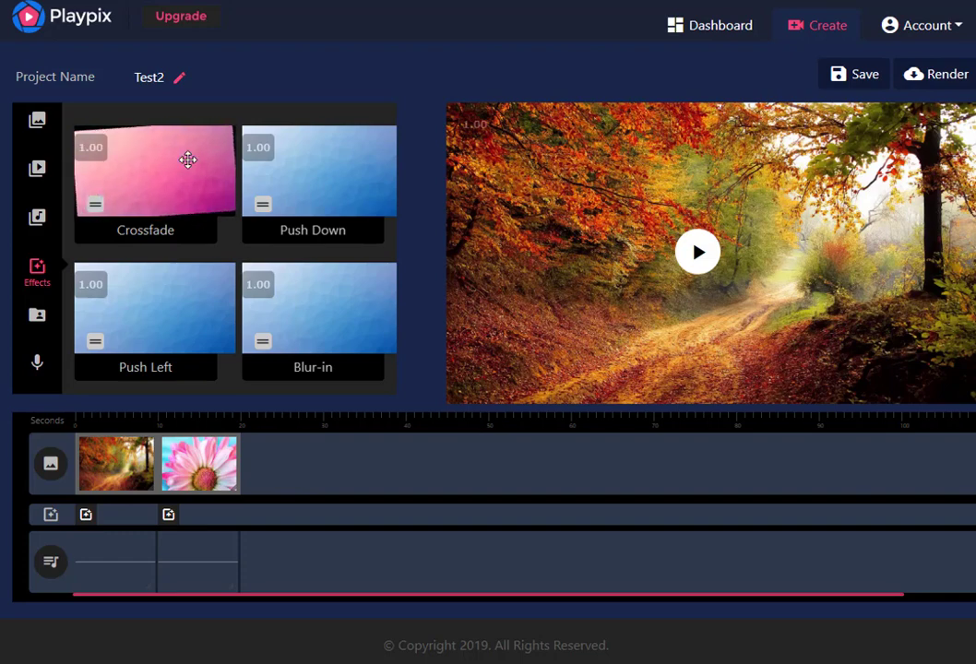
pyautogui.moveTo(175, 145); pyautogui.dragTo(152, 180)
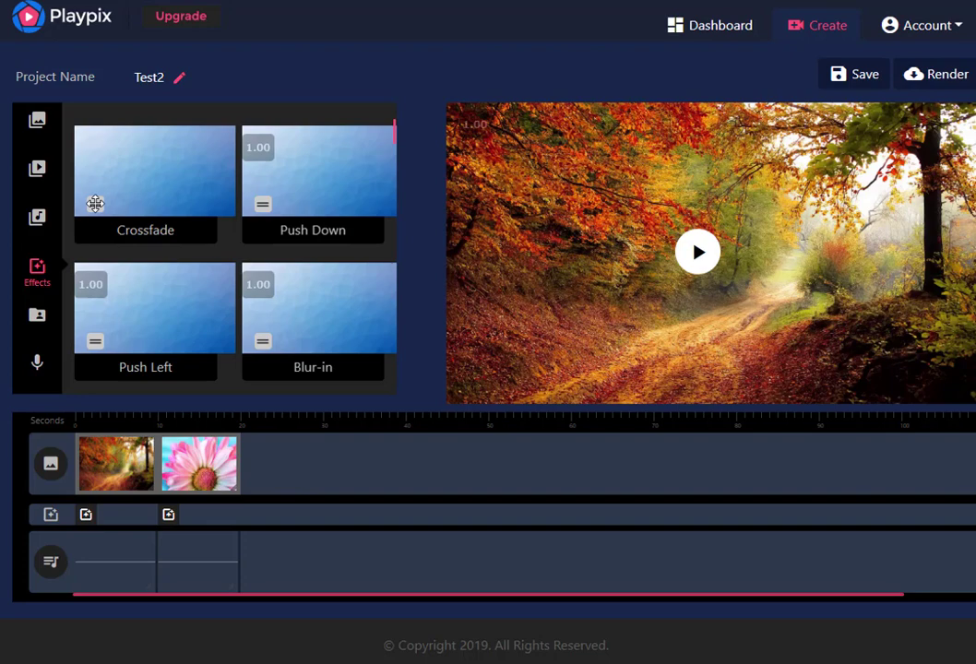
pyautogui.moveTo(95, 204); pyautogui.dragTo(81, 514)
pyautogui.moveTo(266, 341); pyautogui.dragTo(164, 517)
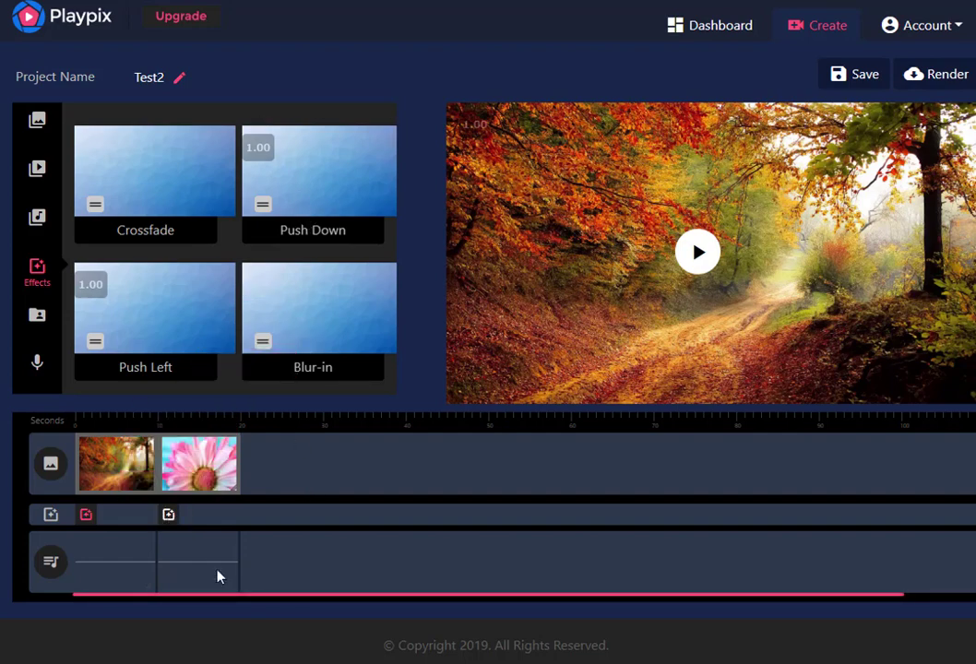
pyautogui.moveTo(261, 336); pyautogui.dragTo(168, 514)
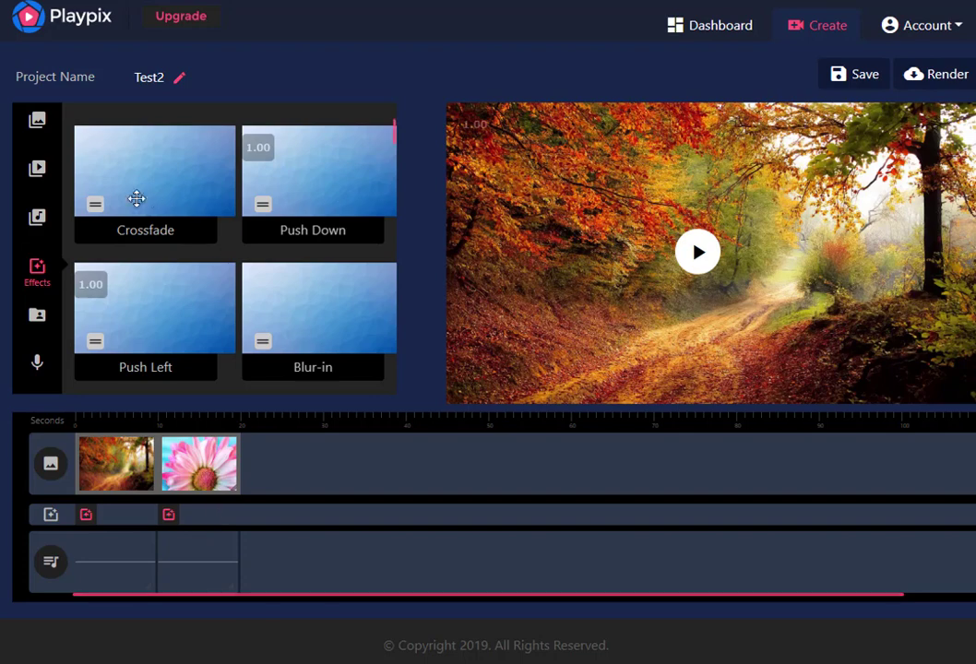
# Add the stock video of rippling golden water to the timeline after the pink flower clip
pyautogui.click(42, 182)
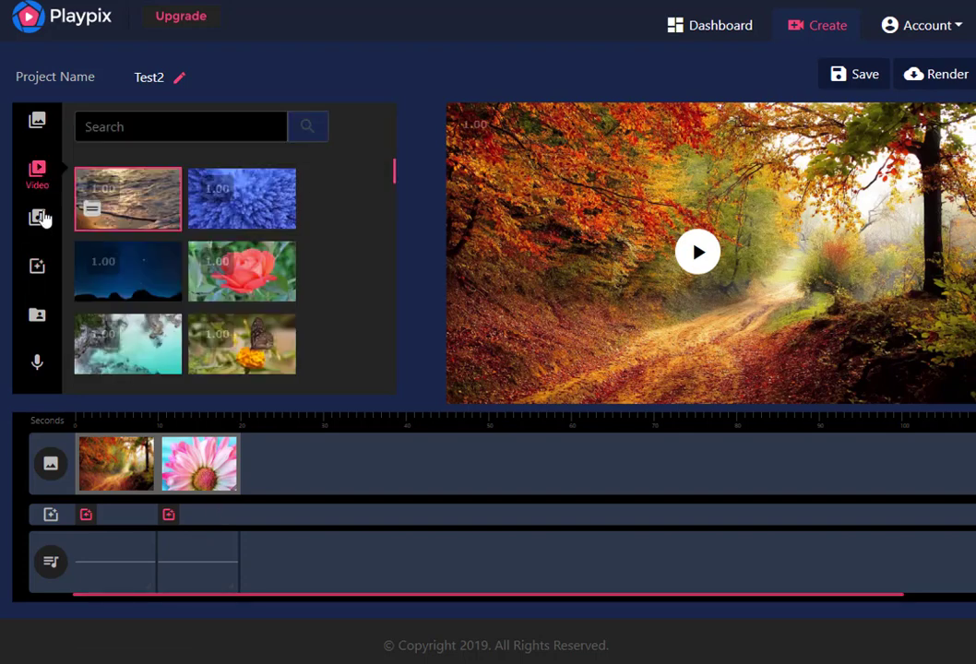
pyautogui.moveTo(93, 209); pyautogui.dragTo(263, 454)
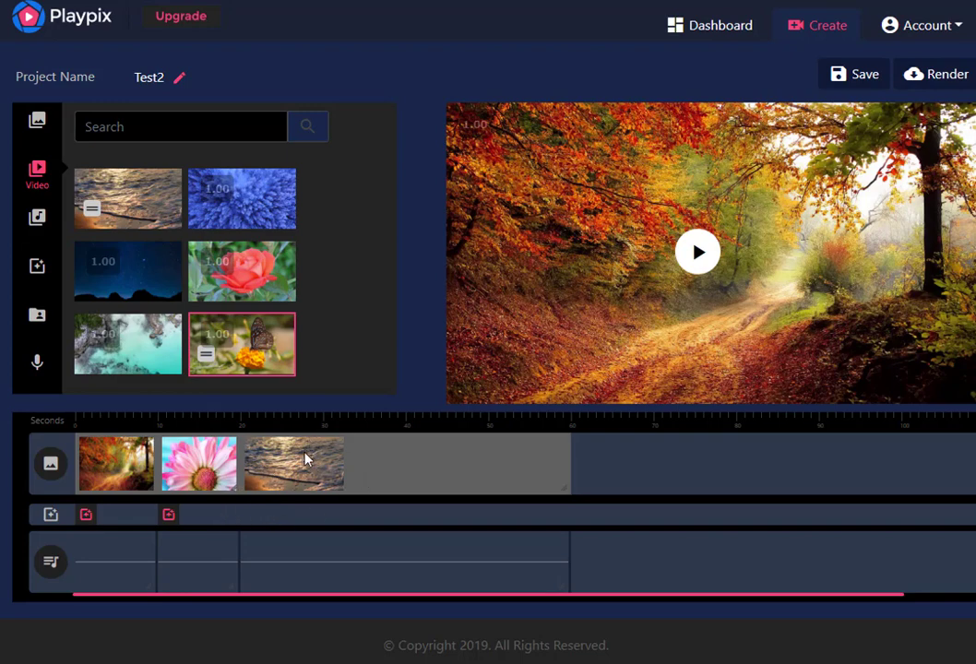
pyautogui.click(211, 464)
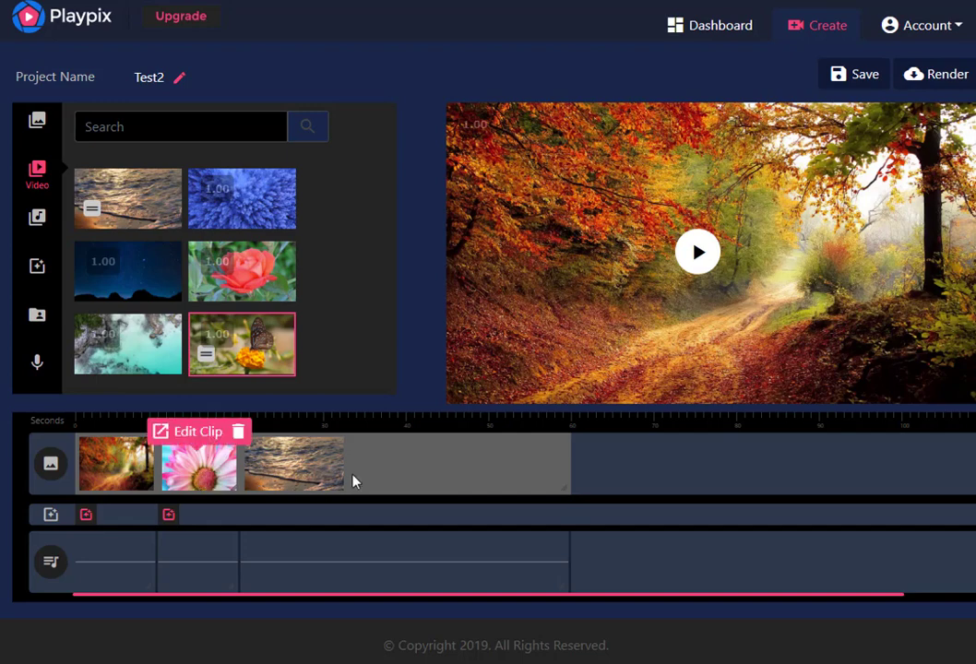
pyautogui.click(277, 470)
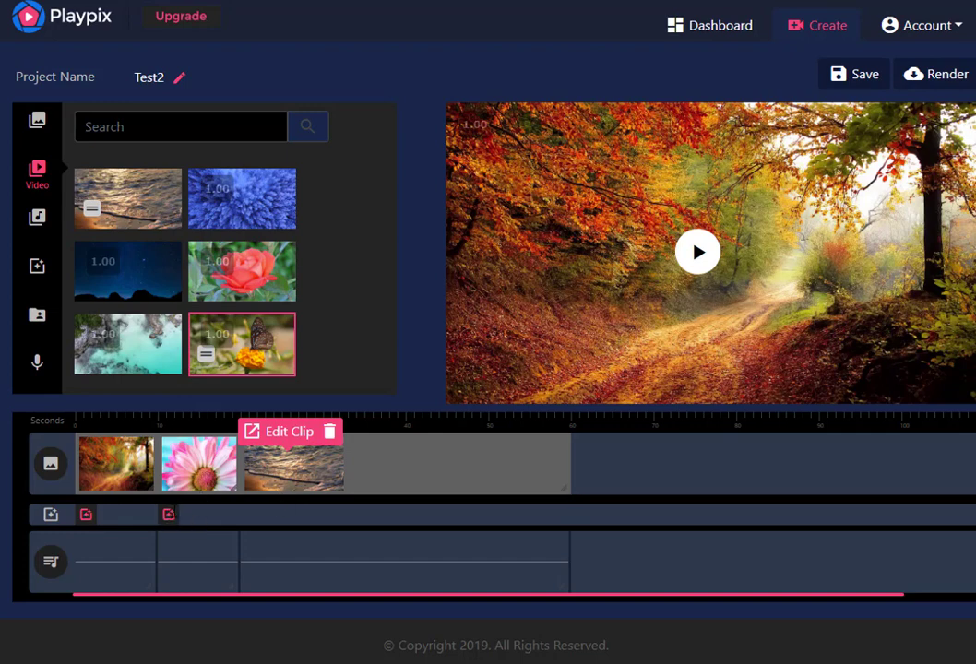
# Add the stock image of the path through red-leaved trees to the timeline after the water video
pyautogui.click(38, 121)
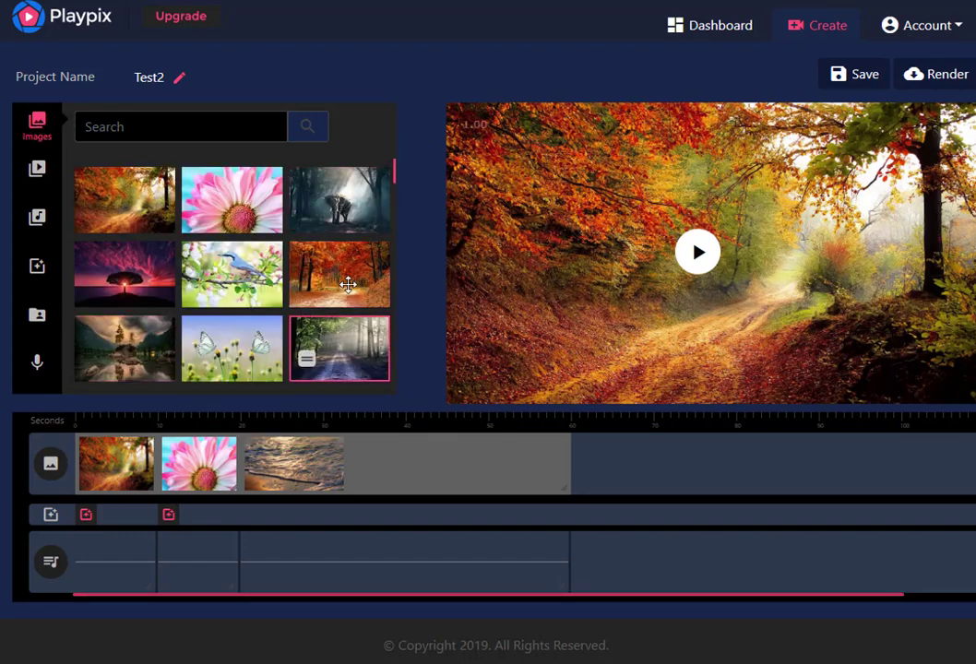
pyautogui.moveTo(334, 267); pyautogui.dragTo(367, 282)
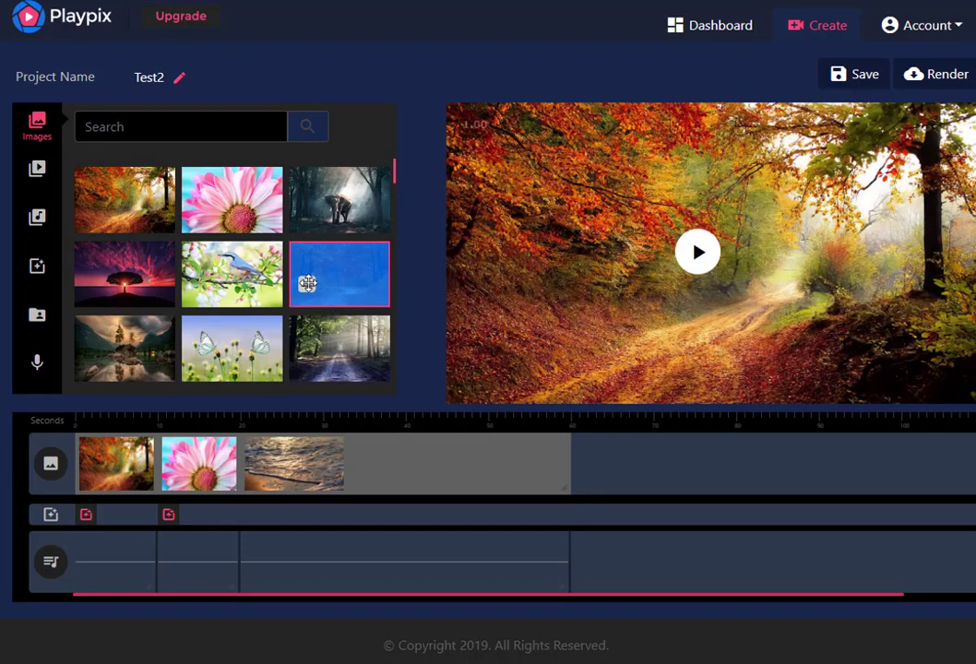
pyautogui.moveTo(307, 283); pyautogui.dragTo(591, 443)
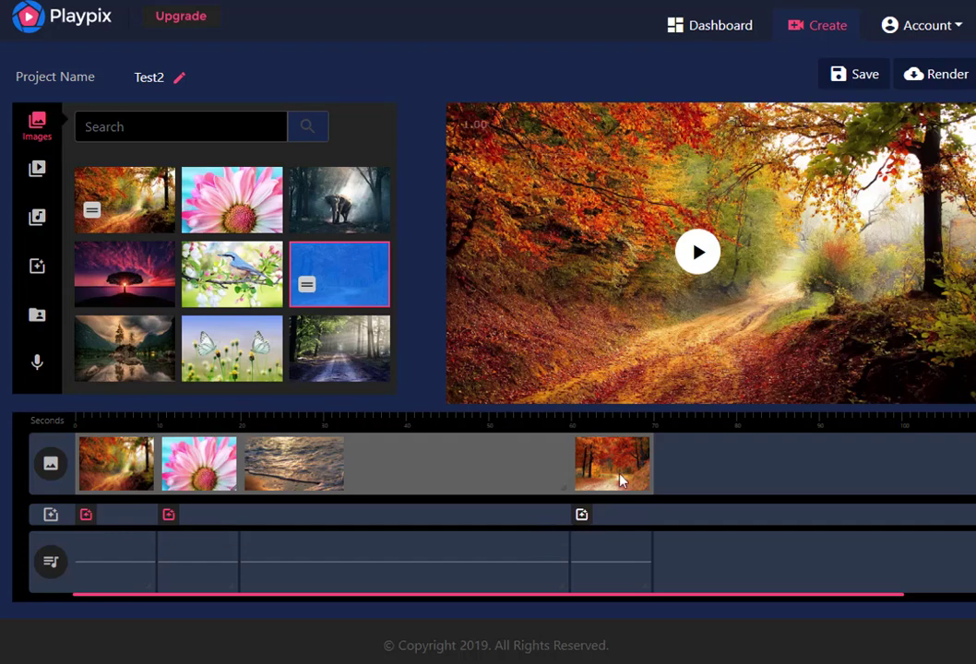
# Apply the Push Down effect to the last timeline clip and save the project
pyautogui.click(38, 275)
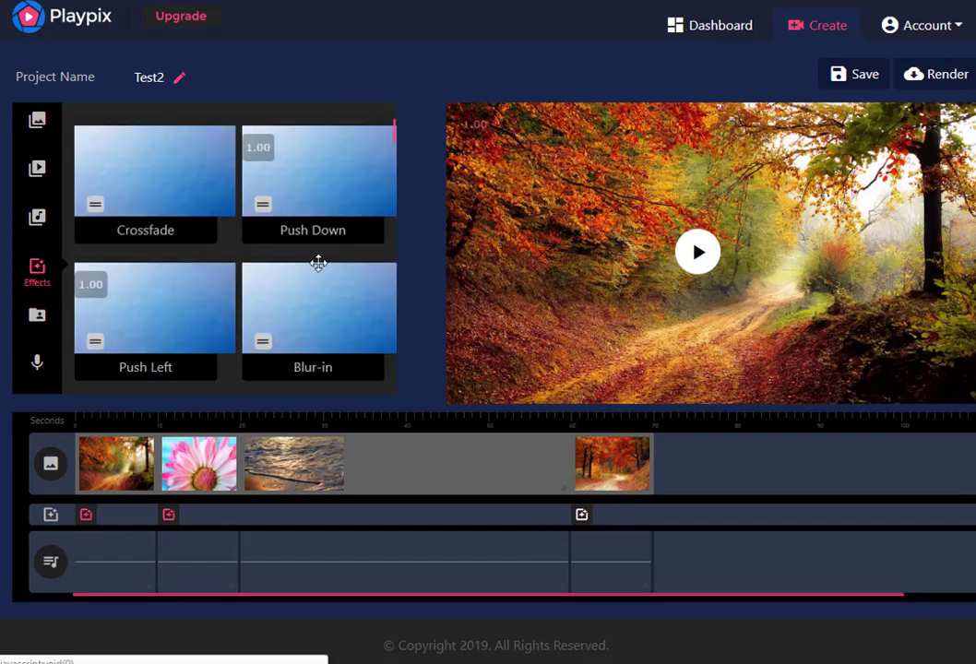
pyautogui.moveTo(316, 181); pyautogui.dragTo(563, 501)
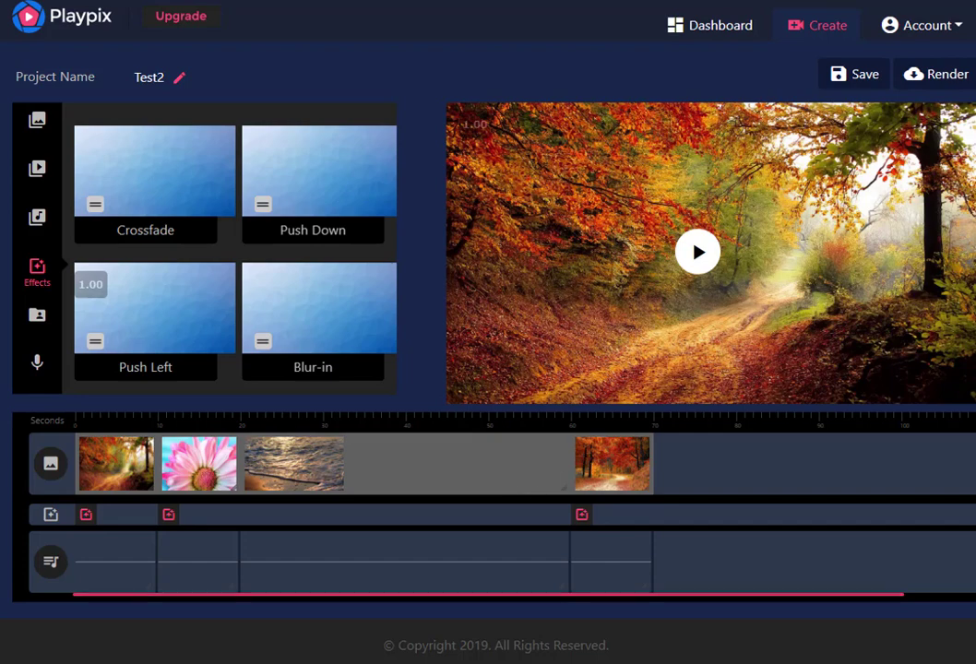
pyautogui.click(841, 77)
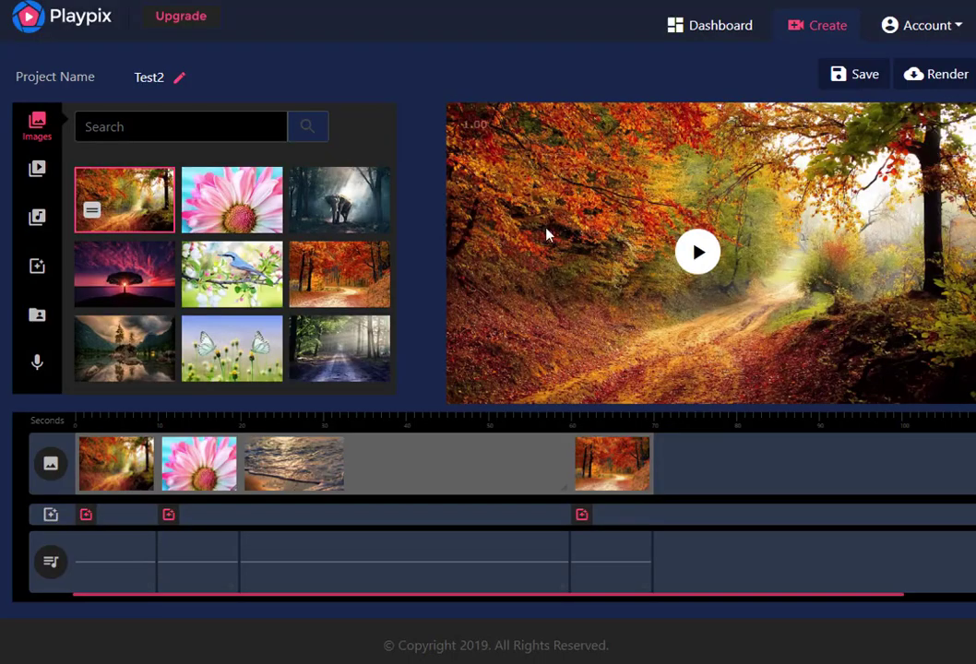
# Open the first clip for editing and review its zoom pan and text settings
pyautogui.moveTo(111, 469)
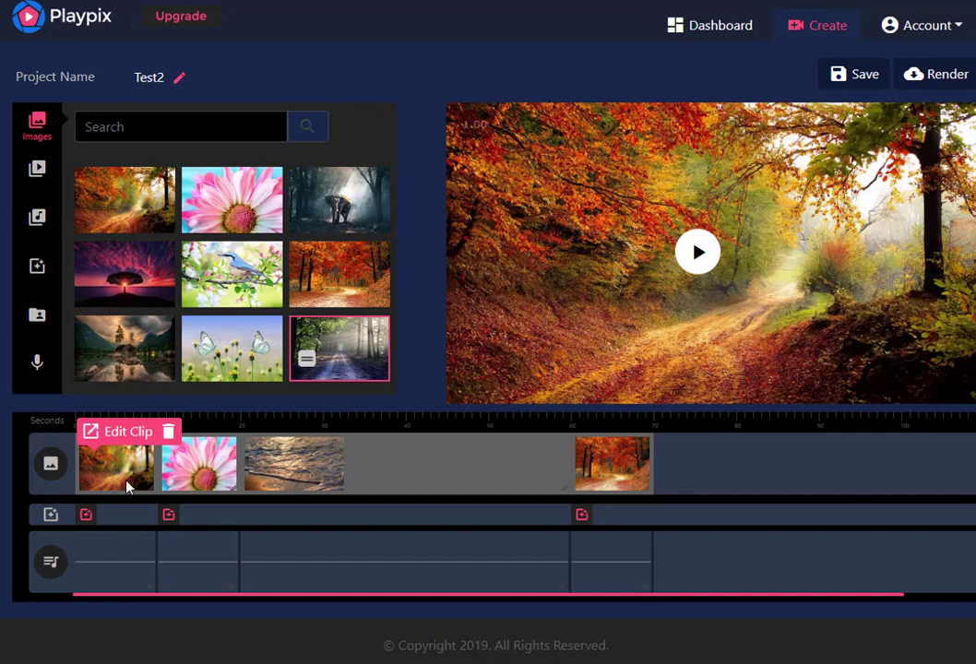
pyautogui.click(130, 433)
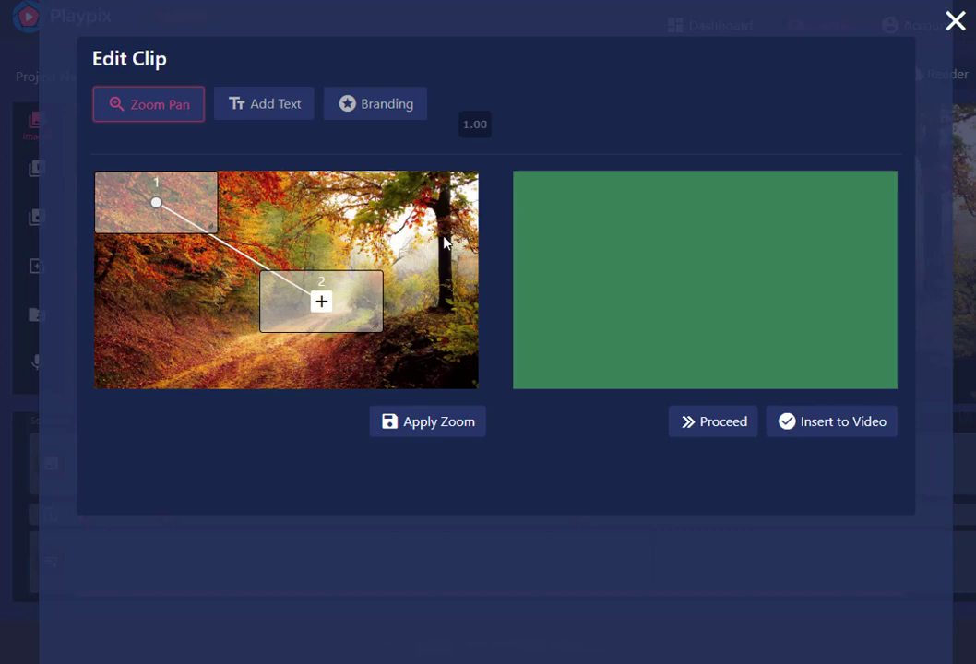
pyautogui.click(268, 103)
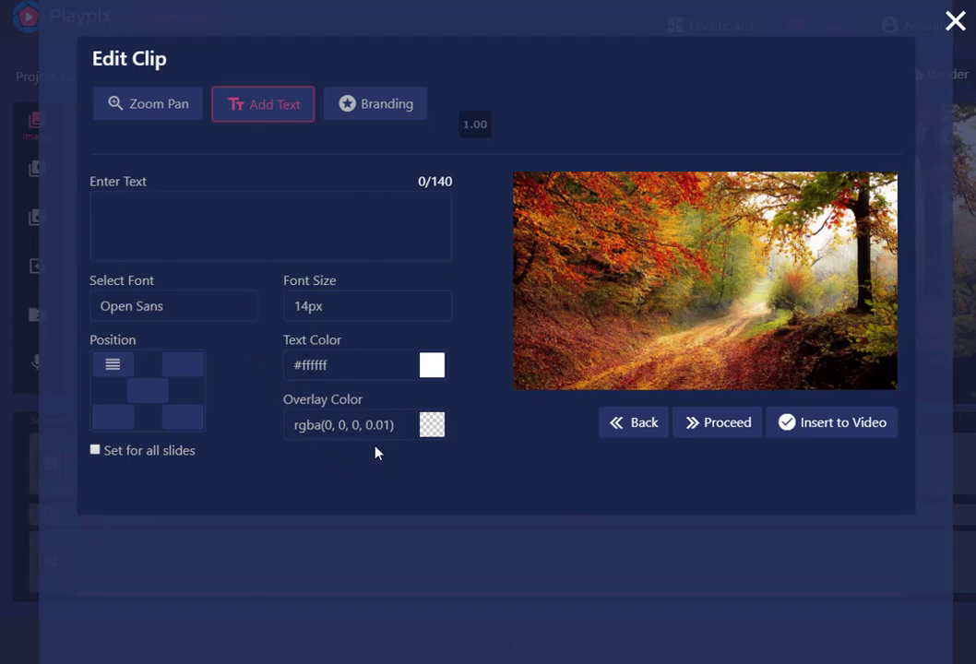
# Try a green #2eac23 overlay at about 0.41 opacity on the first clip and close the clip editor without inserting it
pyautogui.click(434, 428)
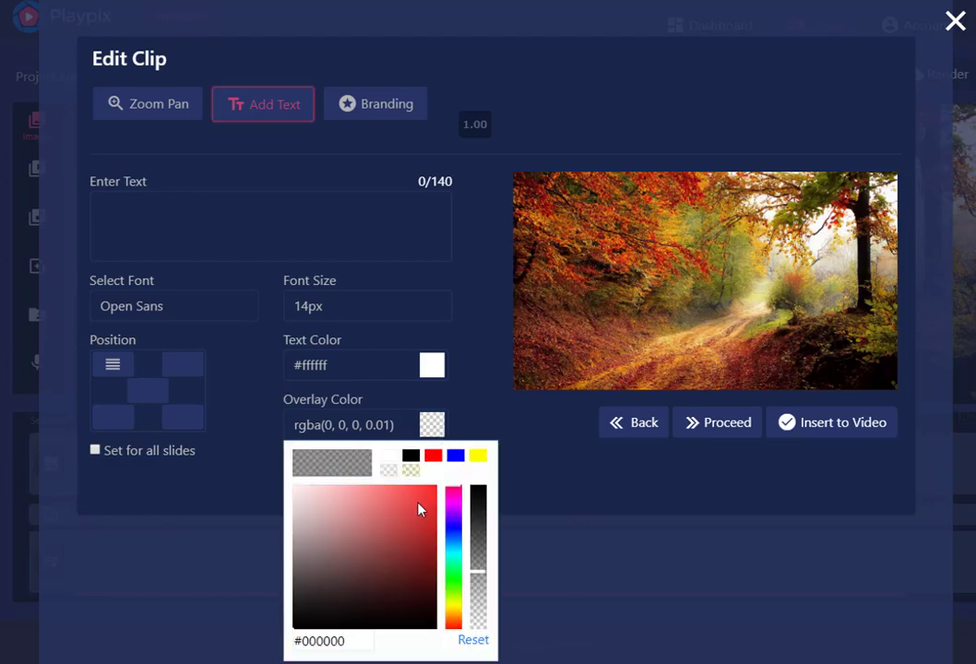
pyautogui.click(454, 589)
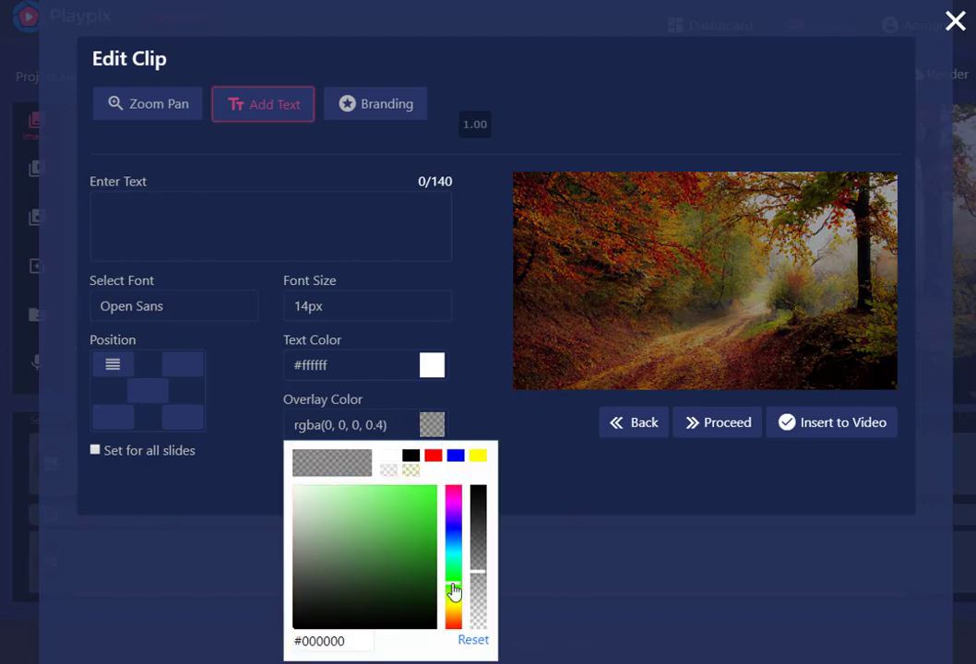
pyautogui.click(410, 540)
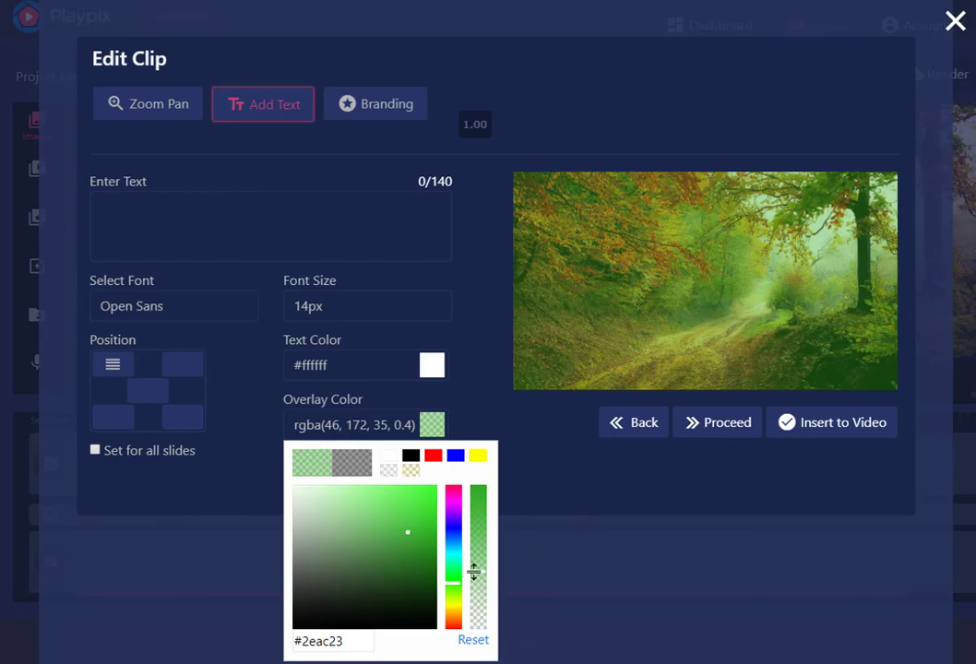
pyautogui.moveTo(476, 572); pyautogui.dragTo(530, 484)
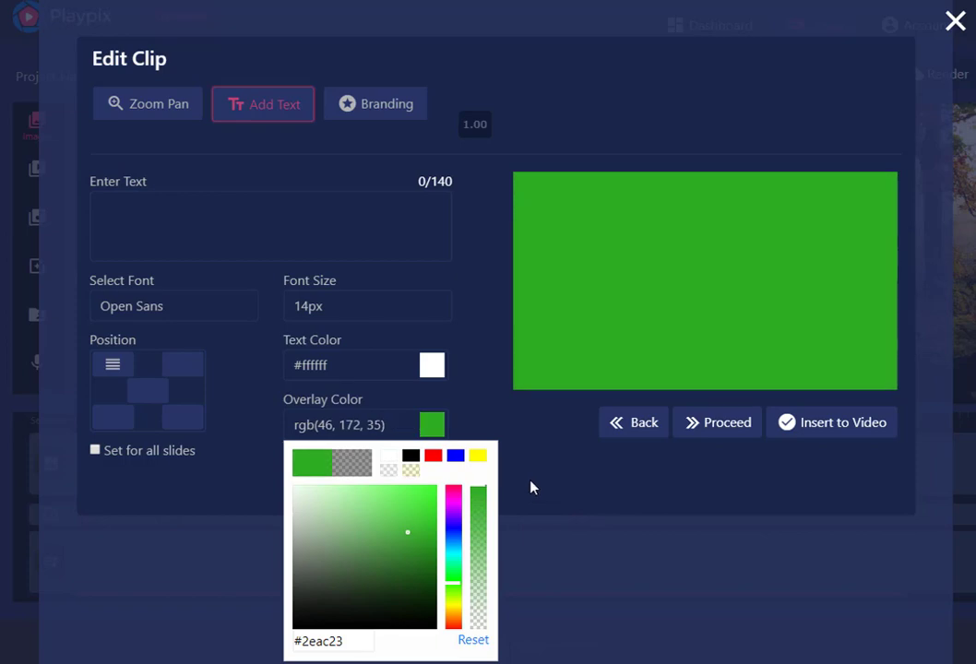
pyautogui.moveTo(532, 488); pyautogui.dragTo(527, 572)
pyautogui.click(437, 430)
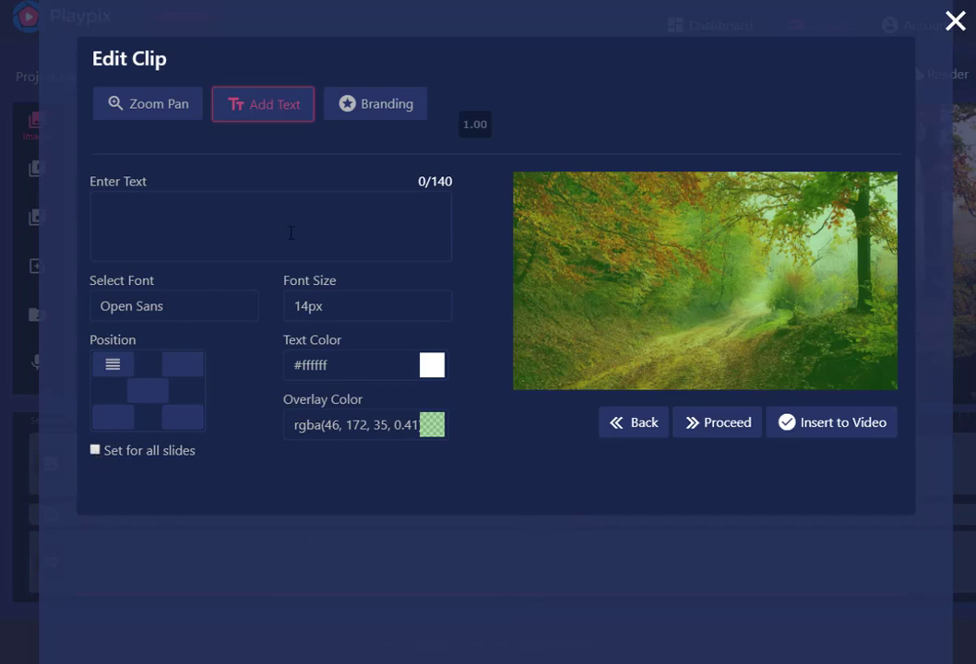
pyautogui.click(955, 20)
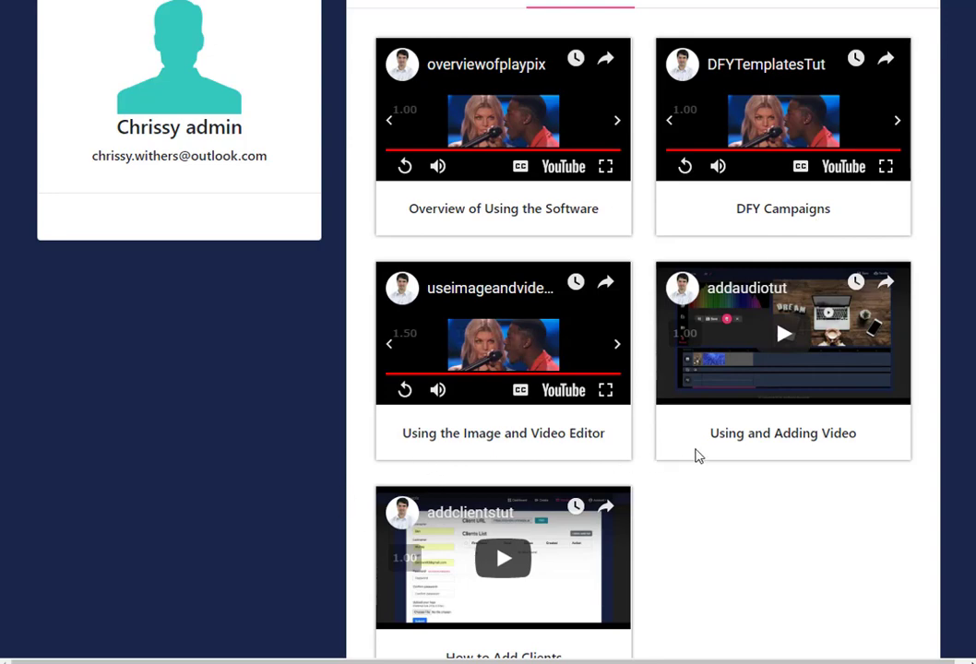
# Look through the list of video tutorials on the account page
pyautogui.scroll(-1, 800, 452)
pyautogui.scroll(-3, 800, 452)
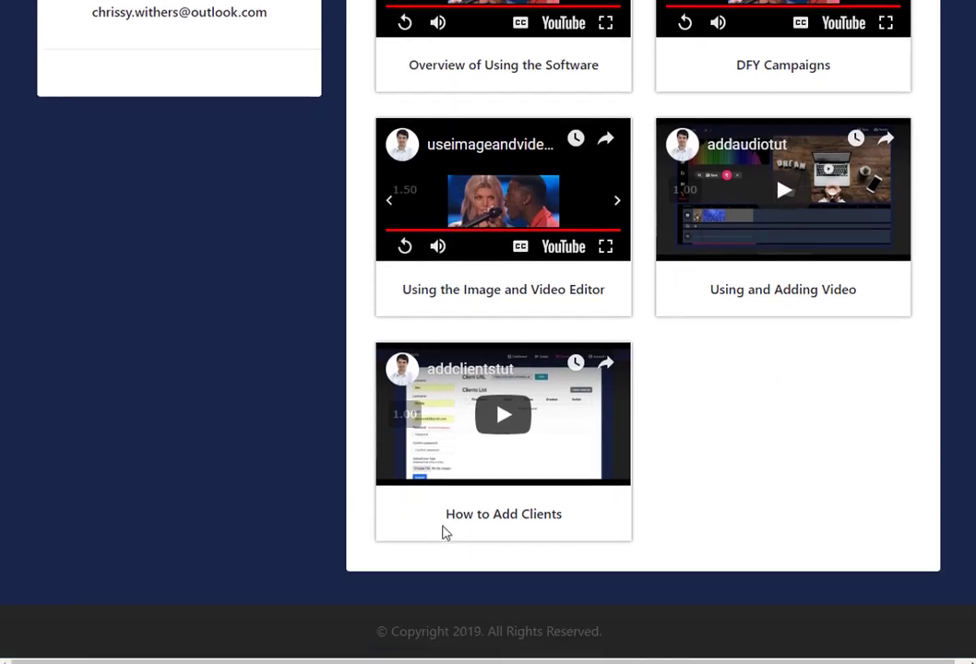
pyautogui.scroll(5, 786, 432)
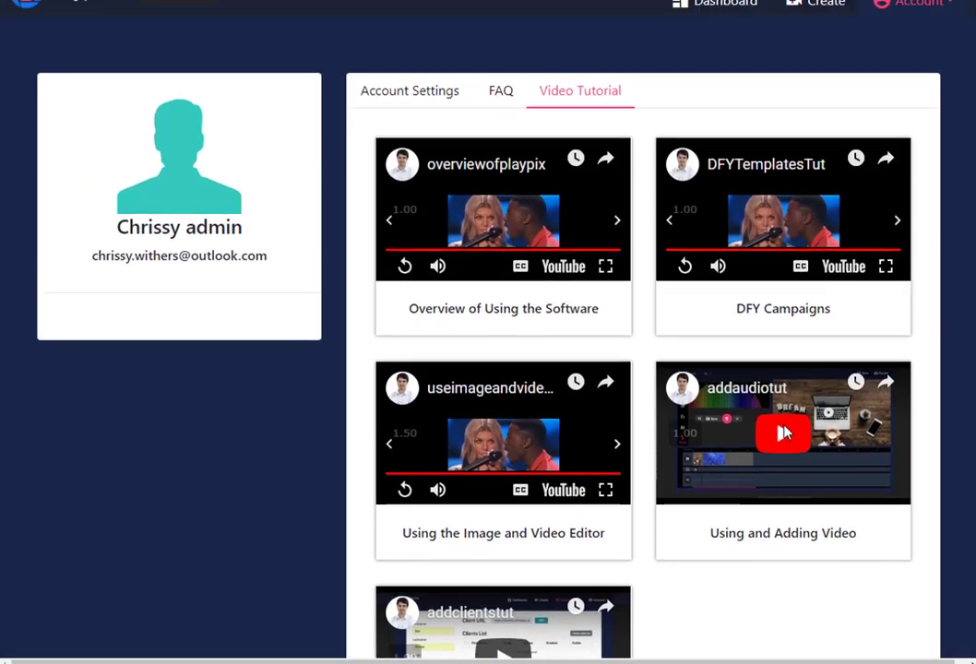